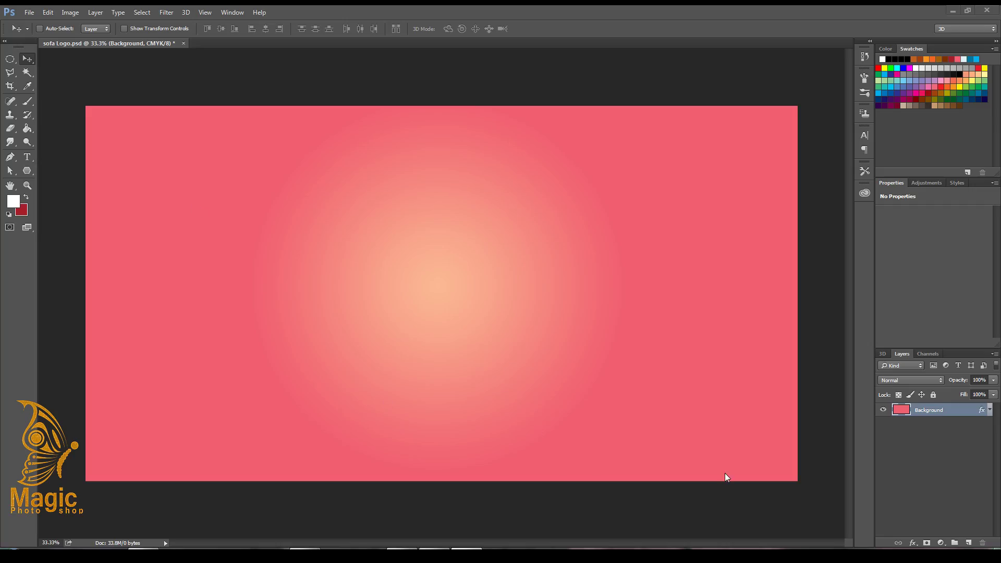
Add an empty Layer 1 above the pink gradient Background and pick the Polygon Tool.
click(970, 544)
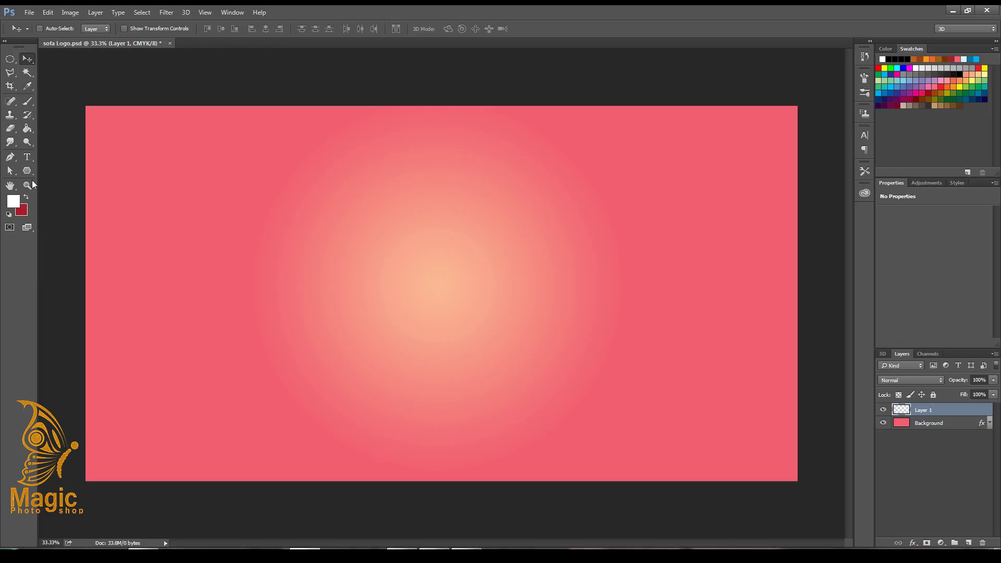
click(27, 172)
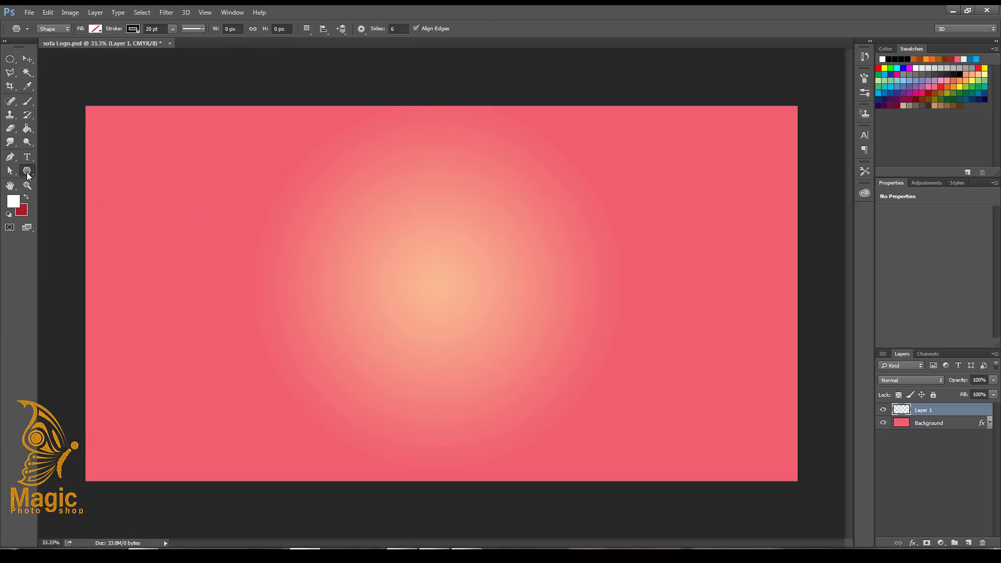
Draw a 4-sided black-outlined diamond (Polygon 1) and move it to the canvas centre.
click(401, 30)
text(4)
drag(456, 322, 455, 161)
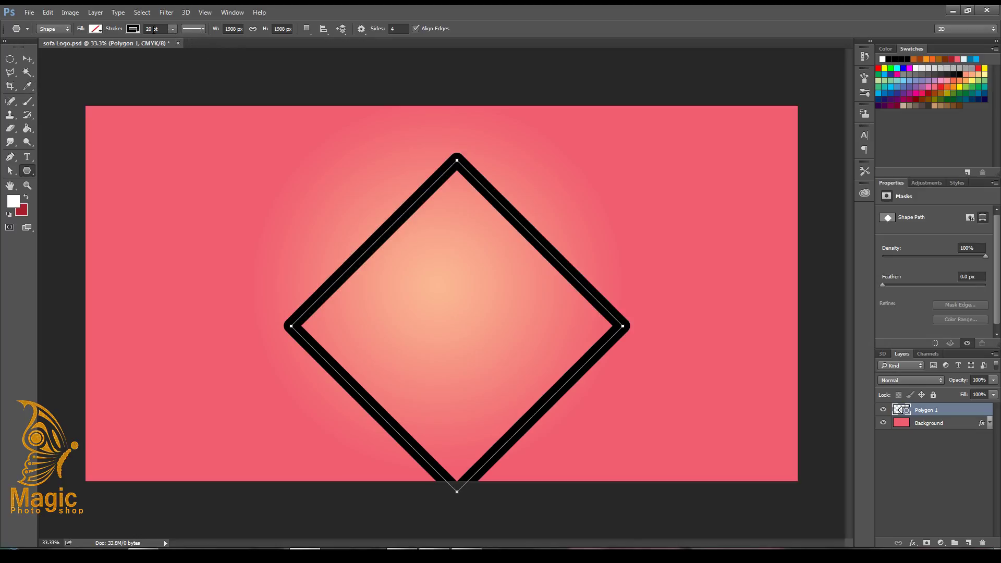
click(27, 59)
mouse_move(452, 247)
mouse_down()
mouse_move(406, 215)
mouse_move(421, 209)
mouse_up()
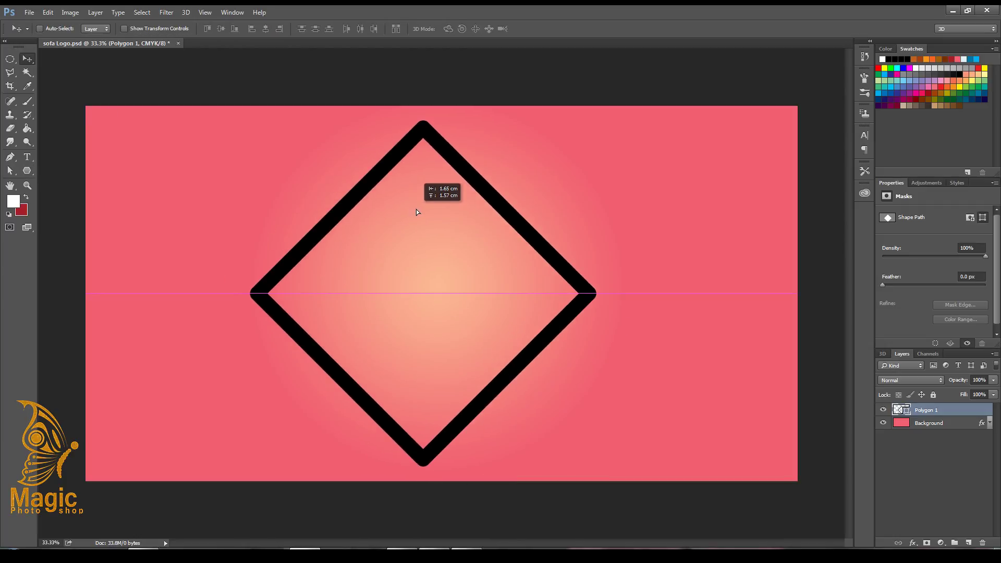
drag(420, 209, 422, 209)
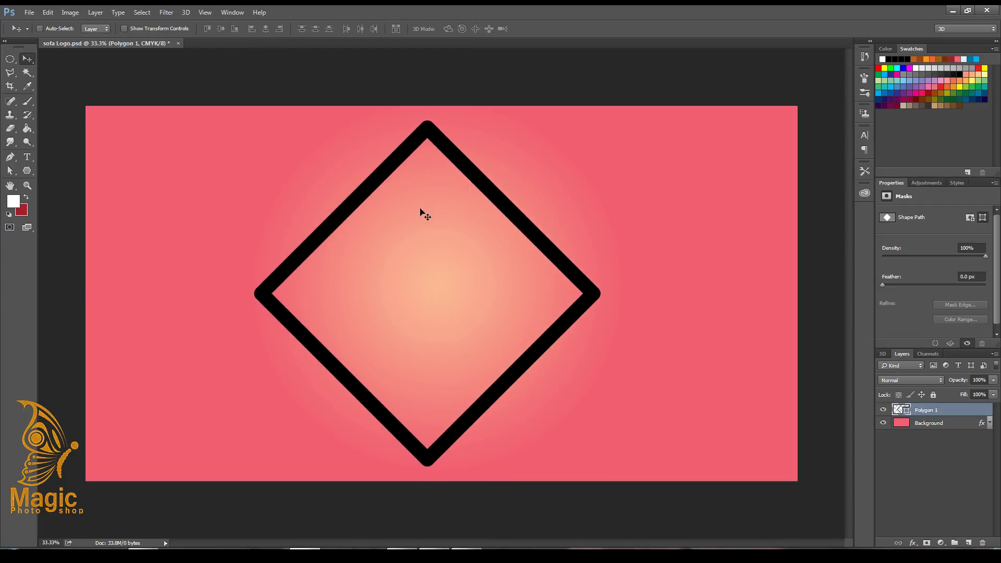
click(27, 170)
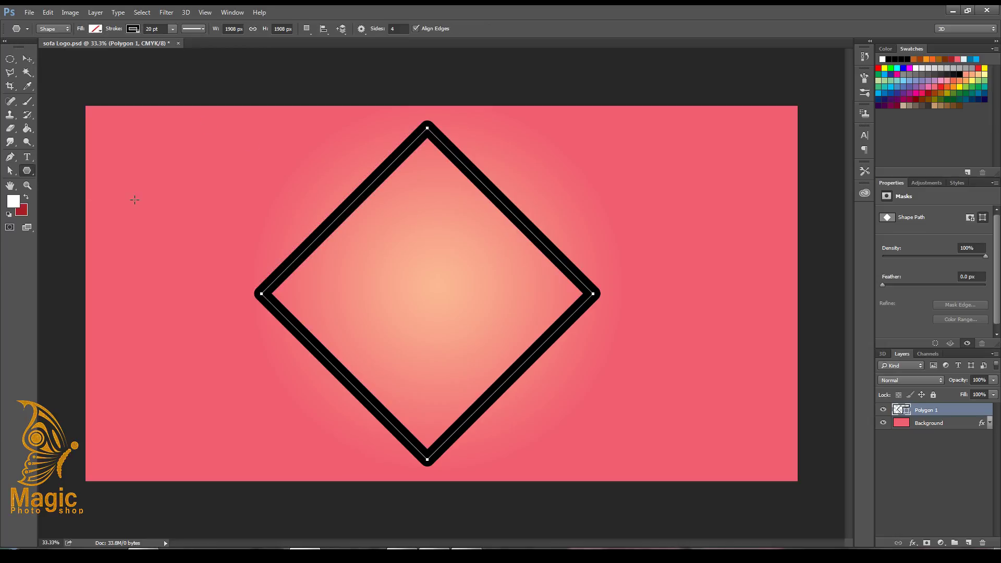
click(27, 58)
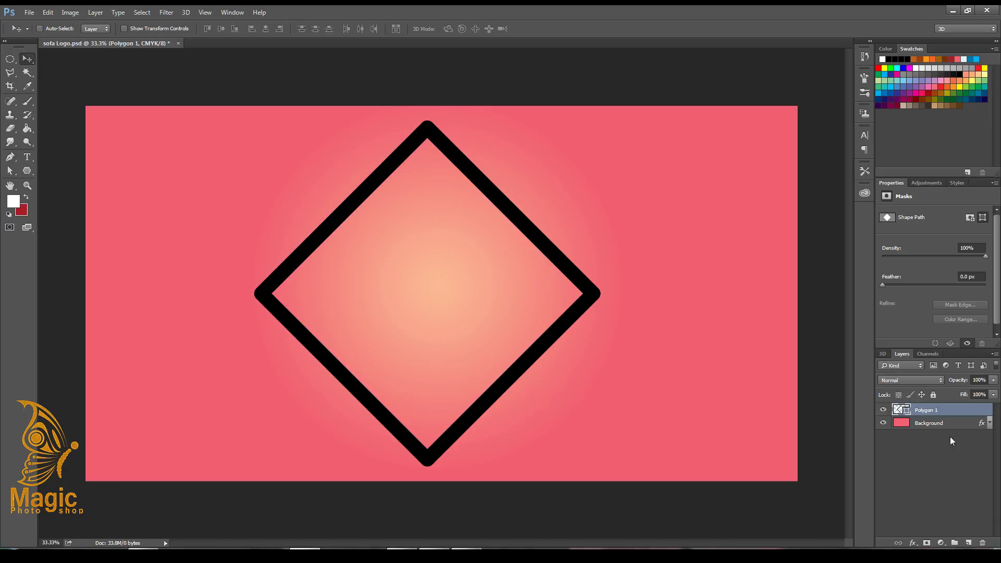
Duplicate Polygon 1 as Polygon 1 copy and hide the original.
right_click(934, 412)
click(836, 111)
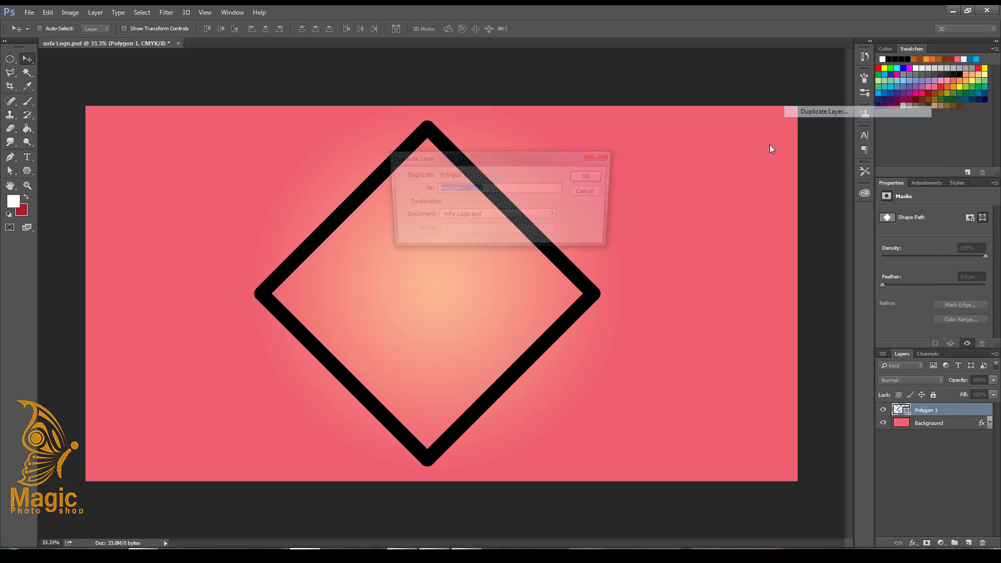
click(591, 176)
click(883, 423)
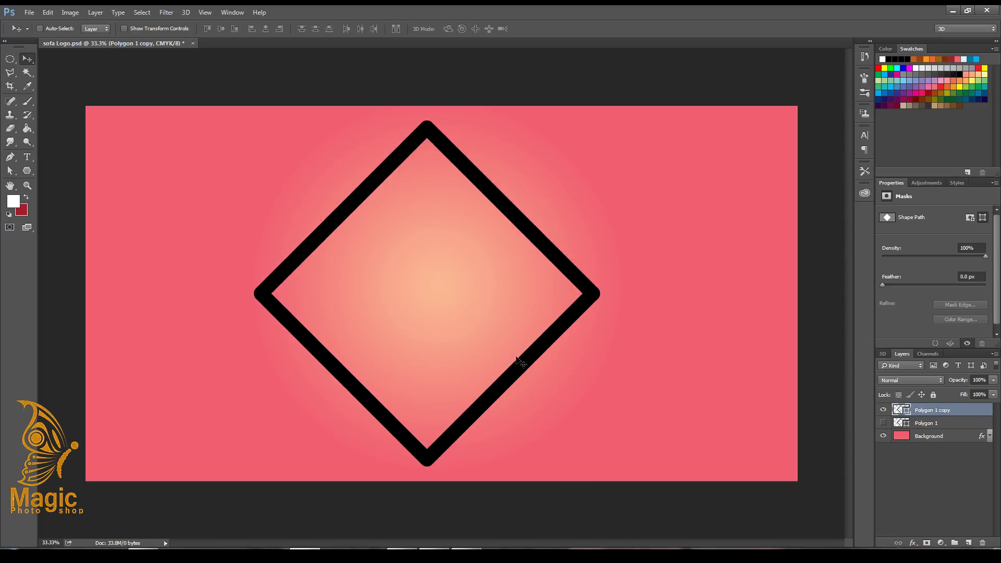
Give the copy a dotted 10 pt stroke, then show the solid Polygon 1 again.
click(27, 172)
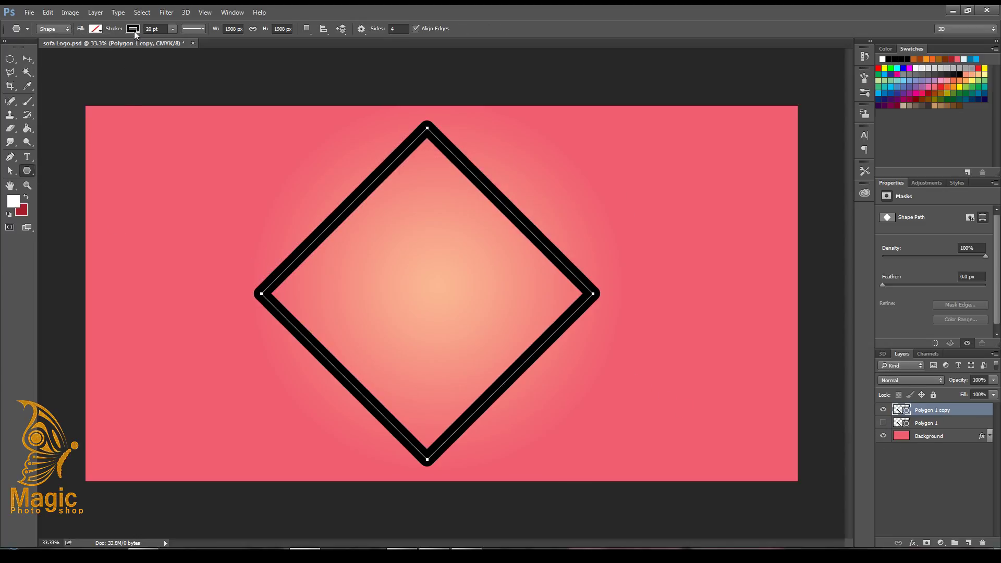
click(187, 29)
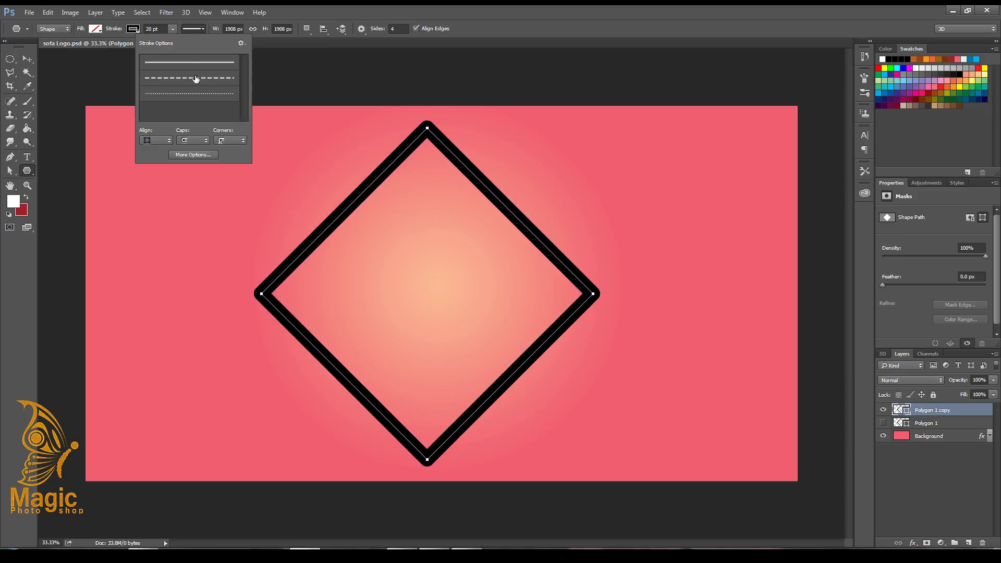
click(198, 95)
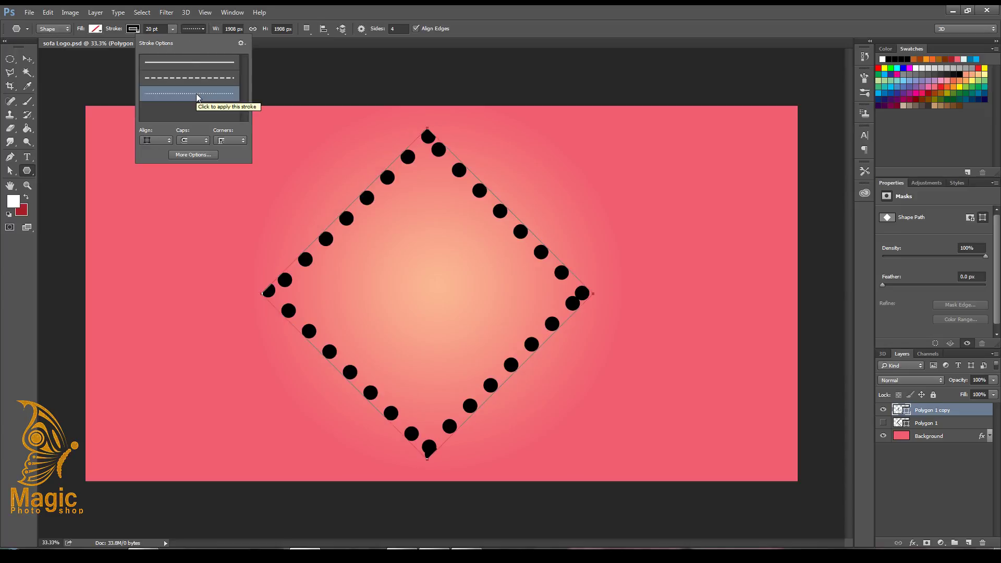
click(172, 30)
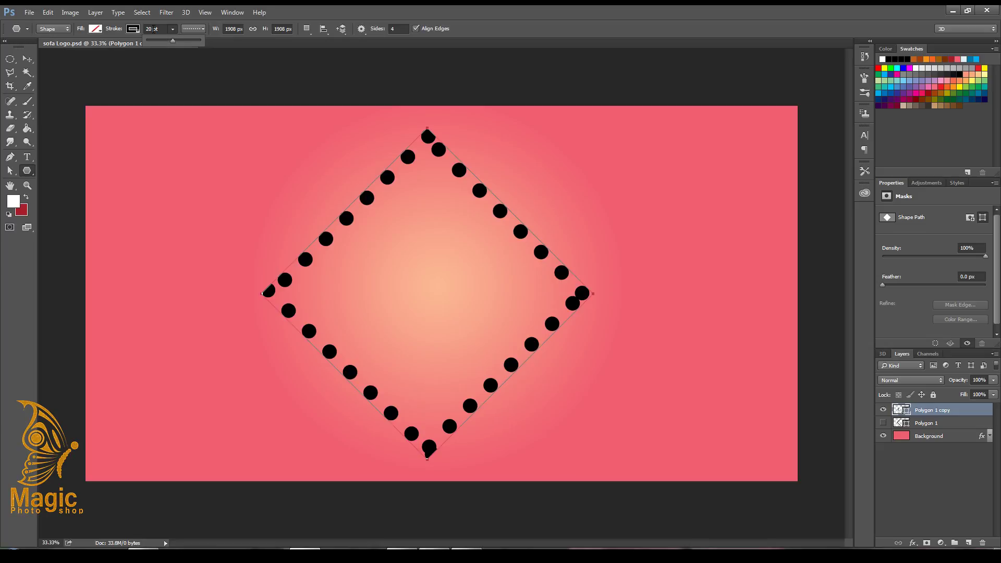
click(152, 53)
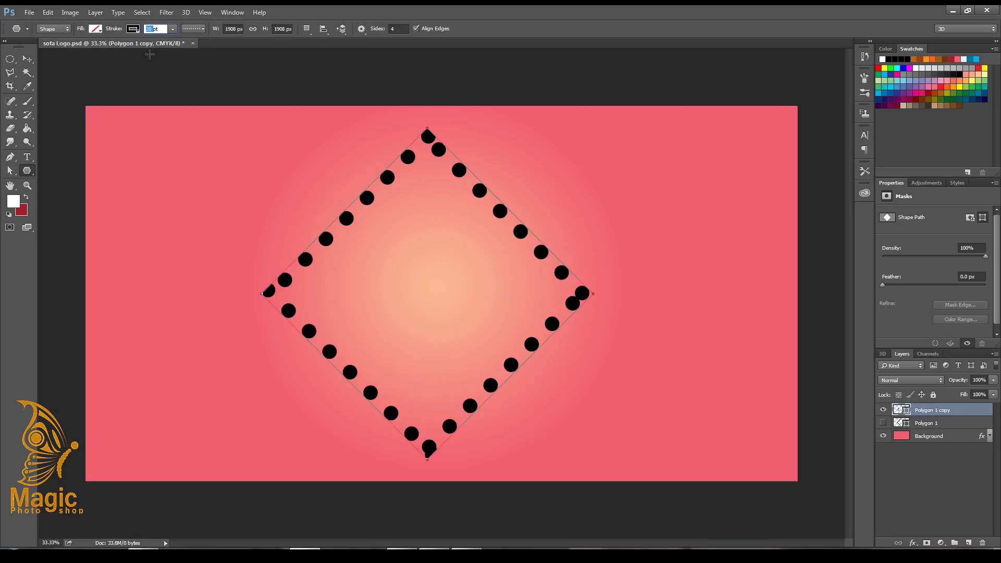
text(10)
key(Return)
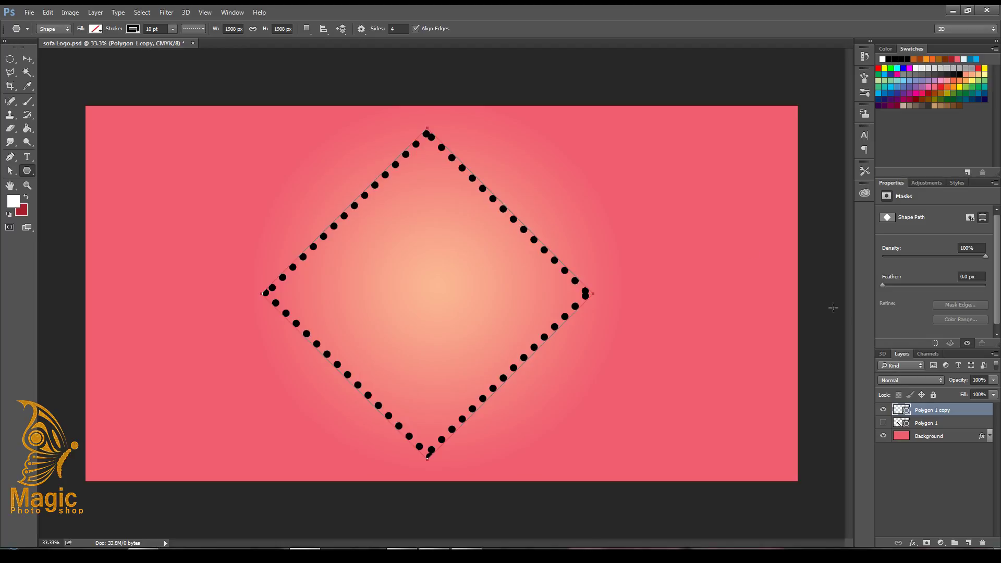
click(883, 423)
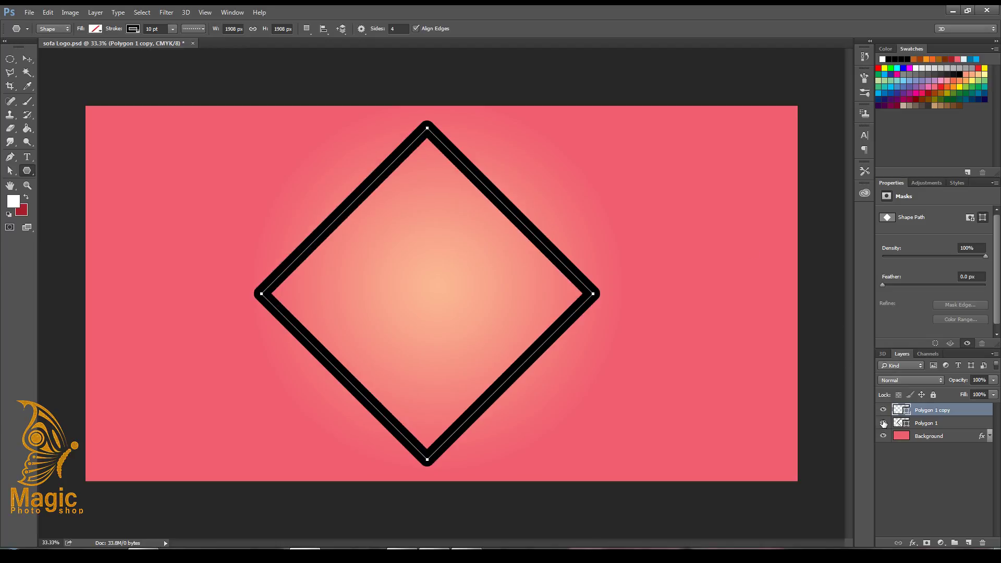
Shrink the dotted diamond and centre both diamonds on the canvas.
click(883, 423)
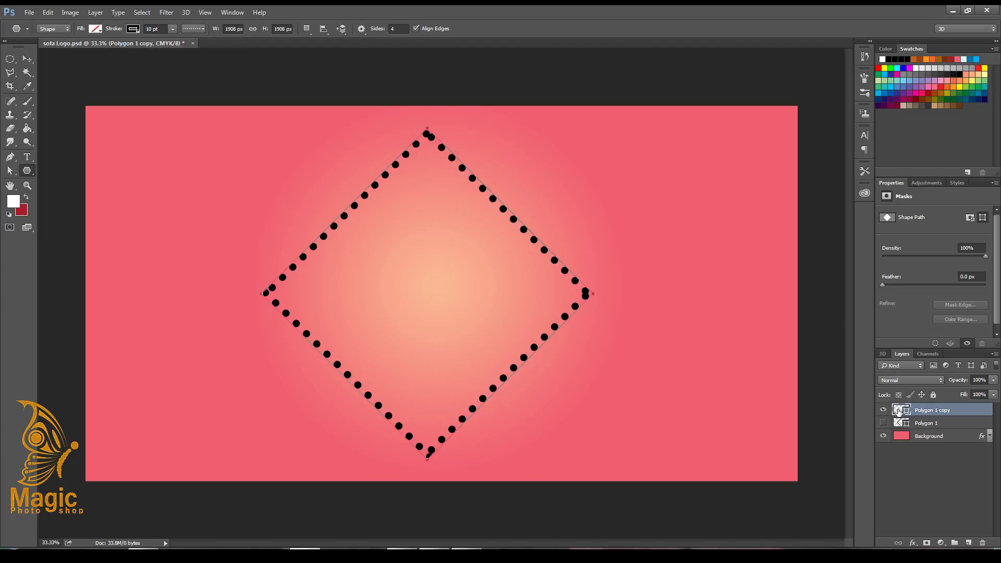
drag(218, 33, 212, 33)
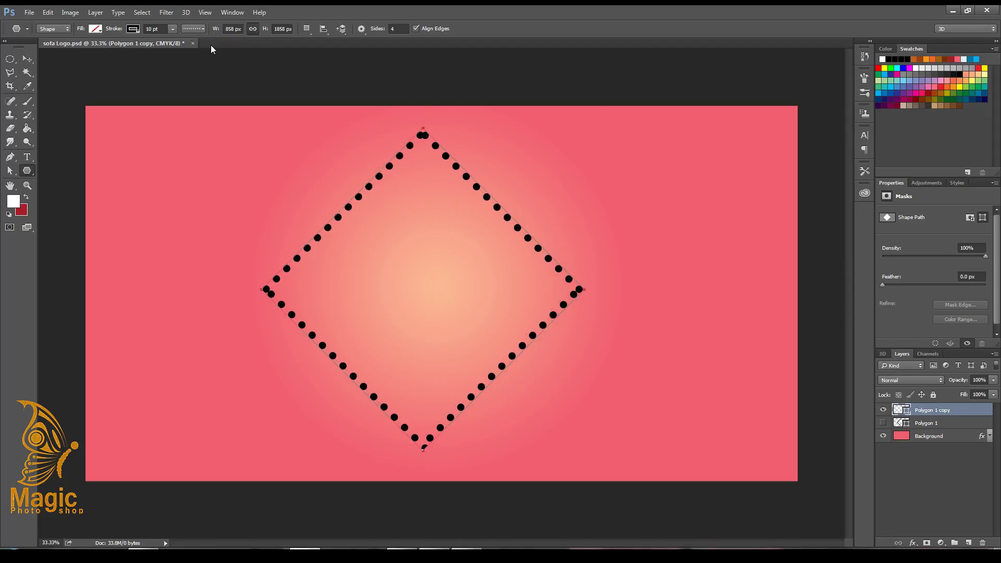
click(884, 423)
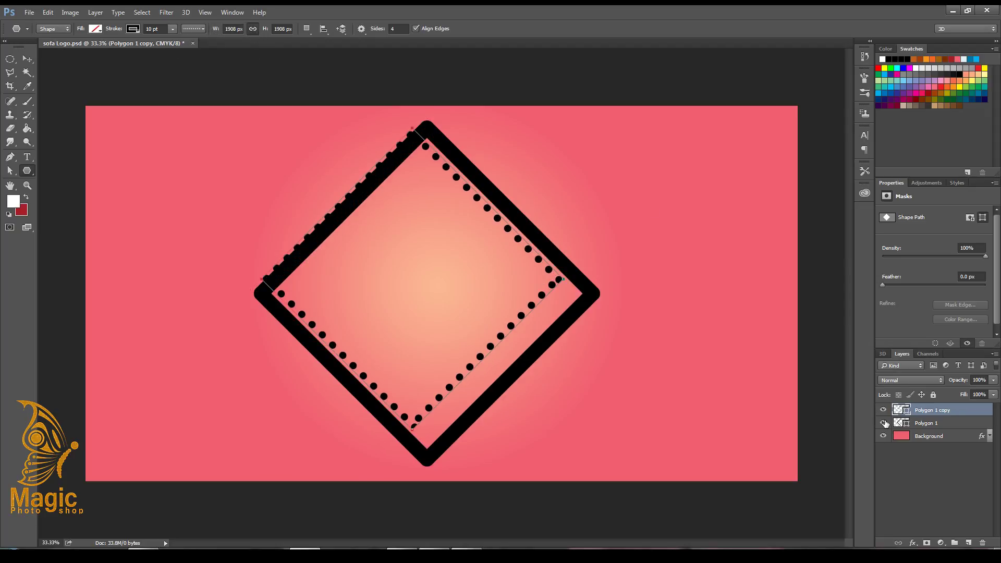
key(v)
key(ctrl+a)
click(221, 29)
click(266, 29)
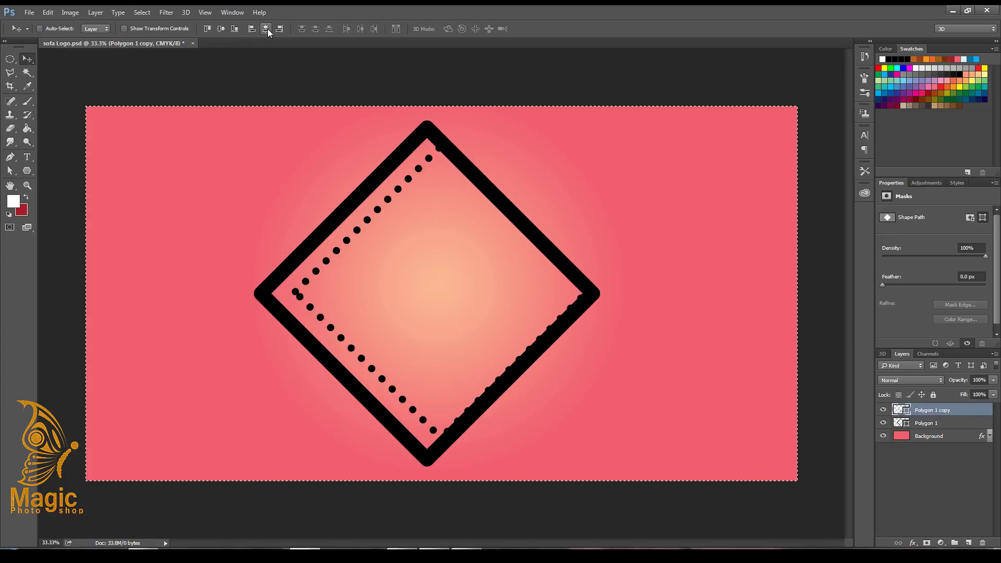
key(alt+bracketleft)
click(265, 29)
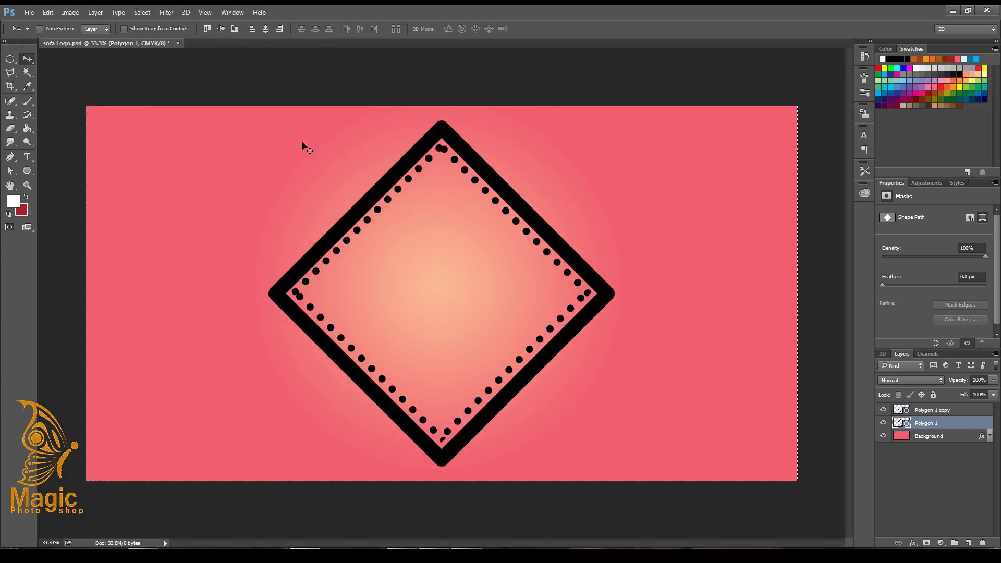
key(ctrl+d)
Enlarge the dotted diamond slightly and re-centre it vertically and horizontally.
click(884, 423)
click(931, 410)
key(m)
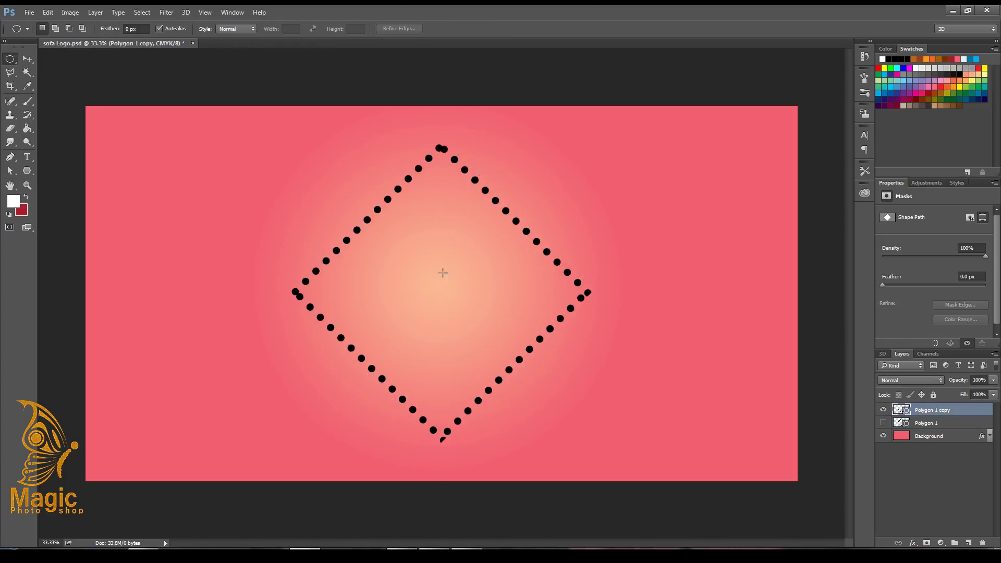
click(27, 170)
drag(216, 29, 218, 35)
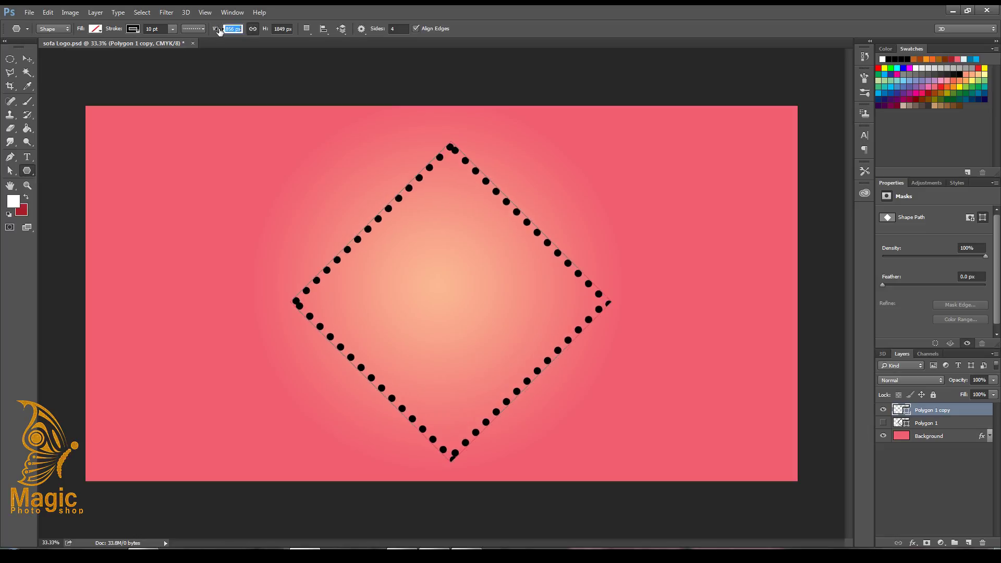
click(883, 423)
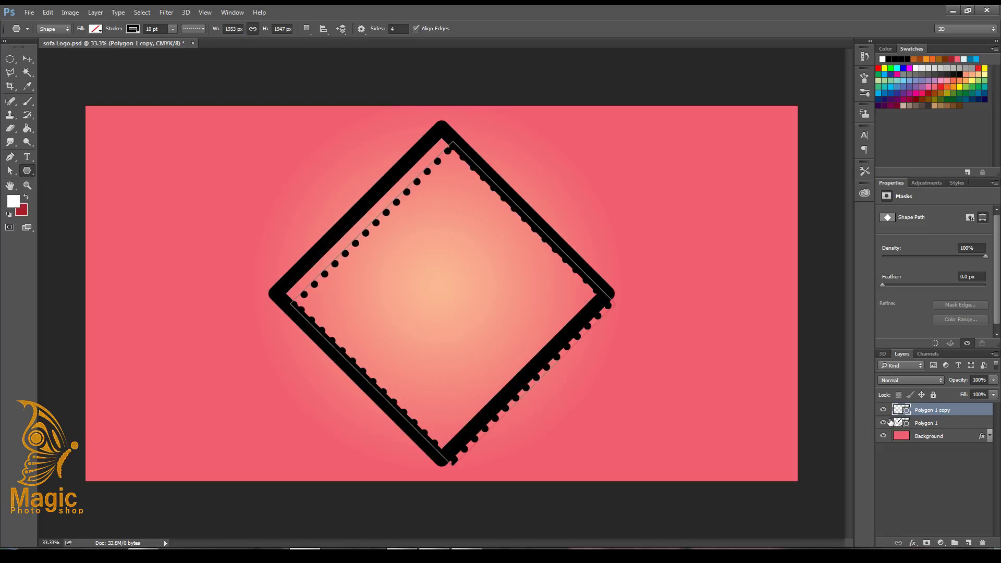
key(ctrl+a)
key(v)
click(222, 29)
click(265, 29)
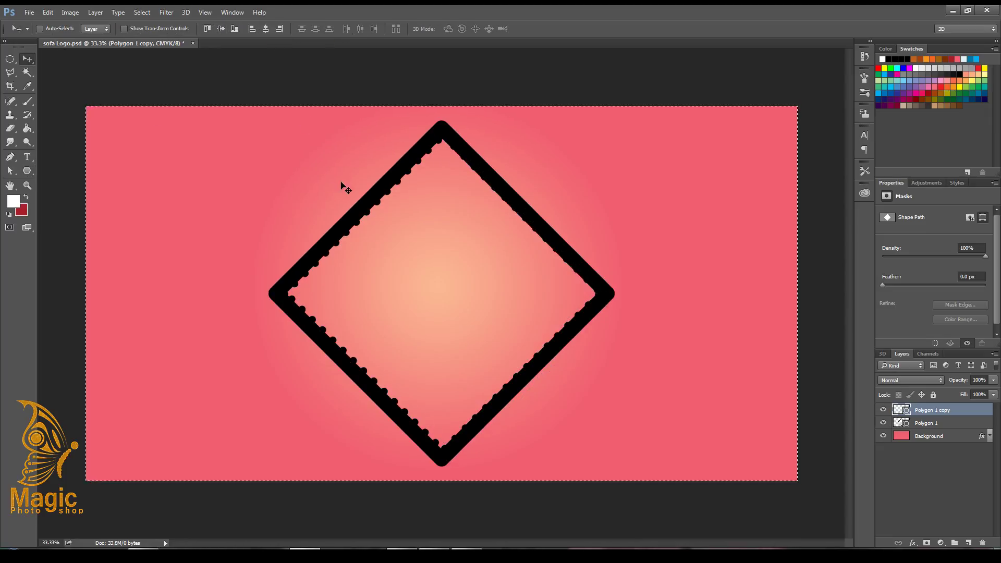
key(m)
key(ctrl+d)
Shrink the dotted diamond a little more so it sits centred just inside the solid one.
click(27, 170)
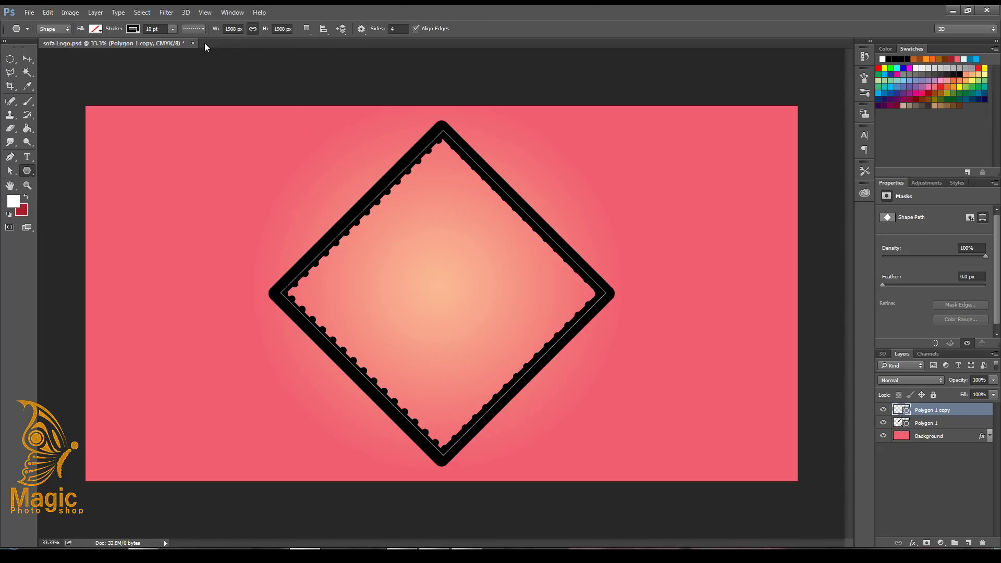
key(Return)
click(883, 423)
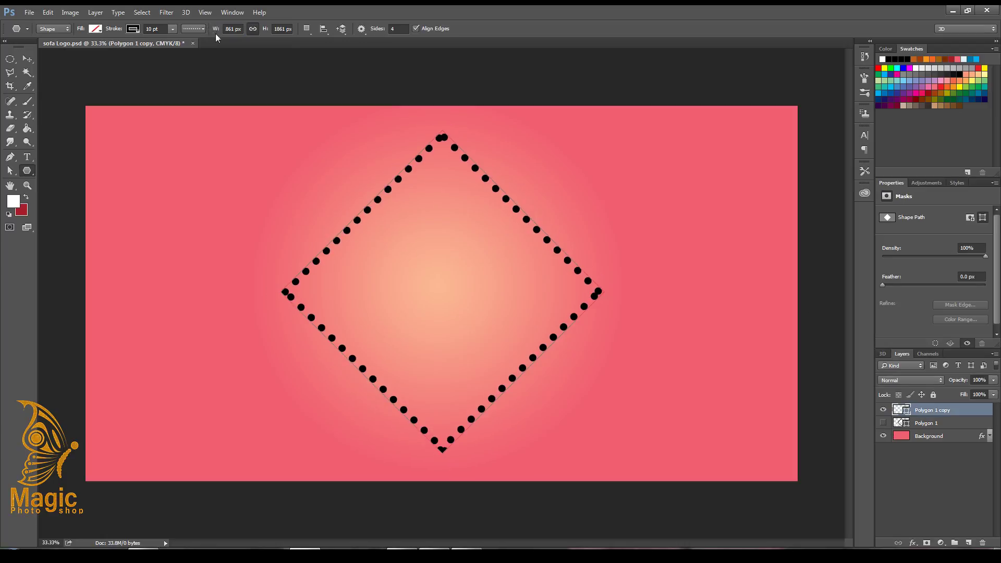
drag(216, 34, 211, 32)
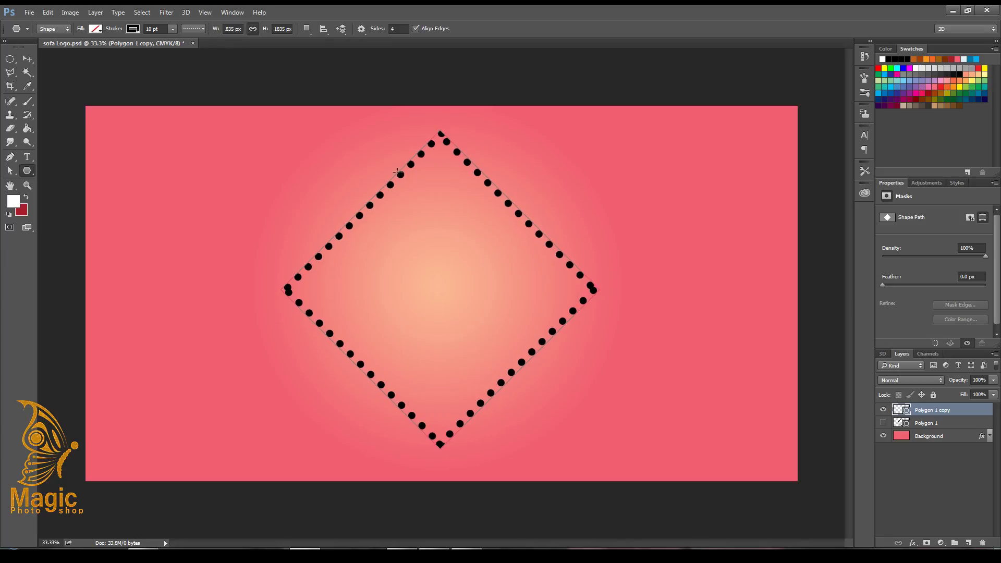
click(883, 423)
key(ctrl+a)
key(v)
click(266, 29)
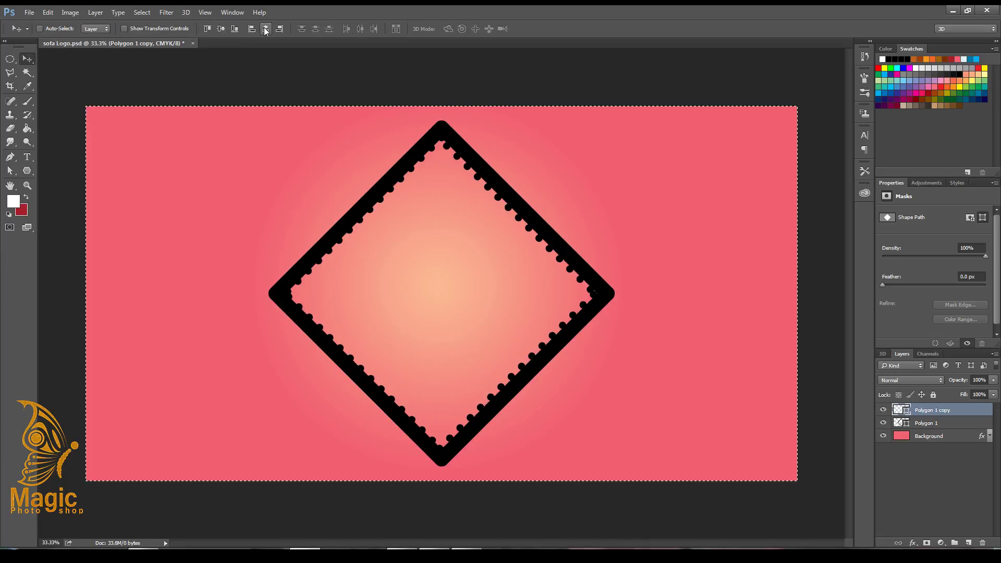
click(10, 59)
key(ctrl+d)
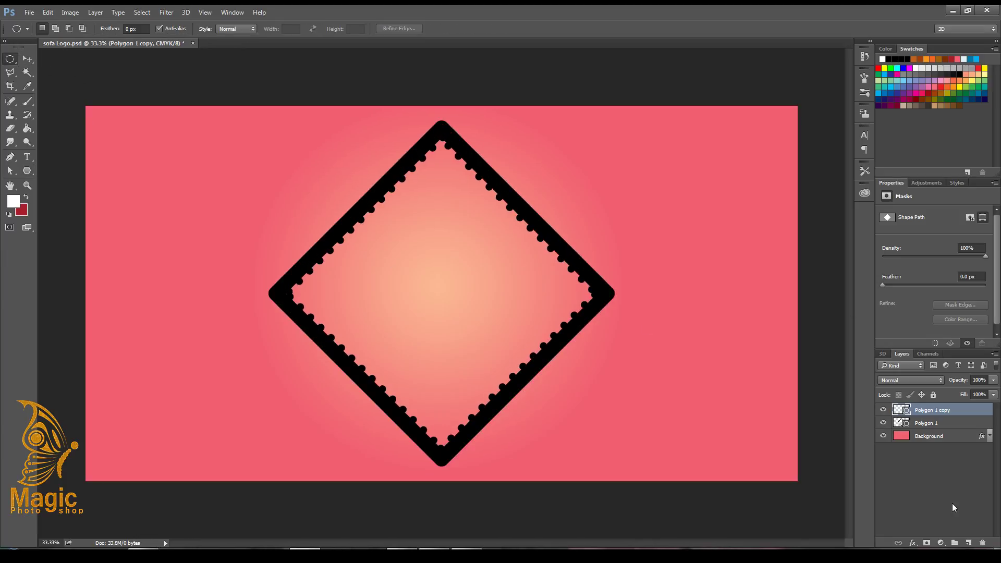
Duplicate the dotted diamond layer and hide the other diamond layers.
right_click(944, 410)
click(813, 110)
key(Return)
click(883, 423)
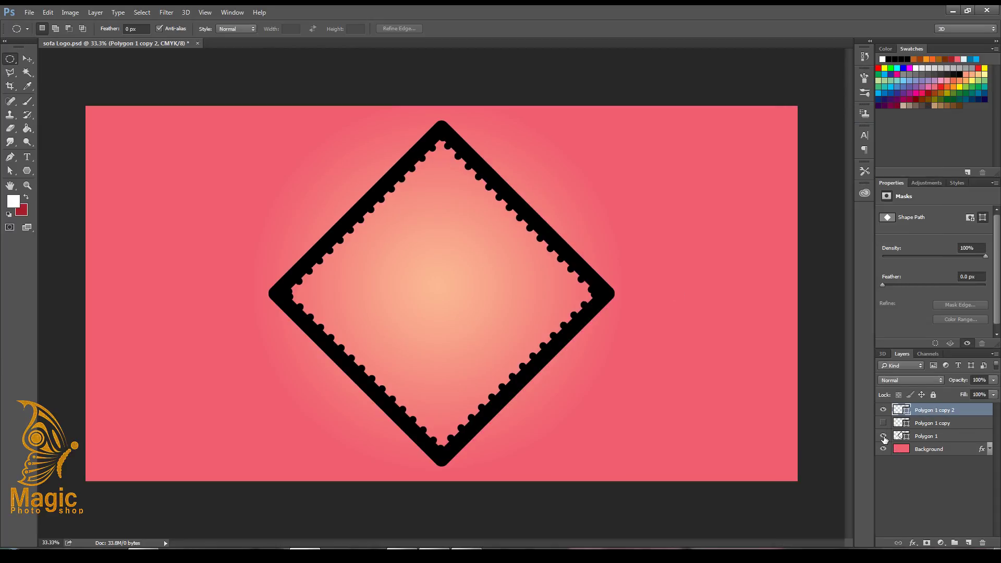
Make the new dotted diamond smaller, centre it, and show all diamond layers.
key(u)
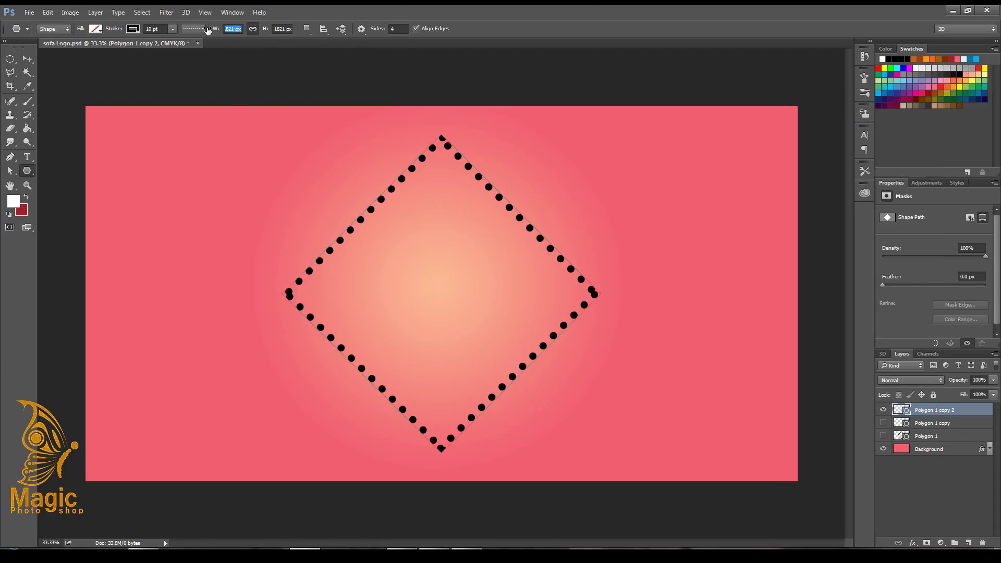
drag(211, 32, 211, 31)
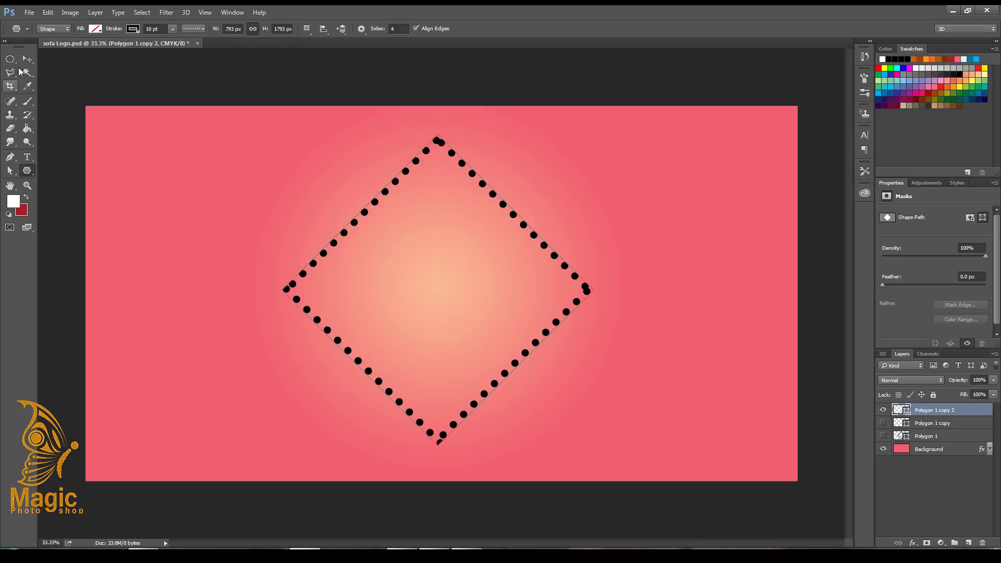
key(v)
key(ctrl+a)
click(266, 29)
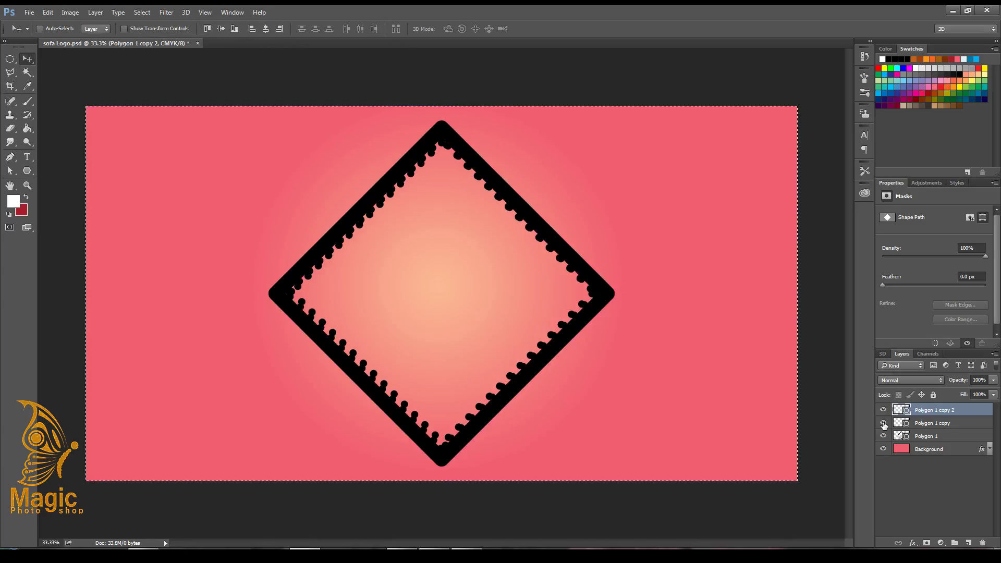
key(u)
drag(213, 29, 211, 31)
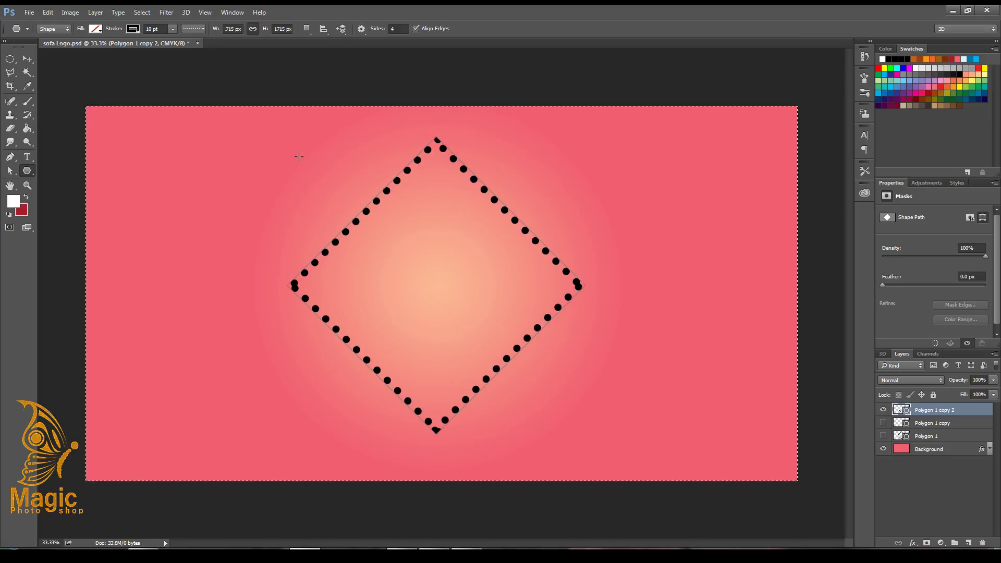
key(v)
click(220, 29)
click(884, 423)
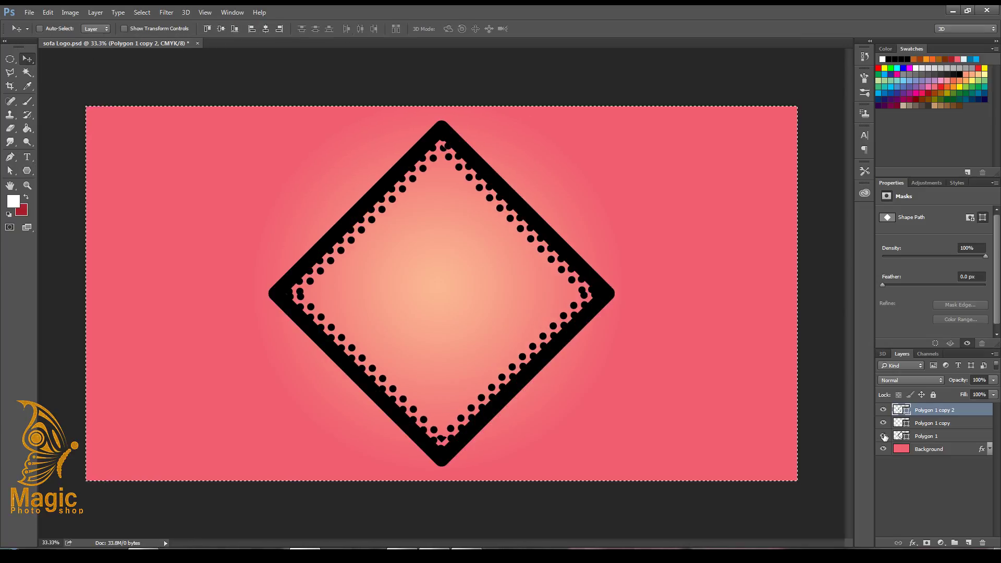
click(884, 436)
Set the Polygon 1 copy dotted stroke to 8 pt.
click(899, 425)
text(u)
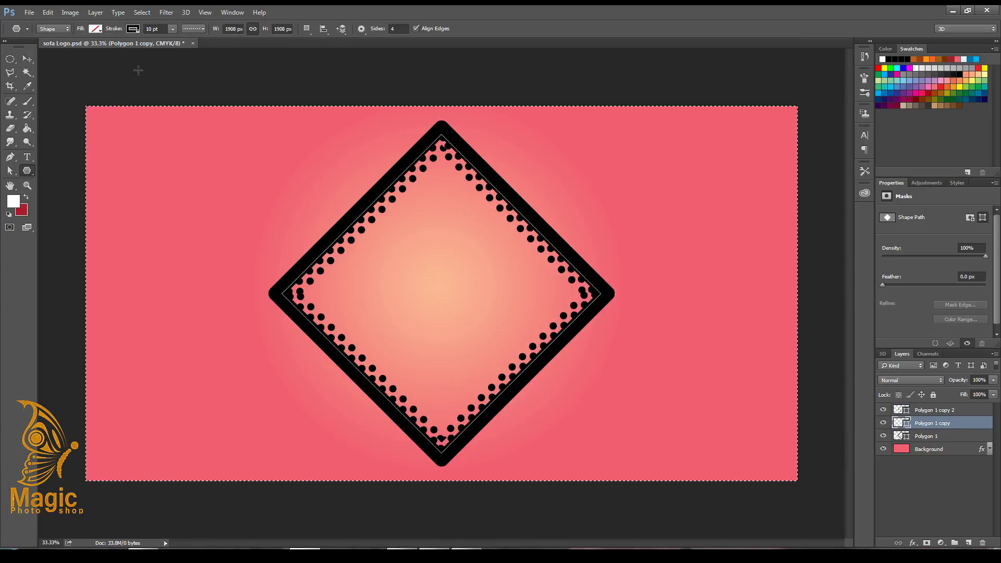
text(8)
key(Return)
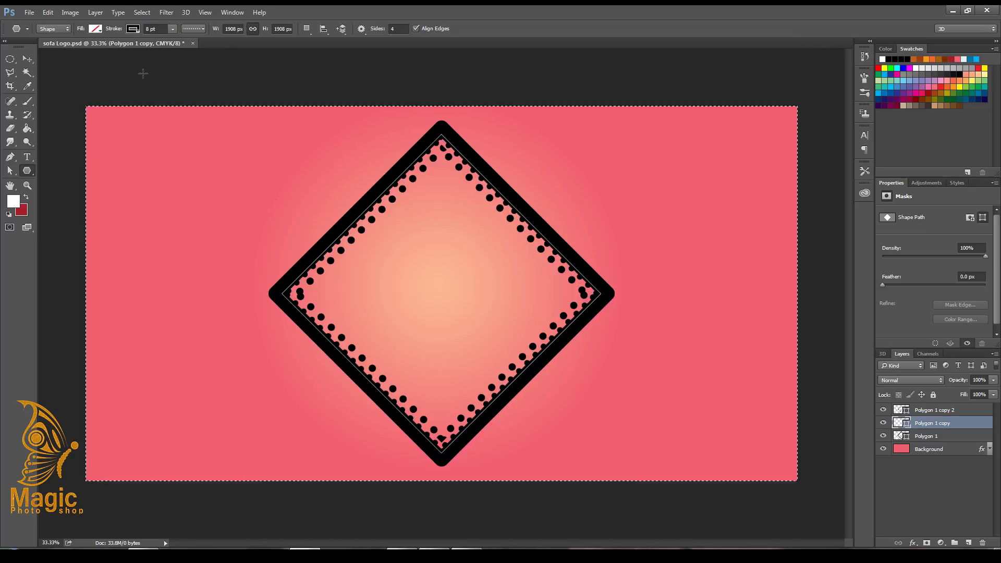
click(147, 29)
key(Return)
key(alt+bracketright)
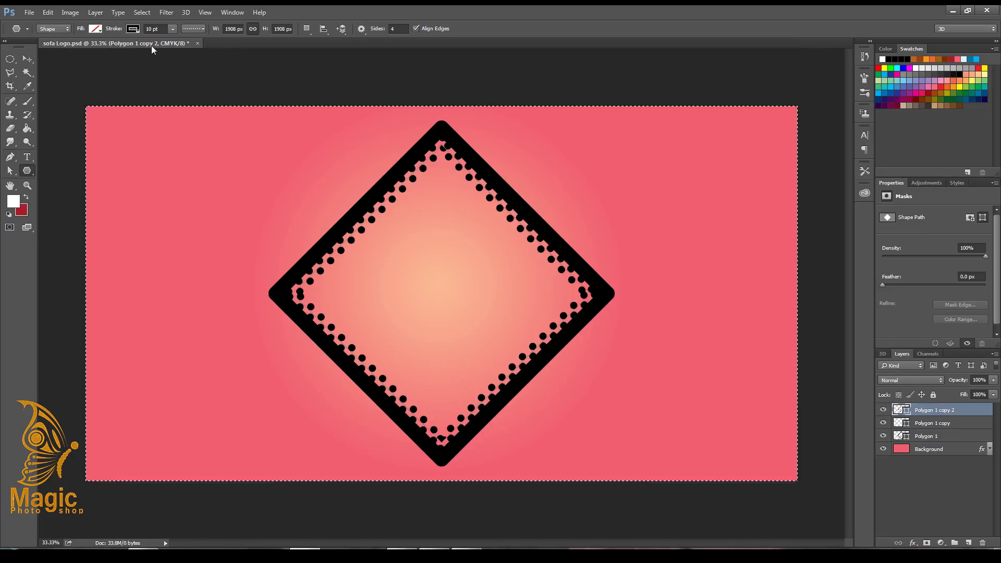
click(27, 59)
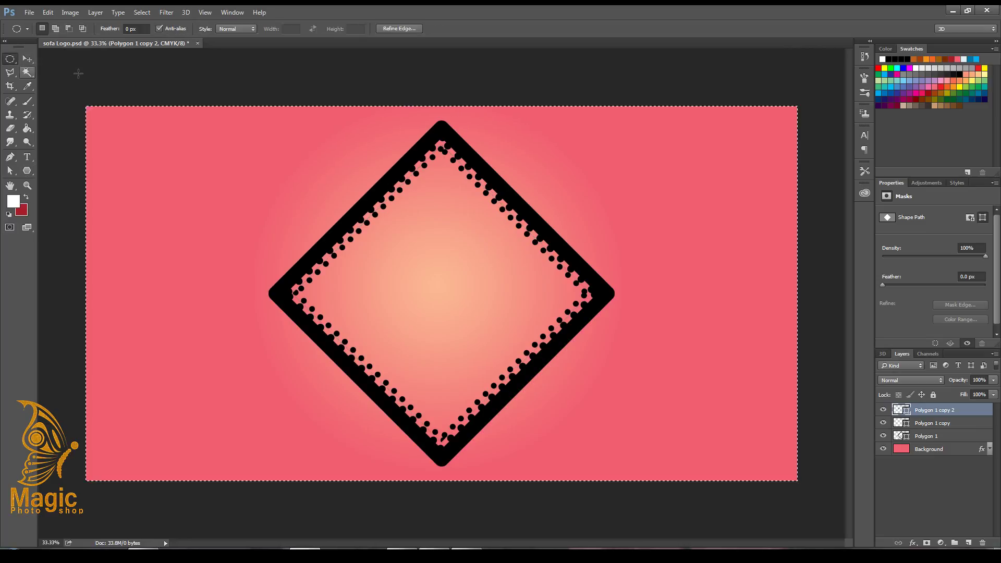
Group the three diamond layers into Group 1, hide it, and add a new layer.
shift+click(928, 436)
drag(928, 436, 955, 543)
click(970, 543)
click(883, 422)
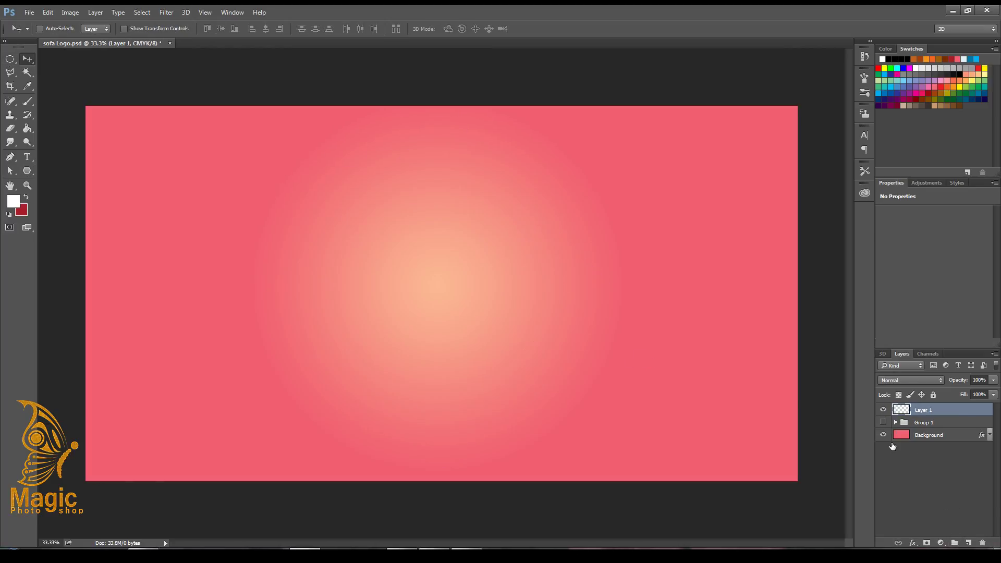
Draw a wide rounded rectangle with 200 px corner radius and shift it slightly left.
click(30, 171)
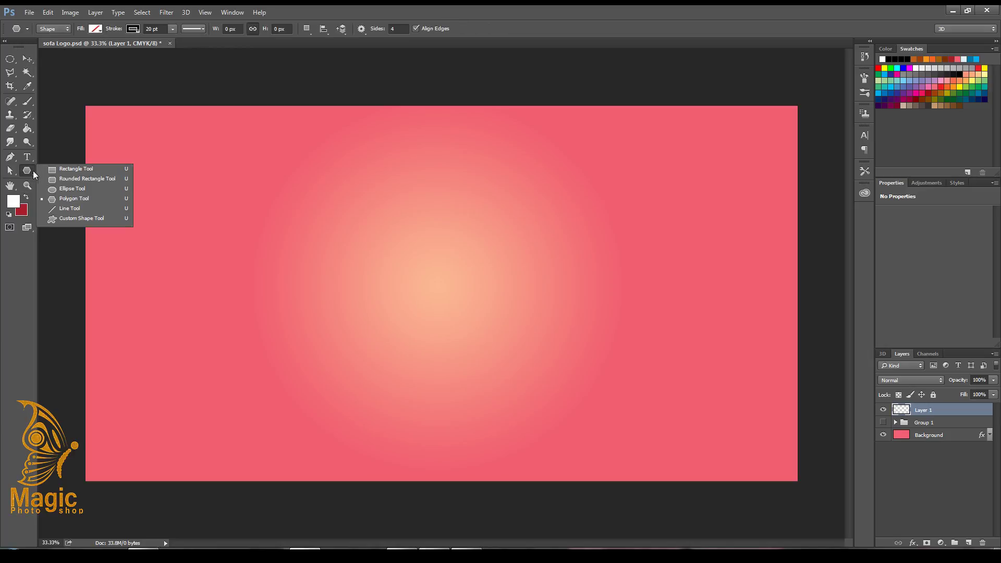
click(60, 179)
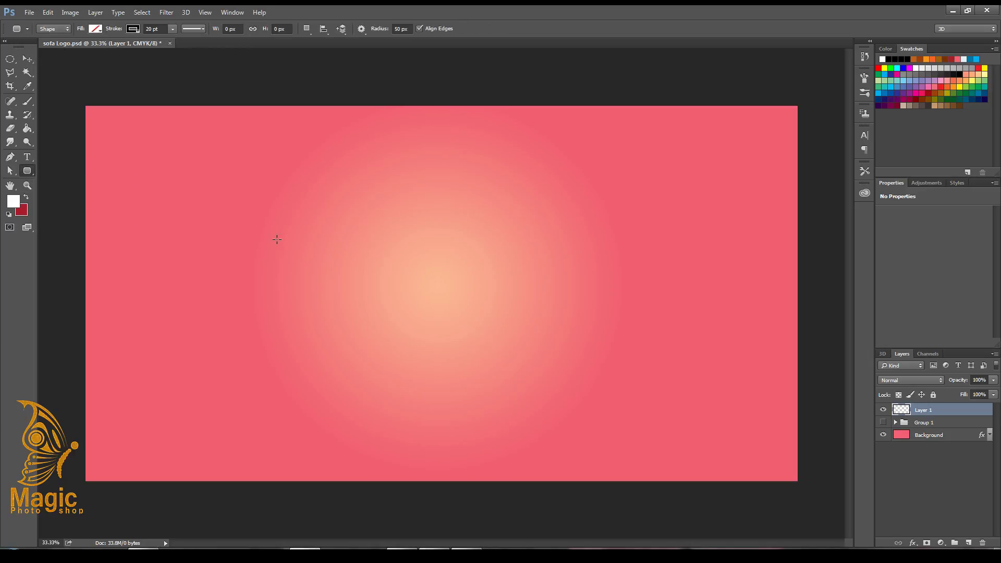
mouse_move(259, 231)
mouse_down()
mouse_move(638, 372)
mouse_move(654, 394)
mouse_up()
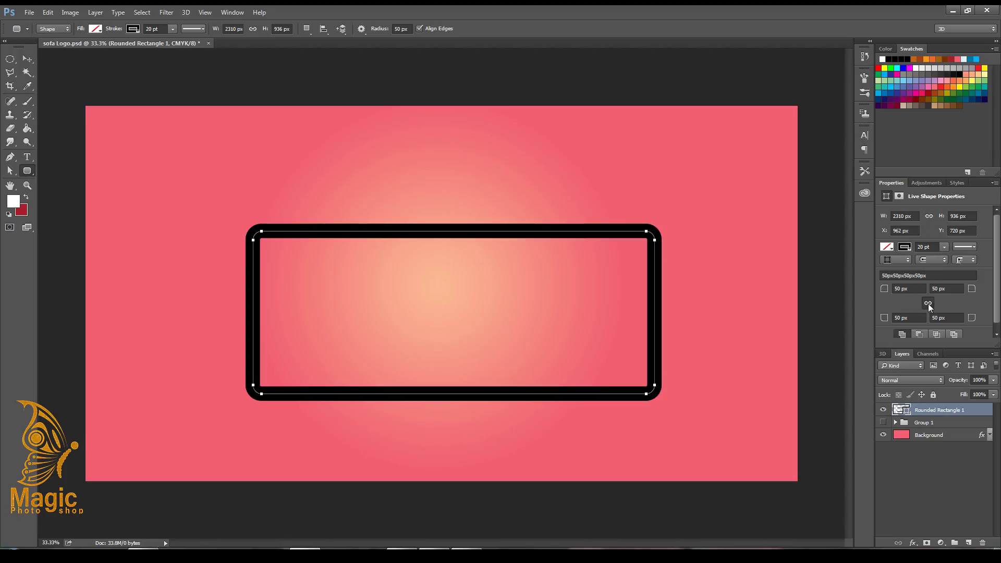
double_click(899, 289)
text(200)
key(Return)
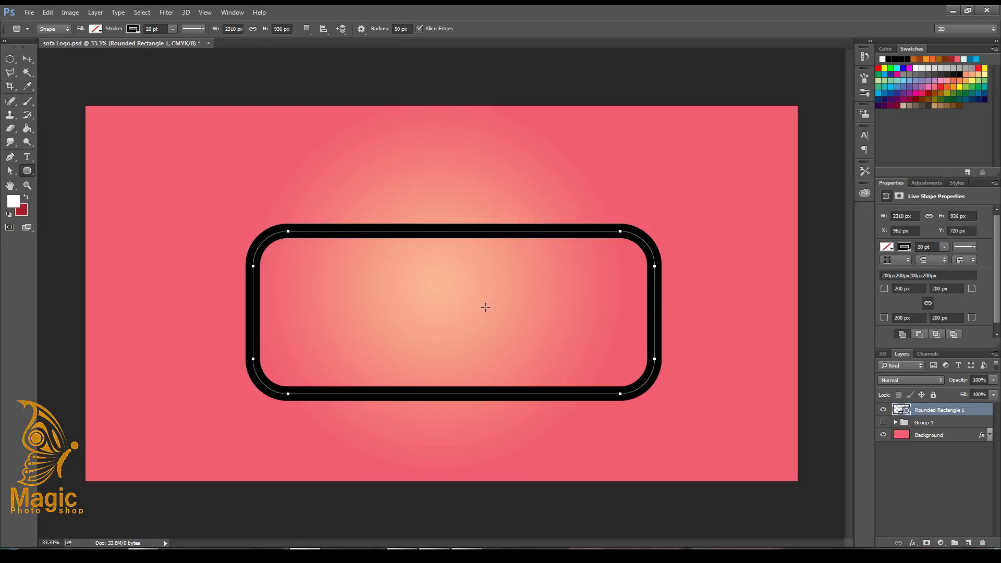
click(27, 60)
mouse_move(395, 232)
mouse_down()
mouse_move(358, 229)
mouse_move(368, 232)
mouse_up()
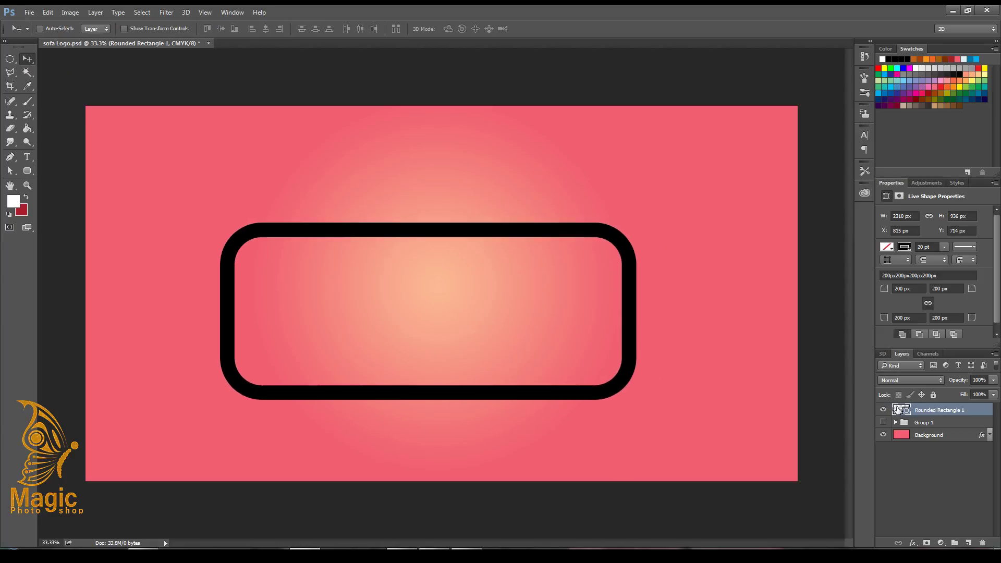
Thicken the rounded rectangle's black stroke to 50 pt.
double_click(897, 410)
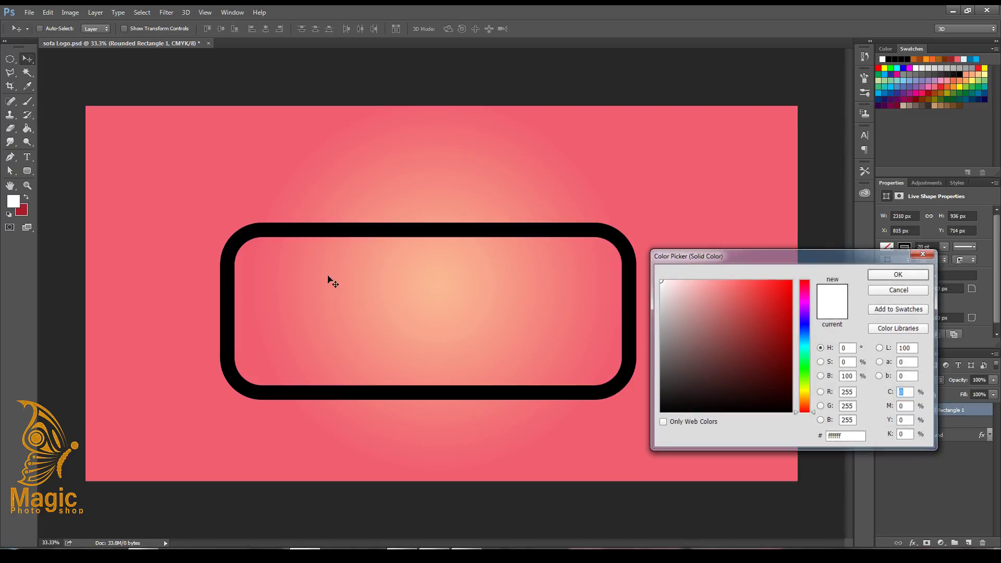
key(Escape)
click(27, 171)
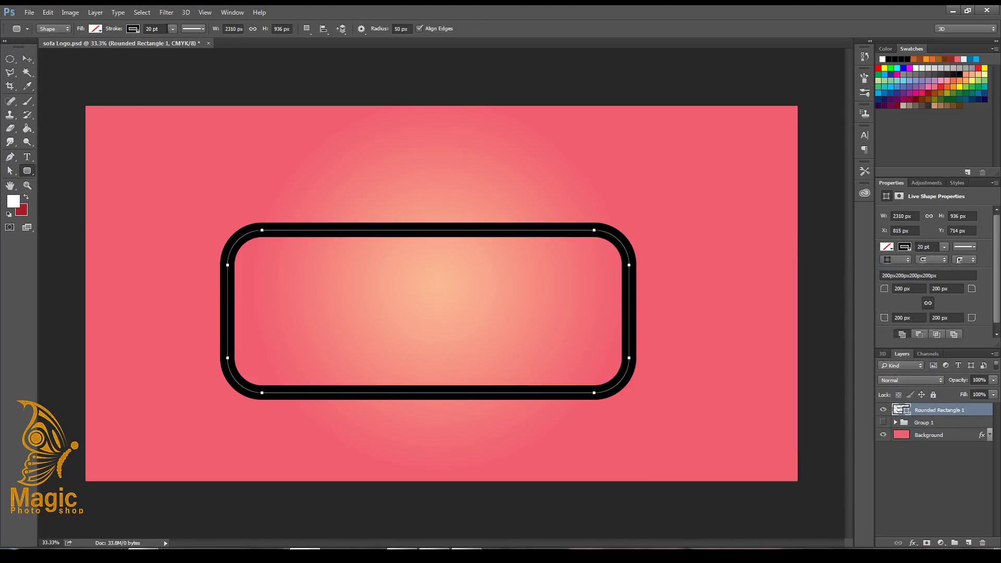
drag(176, 40, 188, 40)
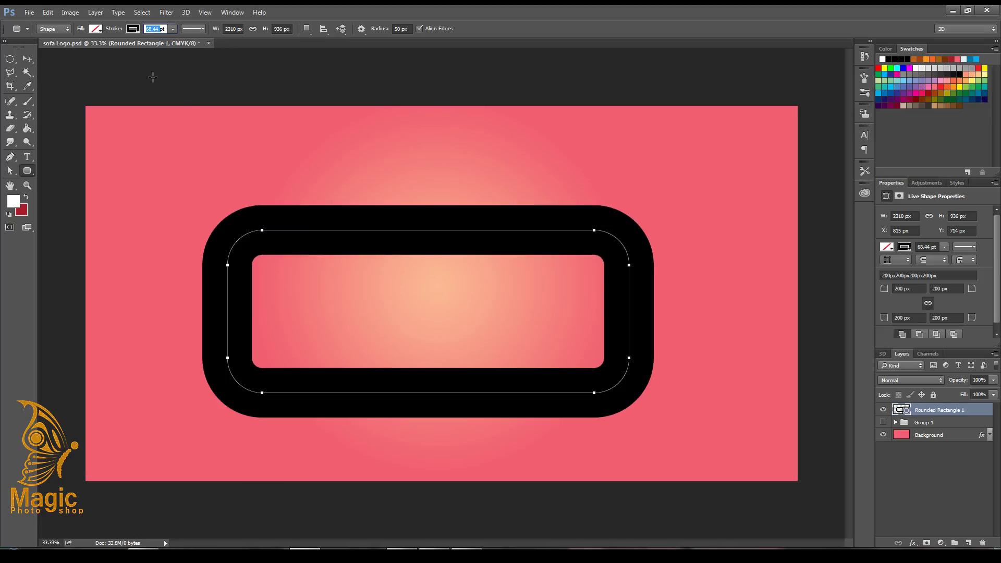
text(50)
key(Return)
Marquee-select the upper part of the rounded rectangle.
key(v)
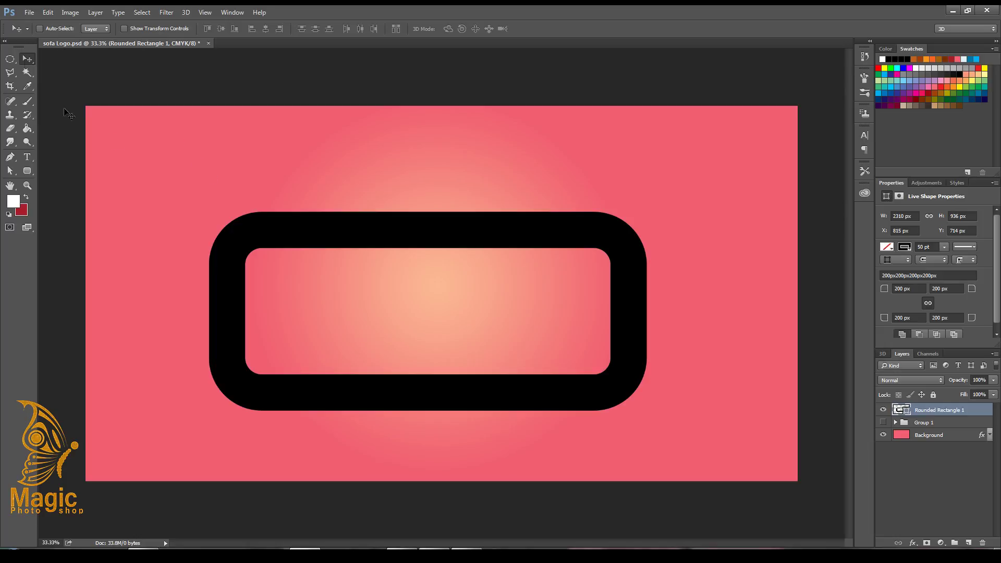
key(m)
mouse_move(159, 177)
mouse_down()
mouse_move(716, 286)
mouse_move(717, 270)
mouse_up()
Mask away the rectangle's top via an inverted selection, leaving a U-shaped base, and add a layer.
key(Delete)
click(482, 209)
right_click(932, 416)
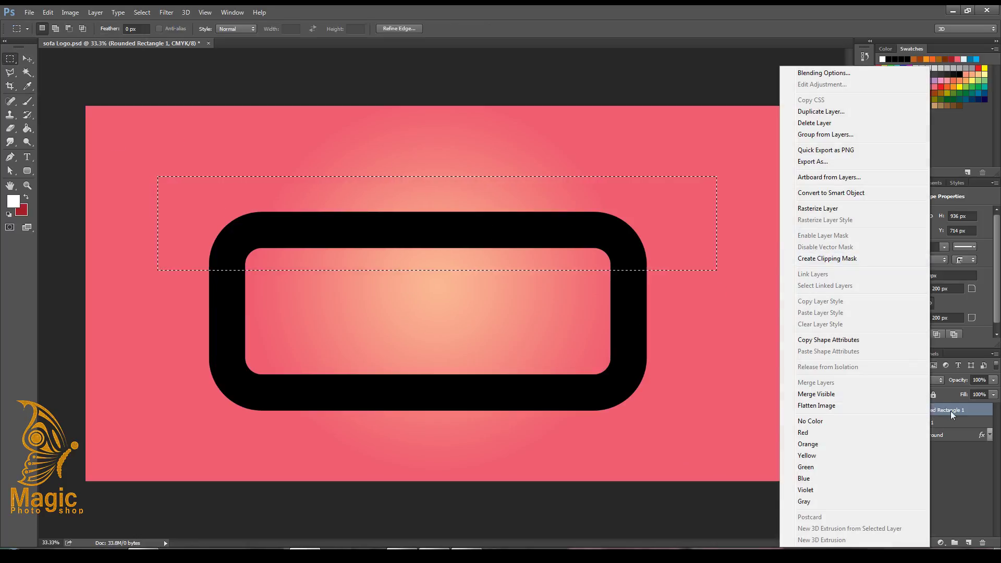
click(927, 543)
key(ctrl+z)
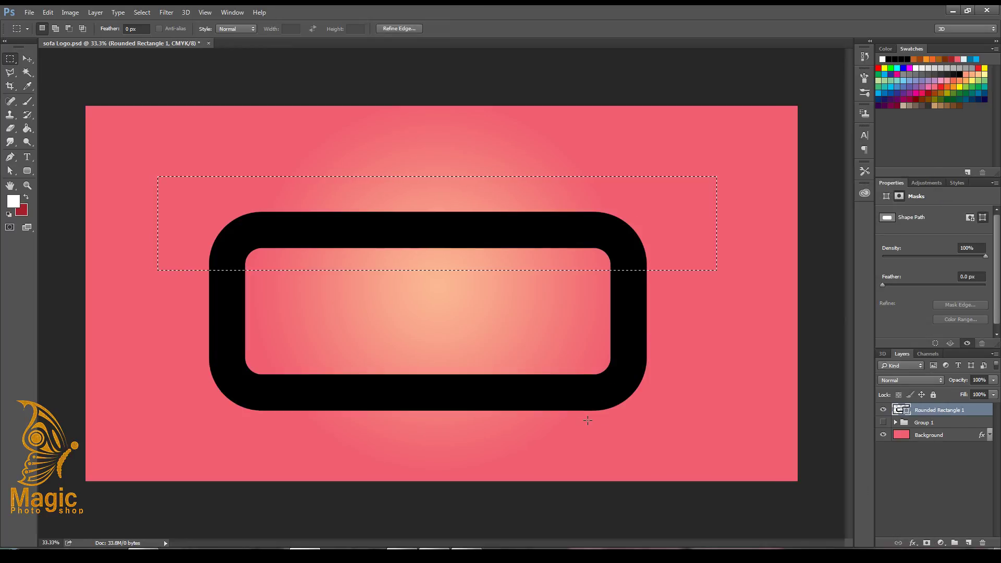
click(142, 12)
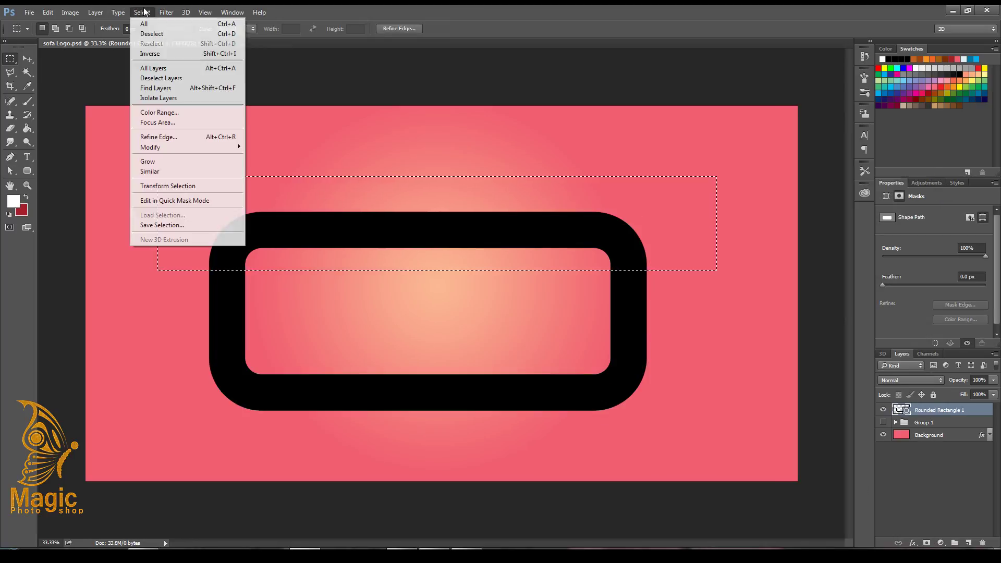
click(159, 54)
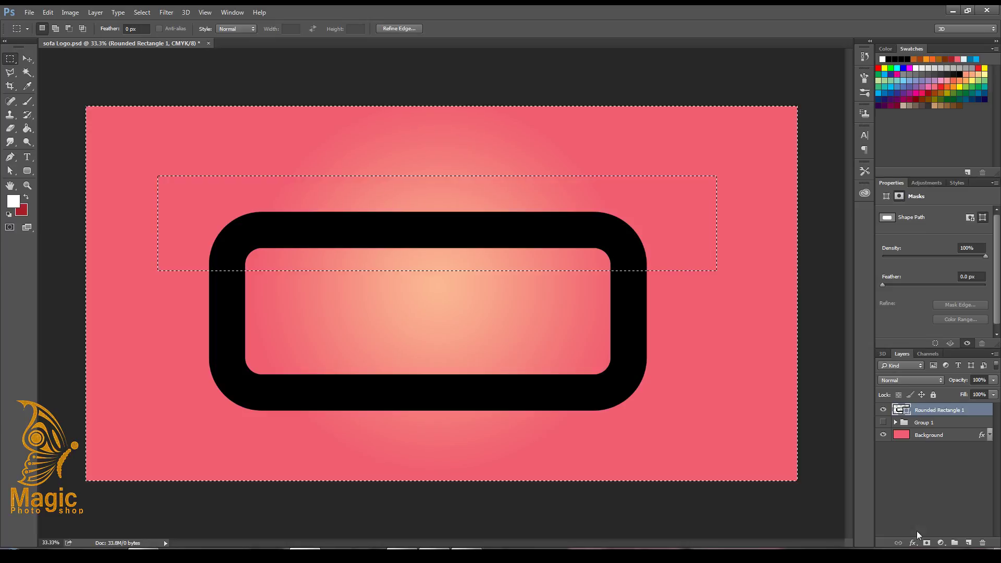
click(927, 542)
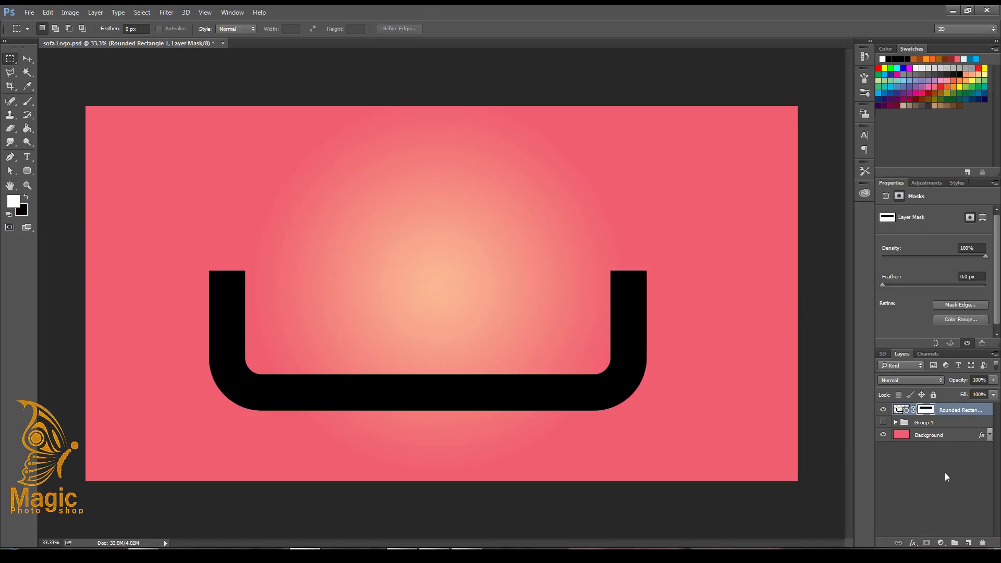
click(969, 543)
Draw a smaller rounded-square cushion and raise it above the U base.
click(24, 171)
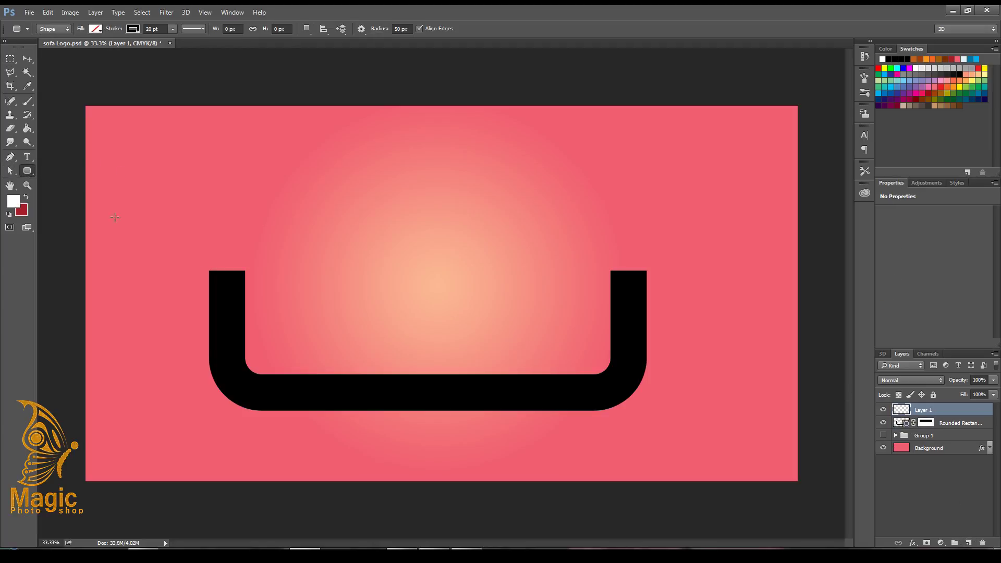
mouse_move(261, 258)
mouse_down()
mouse_move(399, 364)
mouse_move(421, 407)
mouse_up()
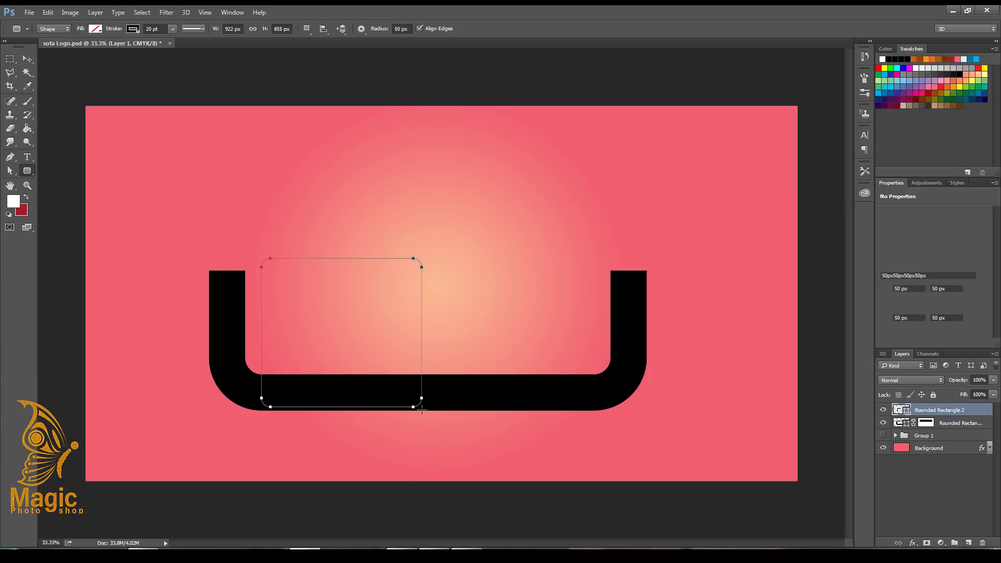
click(29, 61)
drag(298, 324, 296, 276)
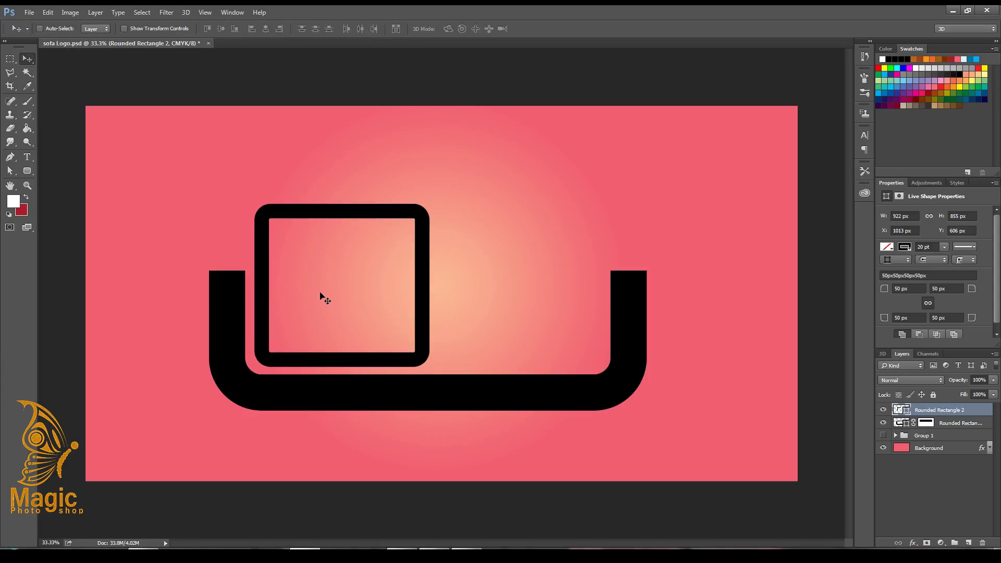
Duplicate the cushion (Rounded Rectangle 2 copy) and place it beside the original.
right_click(937, 412)
click(826, 112)
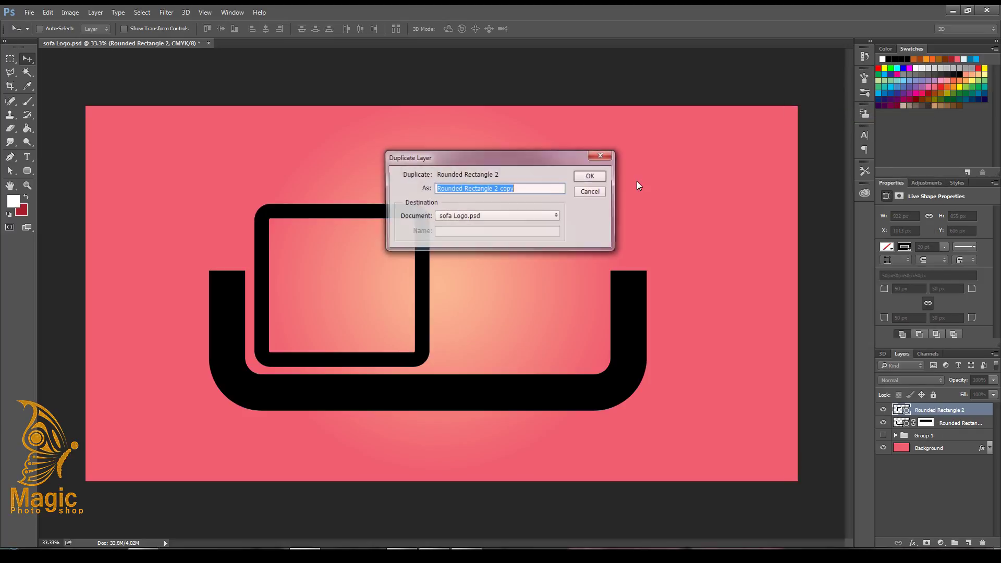
click(589, 177)
drag(423, 302, 592, 301)
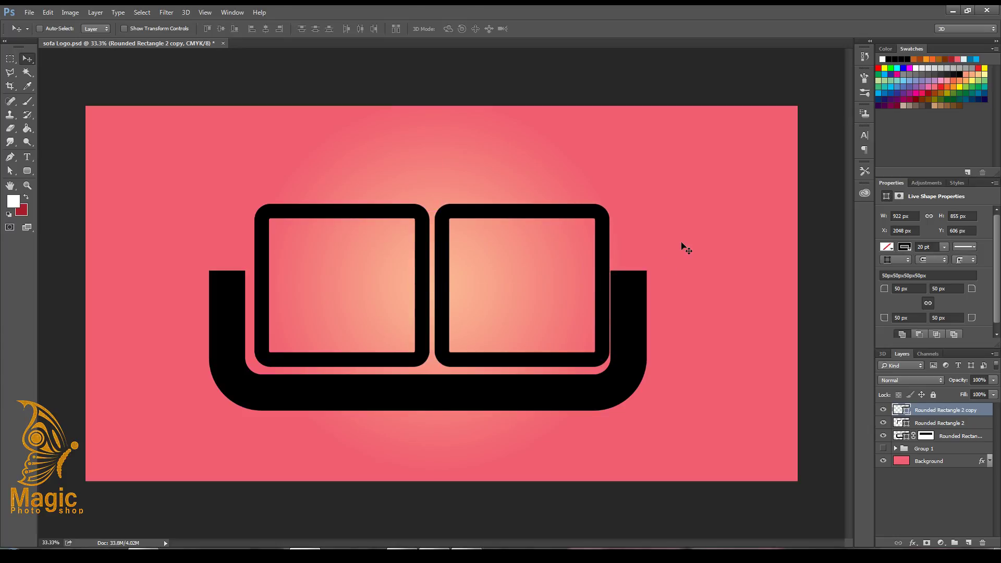
Nudge both cushions left with arrow keys to narrow the gap between them.
key(Left)
key(Left)
key(Left)
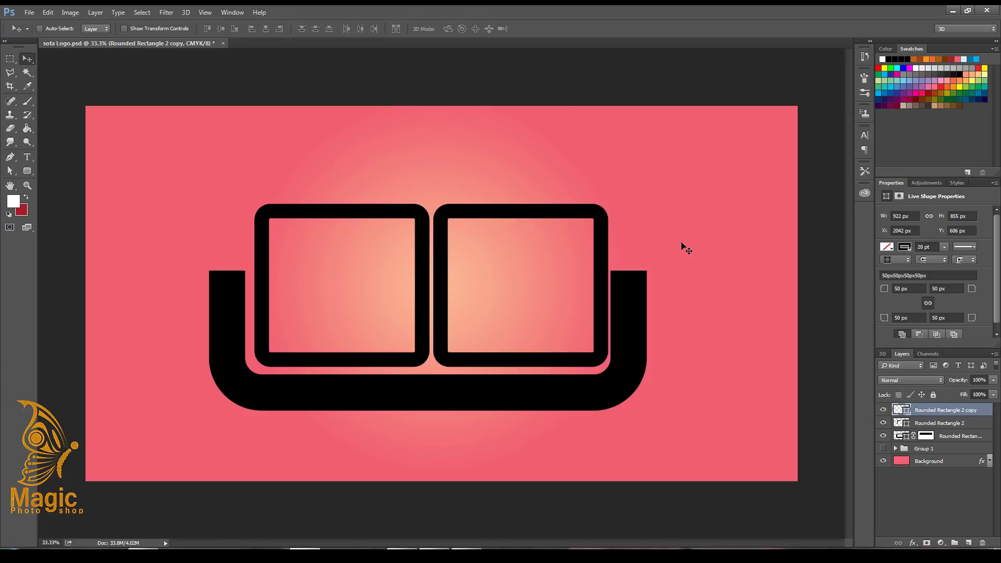
key(Left)
key(Left)
key(Left)
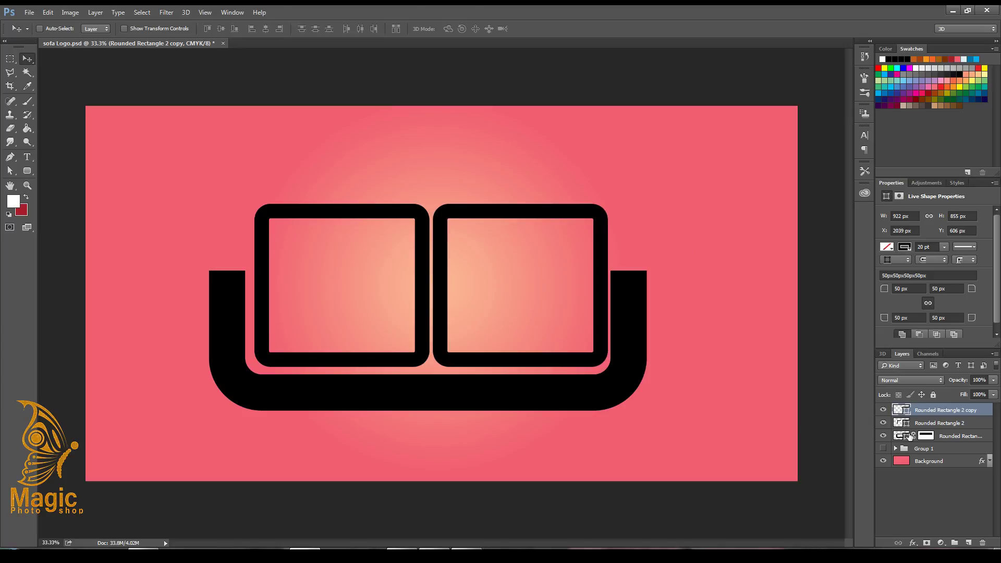
key(alt+bracketleft)
key(Left)
key(Left)
key(Left)
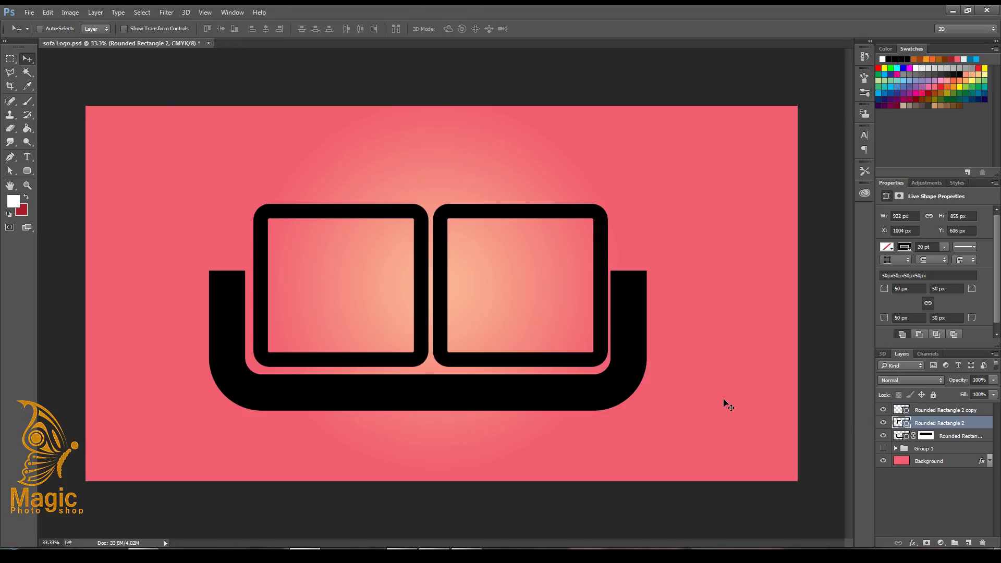
key(Left)
key(Left)
key(Left)
key(Left)
key(Left)
key(Left)
key(Left)
key(Left)
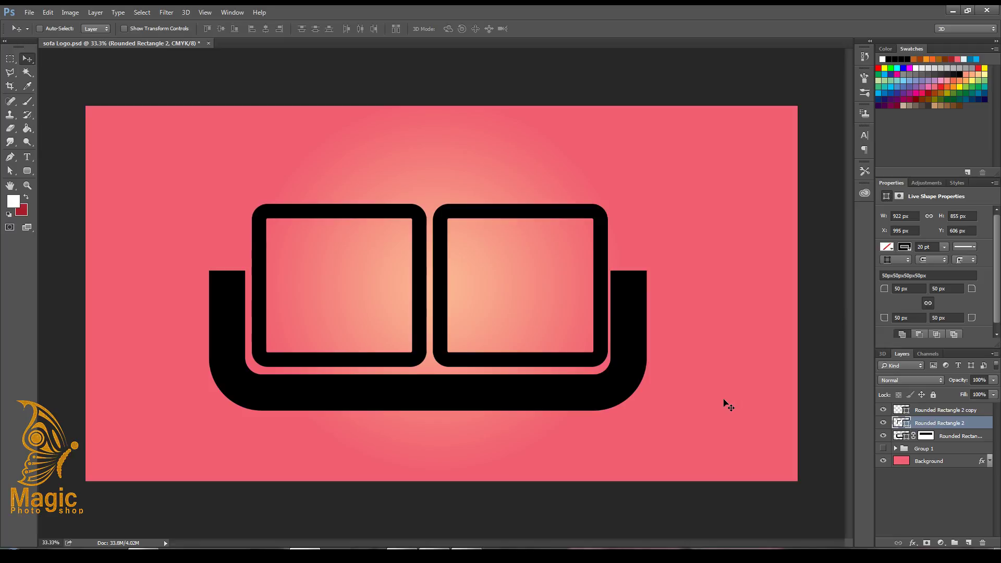
key(Left)
key(Left)
key(Left)
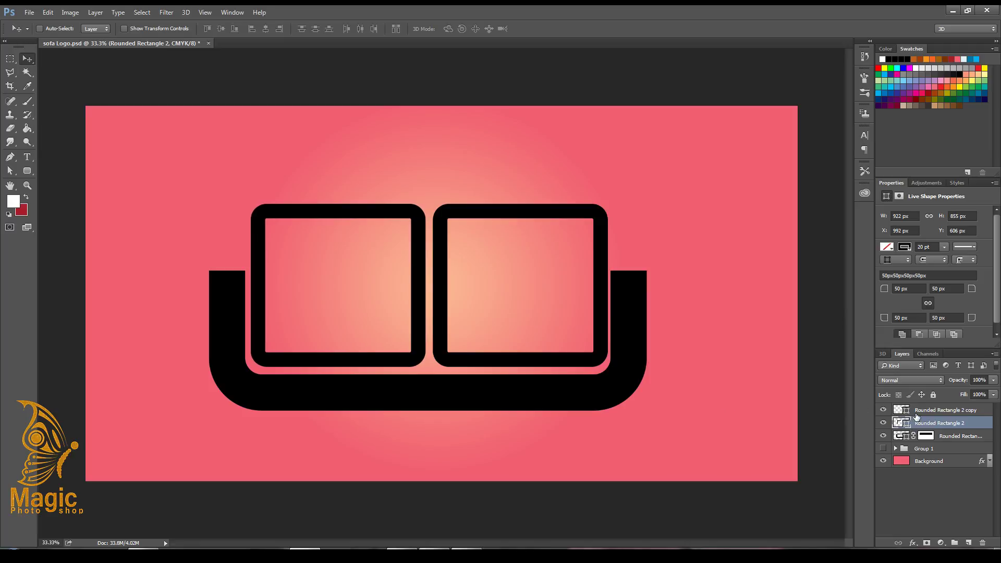
click(918, 411)
key(Left)
key(Left)
key(Left)
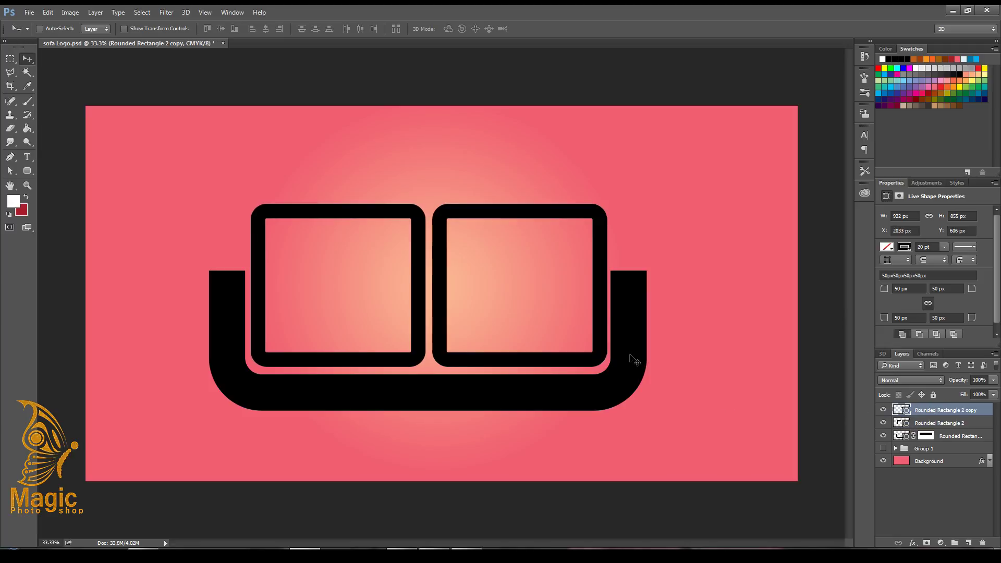
key(Left)
key(Left)
key(Left)
key(Left)
key(Left)
key(Left)
key(Left)
key(Left)
key(Left)
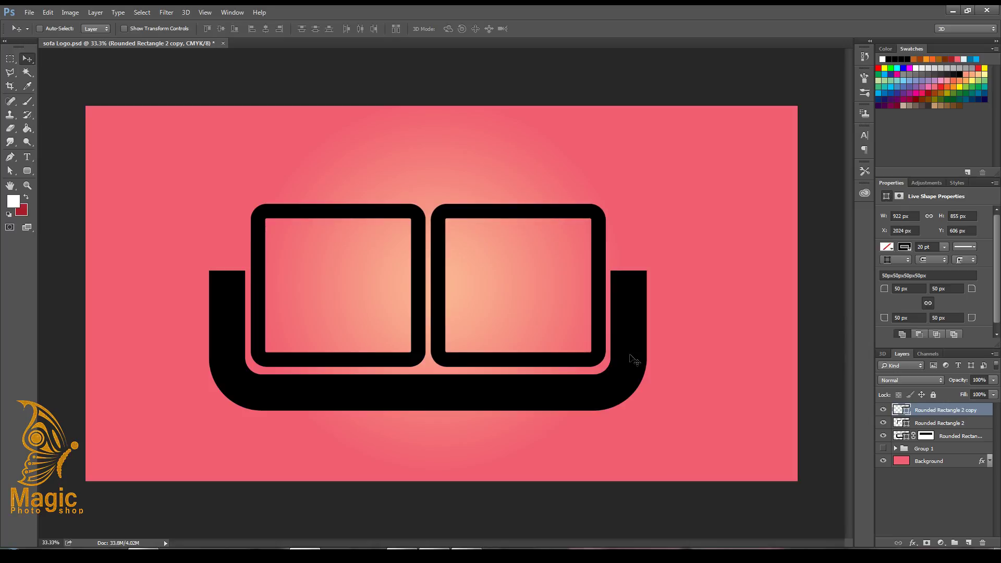
key(Left)
key(Left)
key(Left)
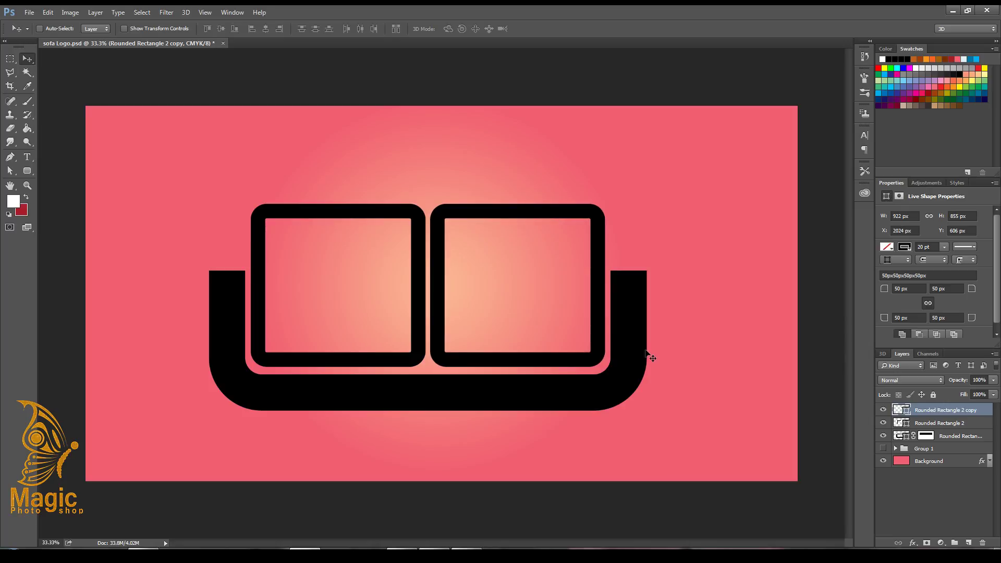
Set the bottom-right corner radius to 10 px on the right and left cushions.
click(936, 320)
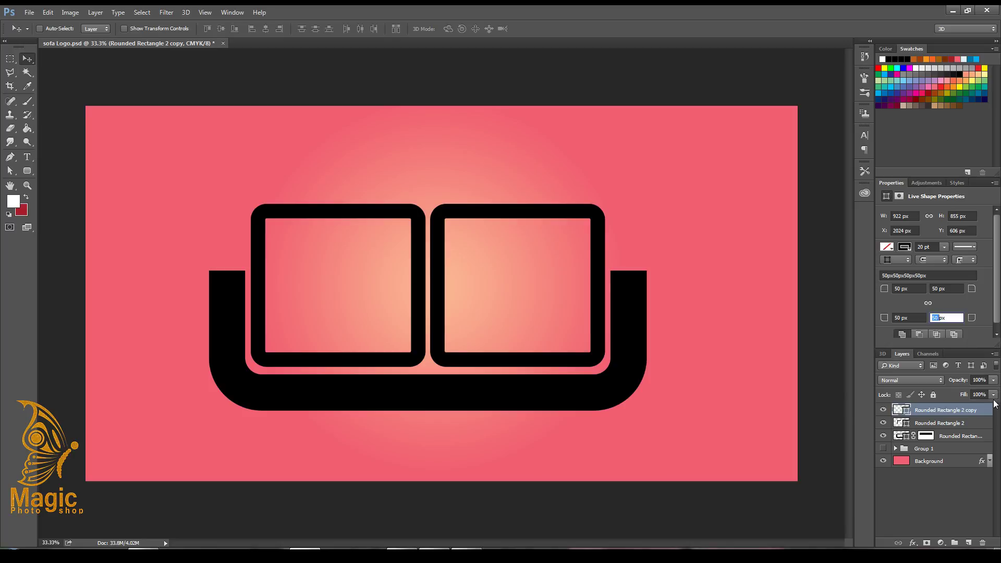
text(10)
key(Return)
click(900, 425)
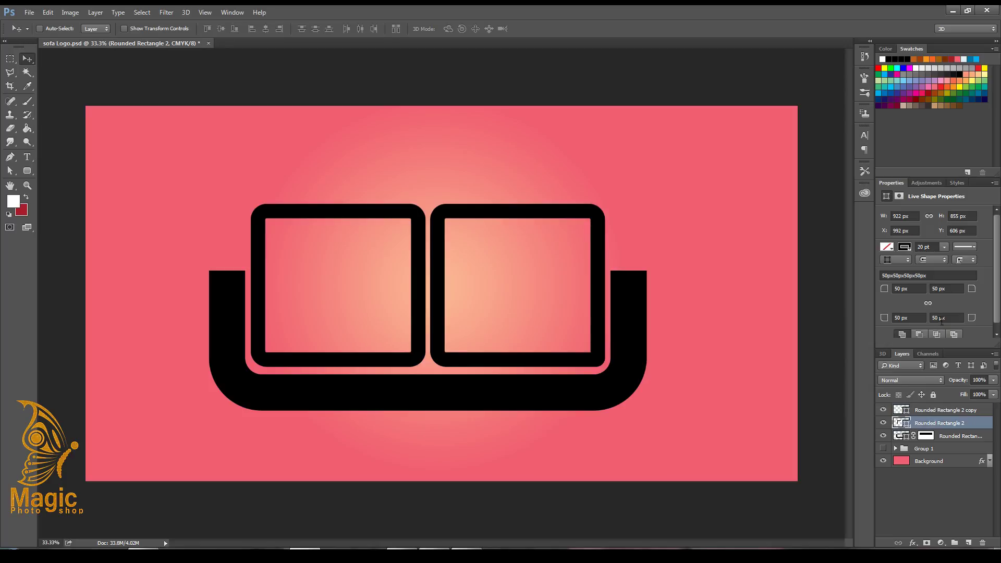
click(942, 318)
text(10)
key(Return)
Link the left cushion's corner radii and enlarge them, keeping a 10 px bottom-right corner.
click(929, 304)
click(905, 288)
text(100)
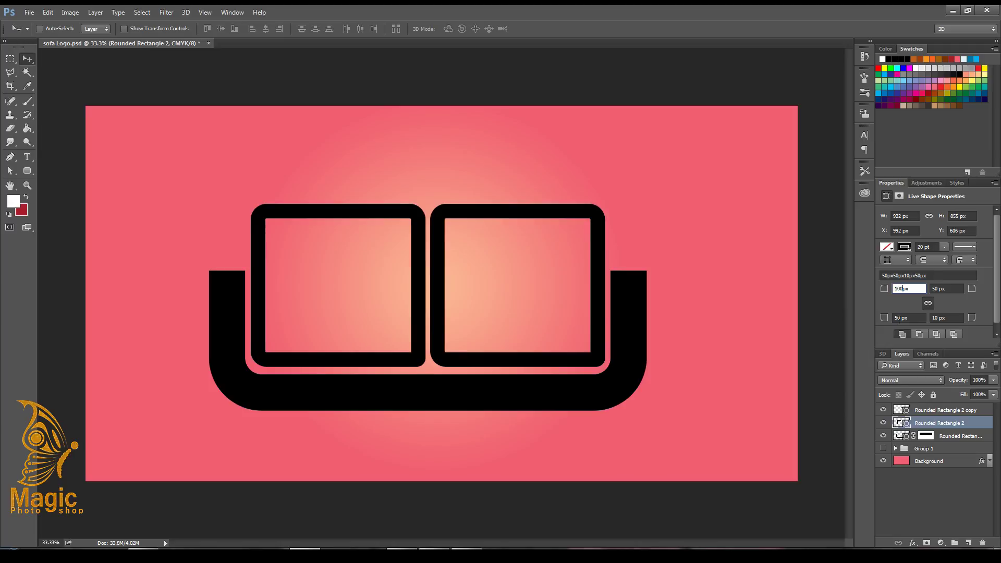
key(Return)
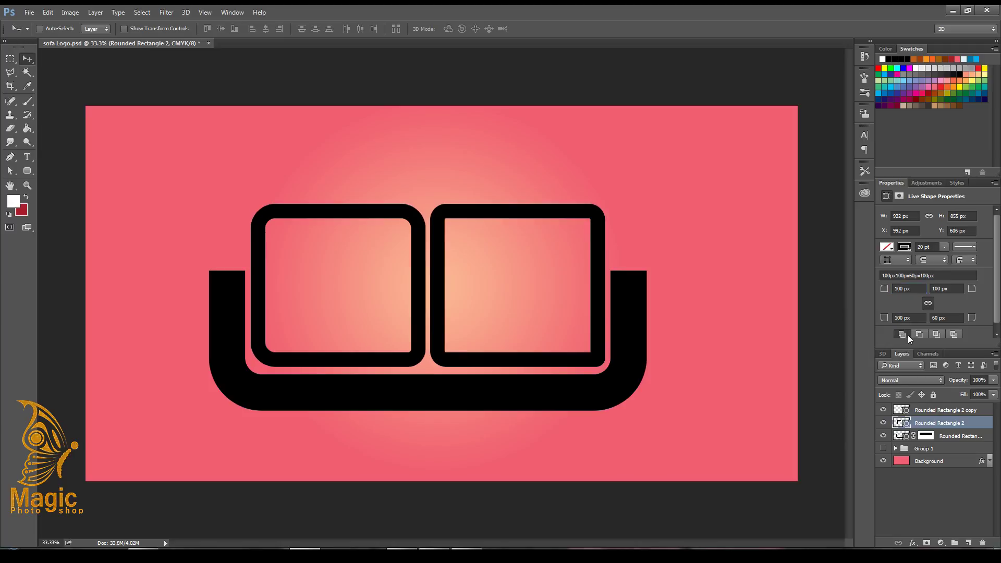
text(1)
key(Return)
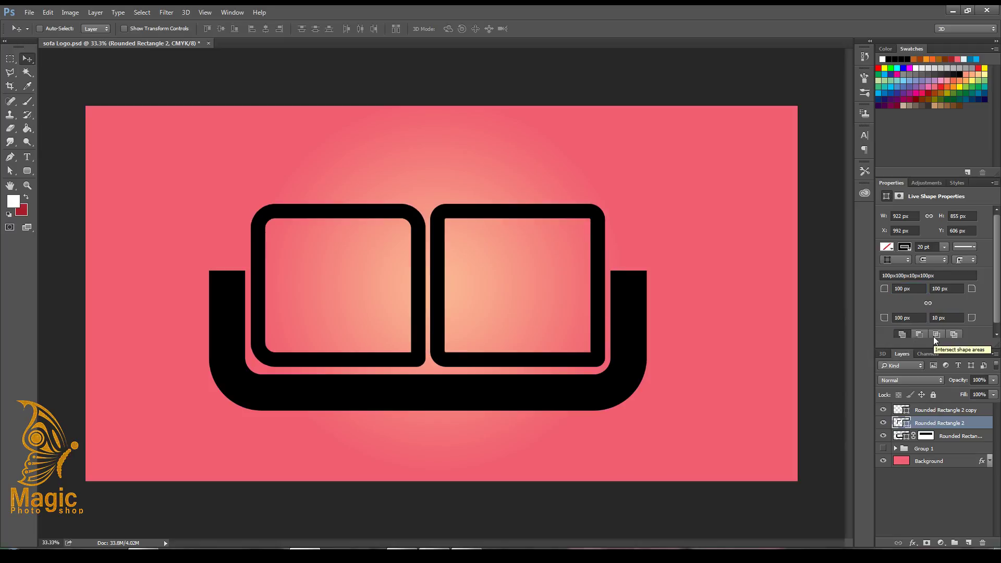
Set the left cushion's linked corners to 200 px with a 10 px bottom-right corner.
click(899, 290)
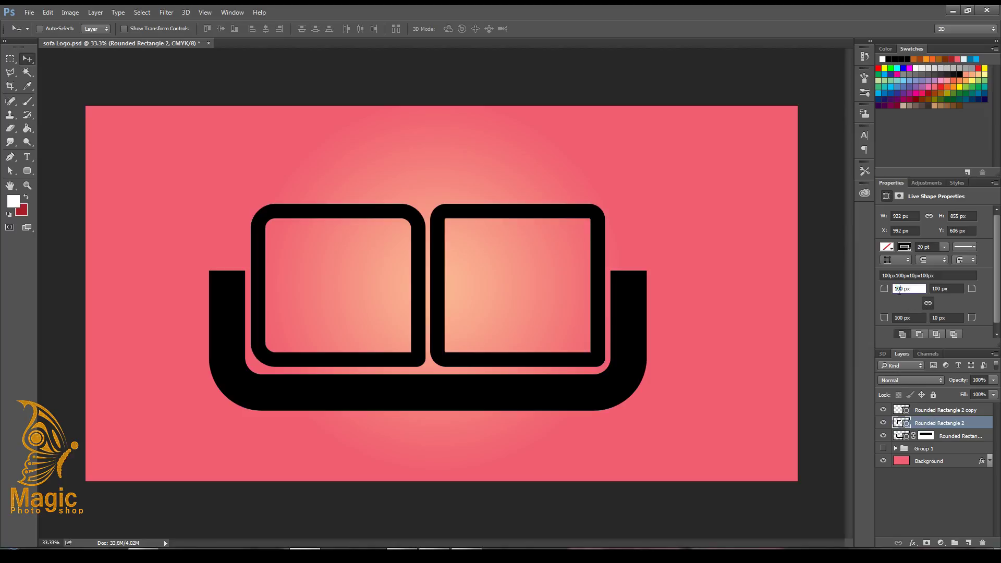
text(0)
key(Return)
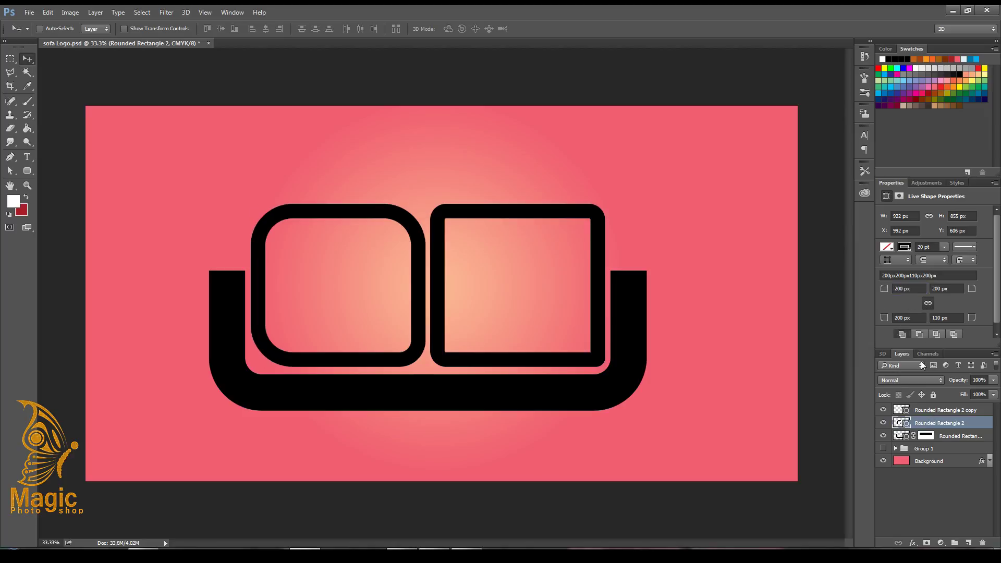
click(942, 318)
text(10)
key(Return)
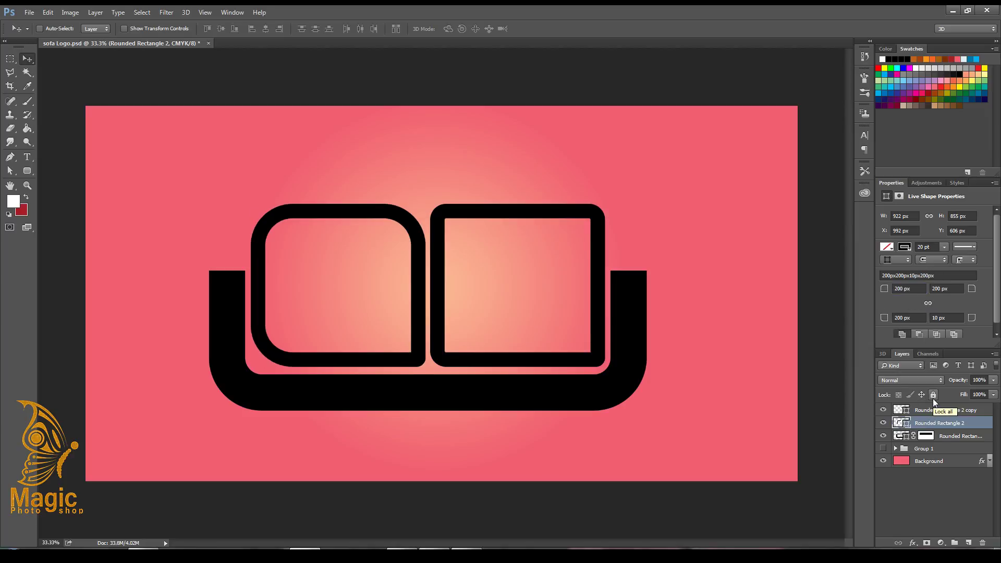
Give the right cushion 200 px corners with a sharp 10 px bottom-right corner.
click(936, 410)
click(901, 289)
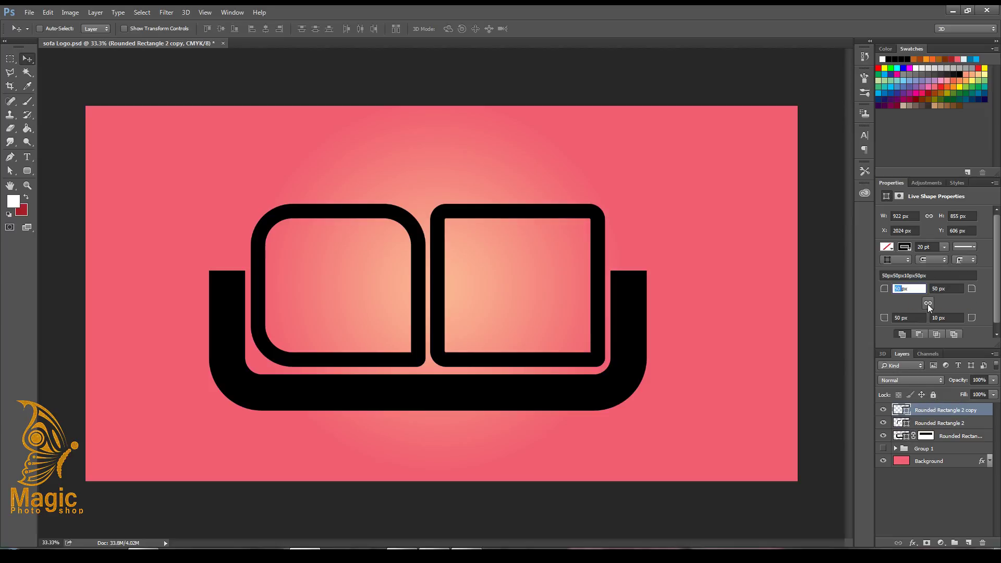
text(0)
key(Return)
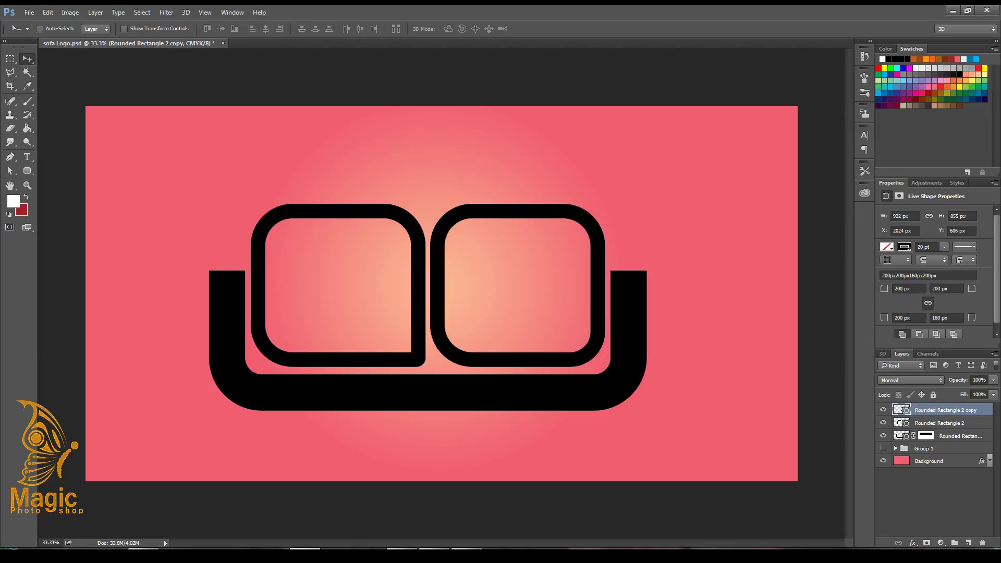
text(1)
key(Return)
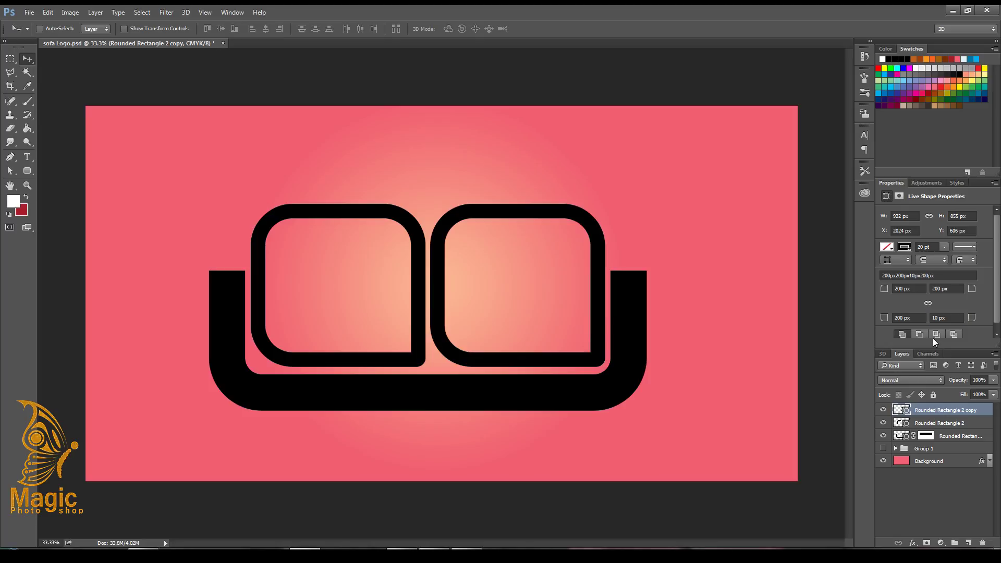
Flip the right cushion horizontally via Edit > Transform and add a new empty layer.
click(47, 12)
click(240, 338)
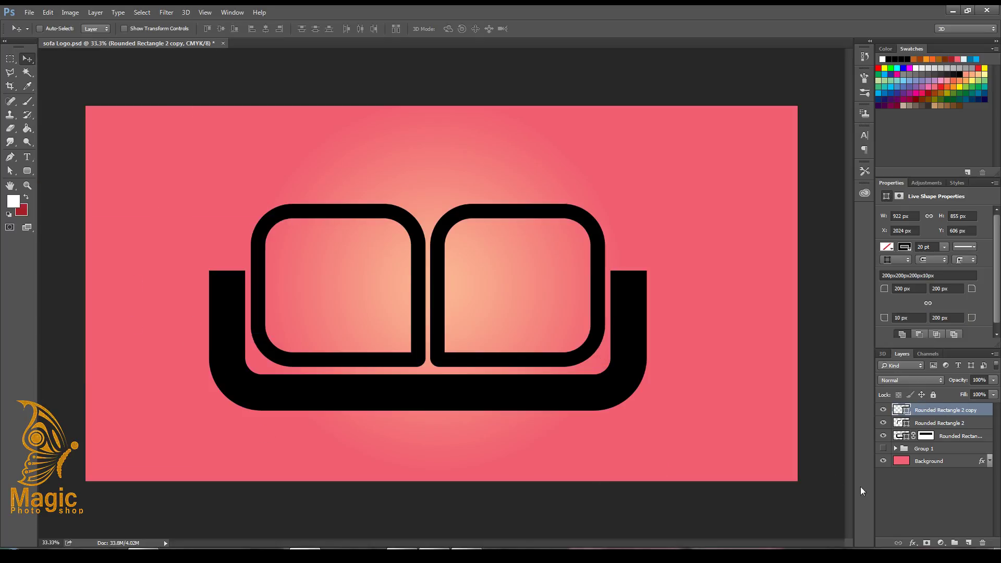
click(969, 543)
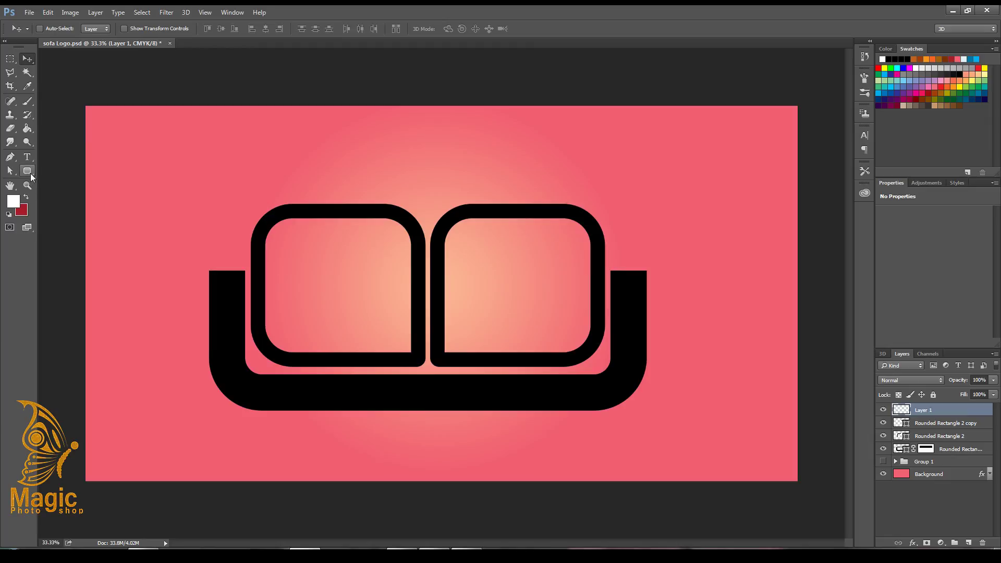
Draw a small tall oval with the Ellipse Tool below the sofa base's left side.
click(29, 172)
click(59, 191)
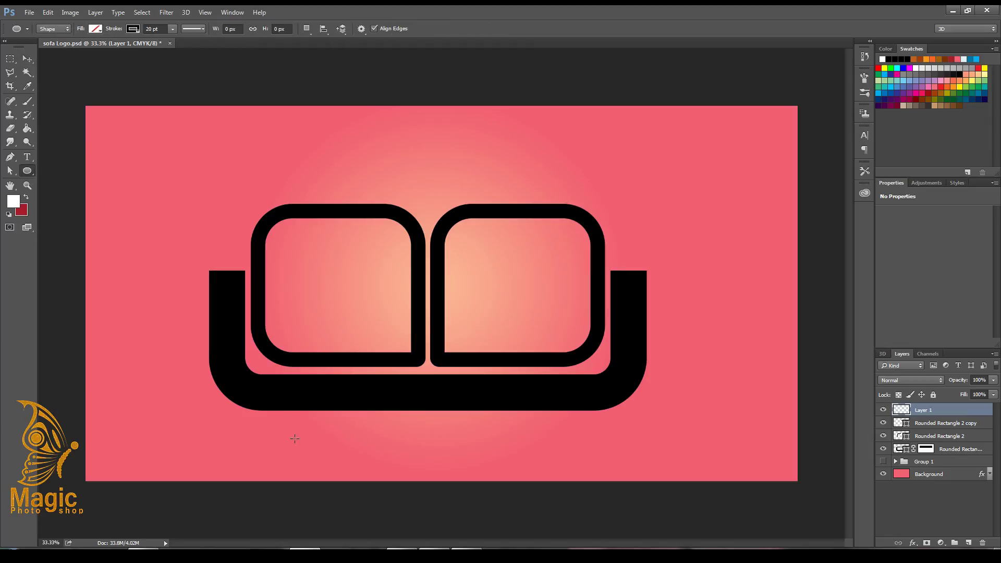
drag(284, 413, 288, 424)
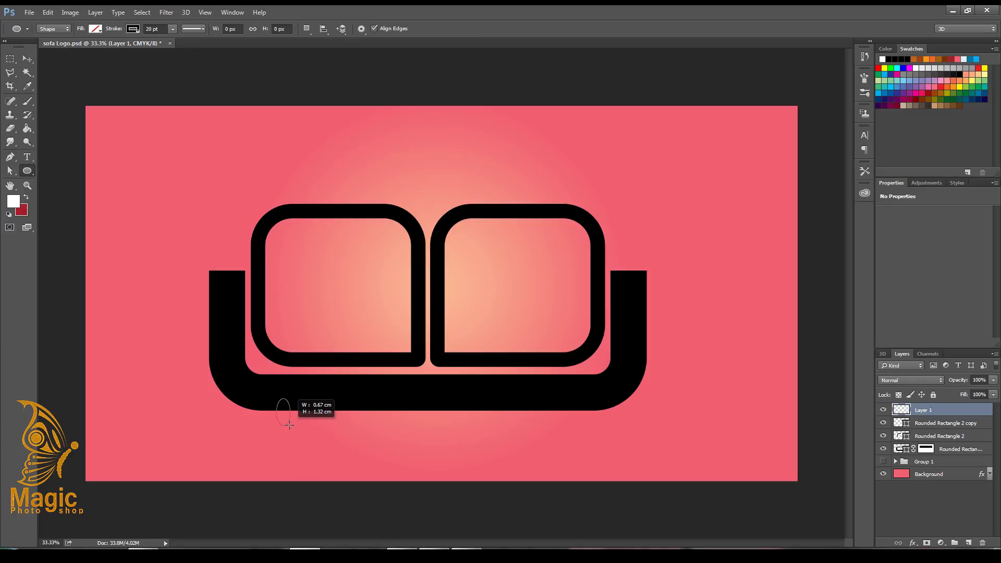
drag(288, 424, 290, 430)
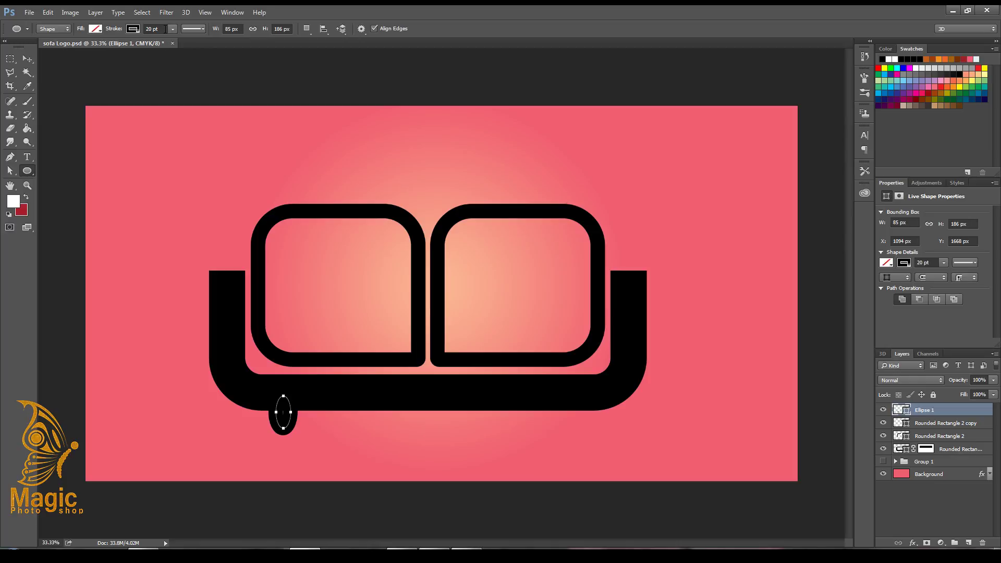
Make the oval leg solid black with no stroke.
click(173, 29)
drag(165, 39, 163, 40)
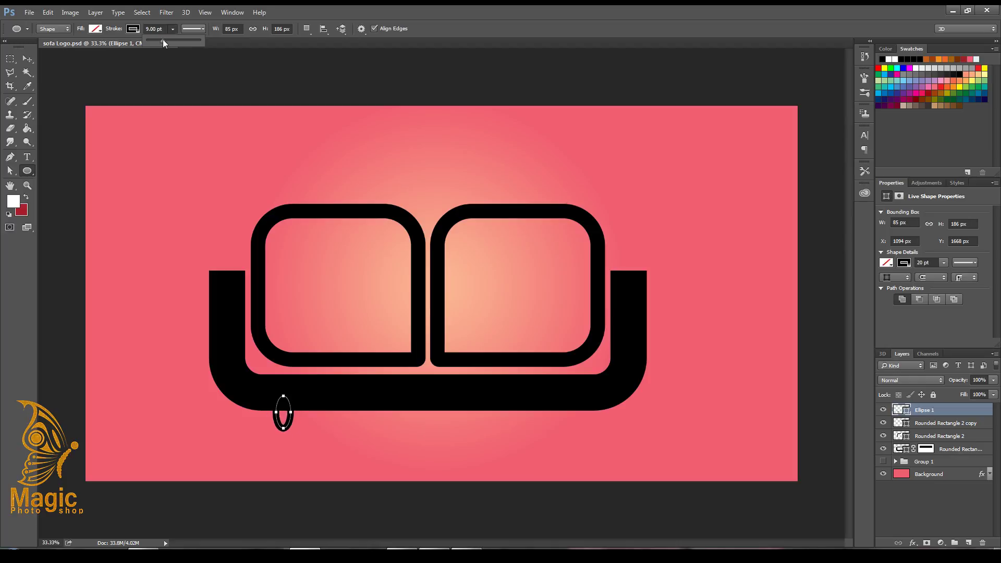
click(95, 29)
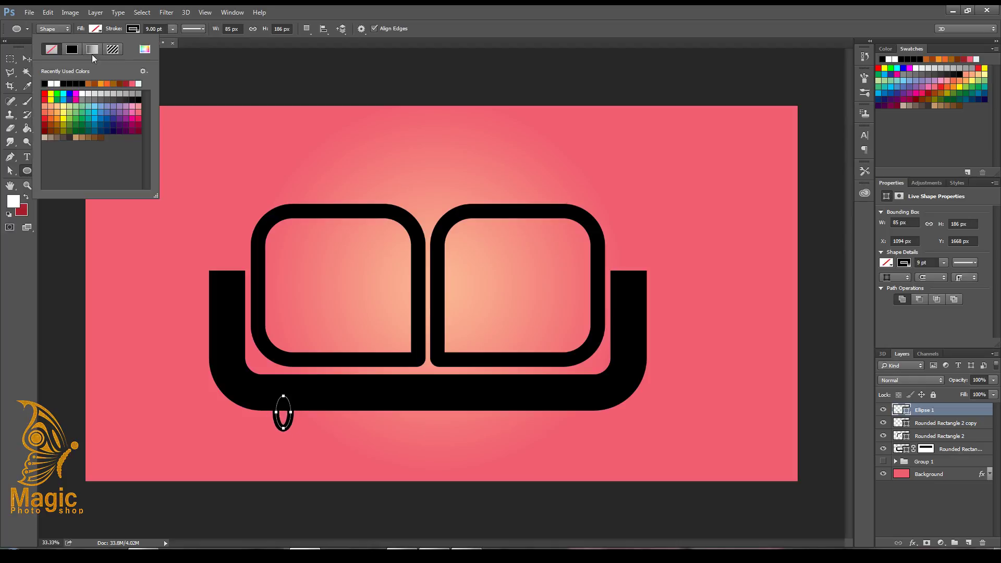
click(71, 50)
click(126, 34)
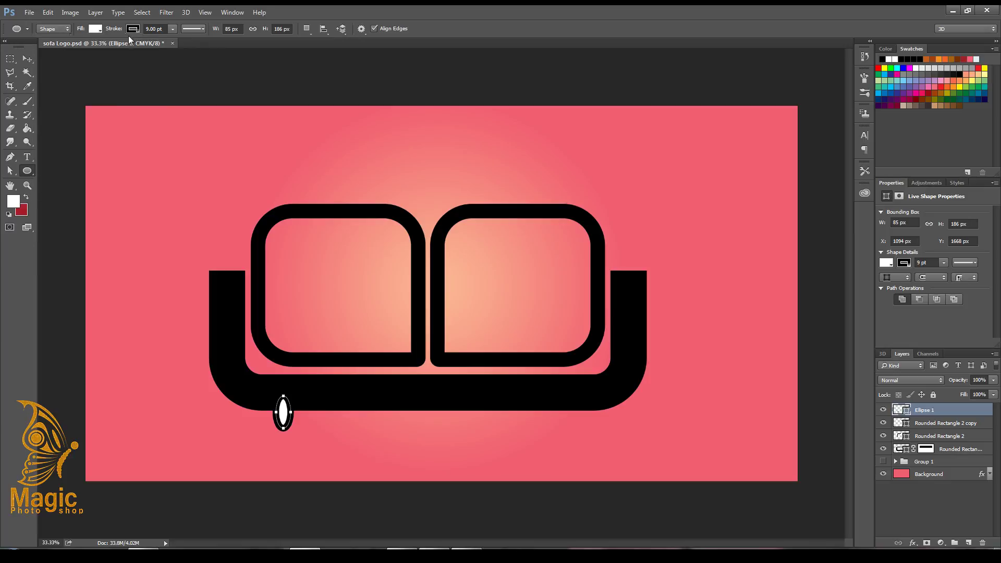
click(89, 49)
click(96, 30)
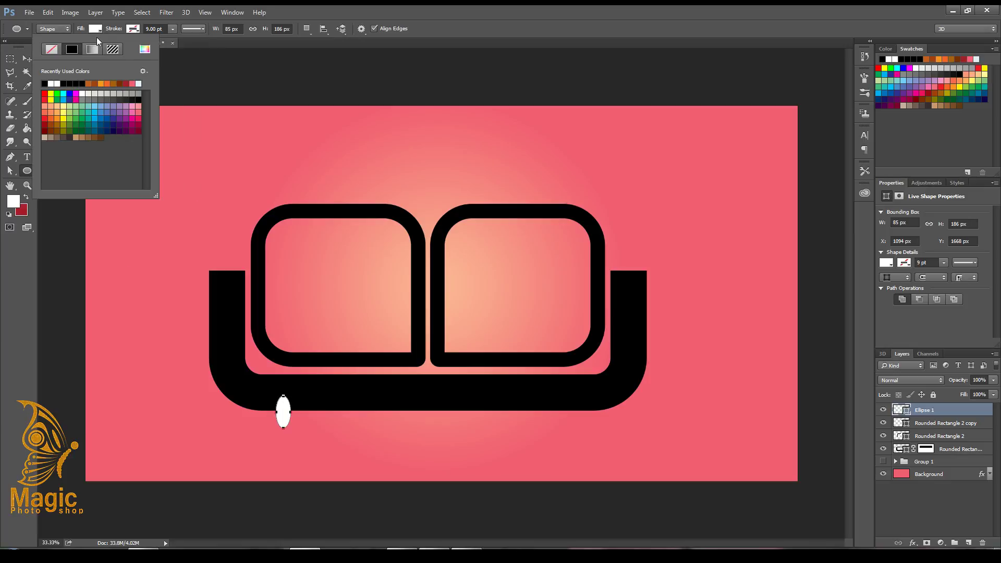
click(70, 83)
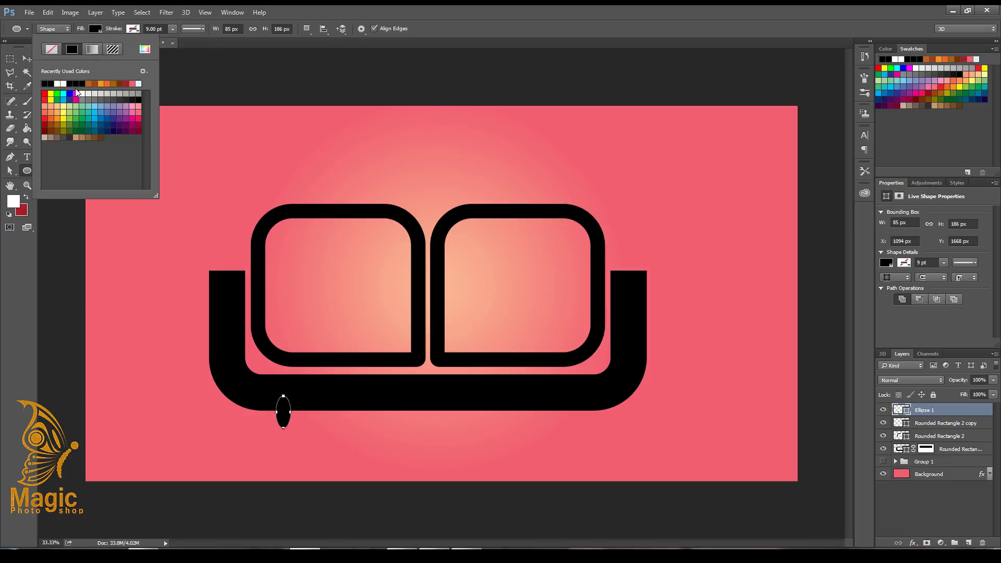
click(27, 59)
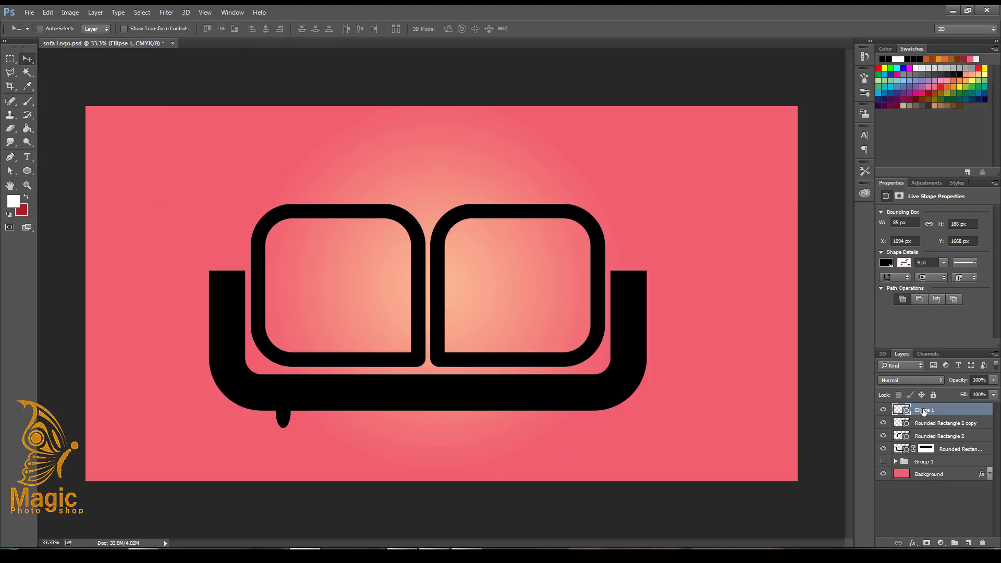
Duplicate the Ellipse 1 leg layer and move the copy under the sofa's right side.
right_click(922, 411)
click(813, 111)
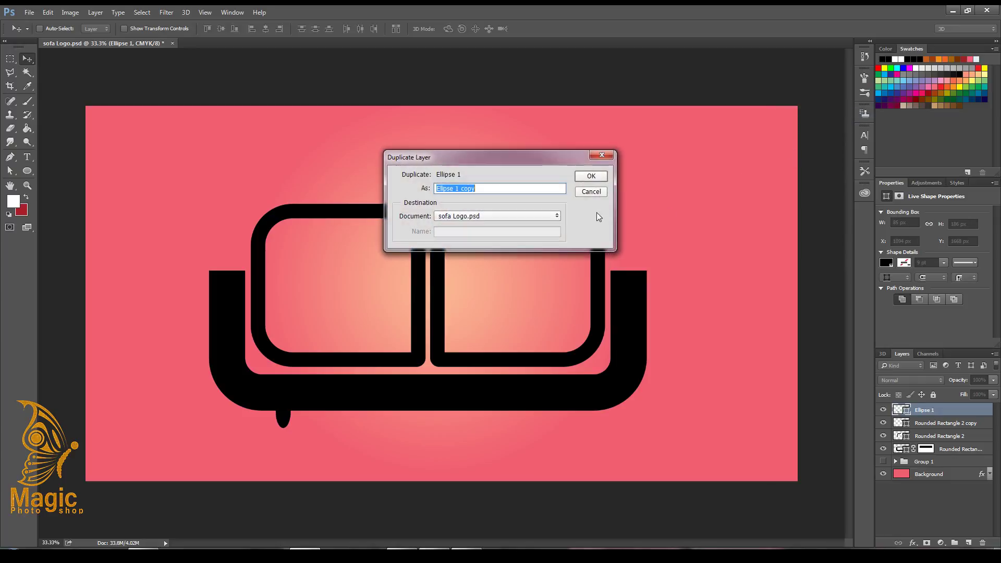
click(592, 174)
drag(334, 412, 599, 419)
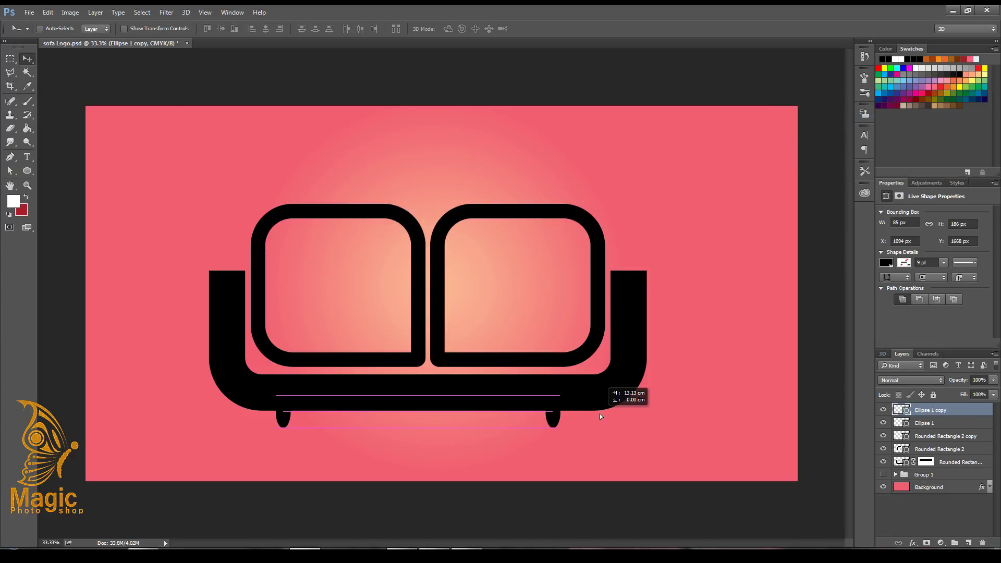
drag(599, 419, 611, 416)
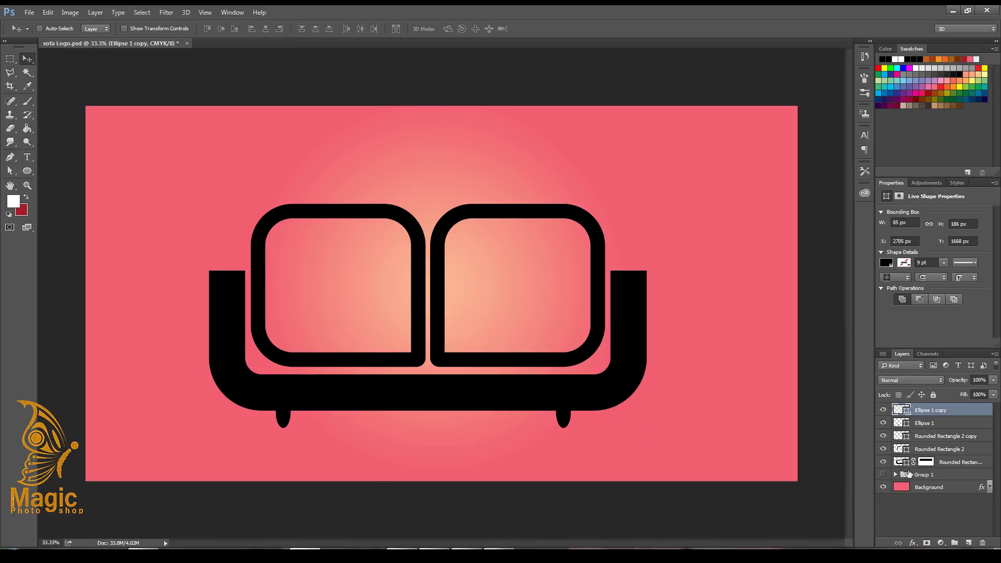
click(884, 462)
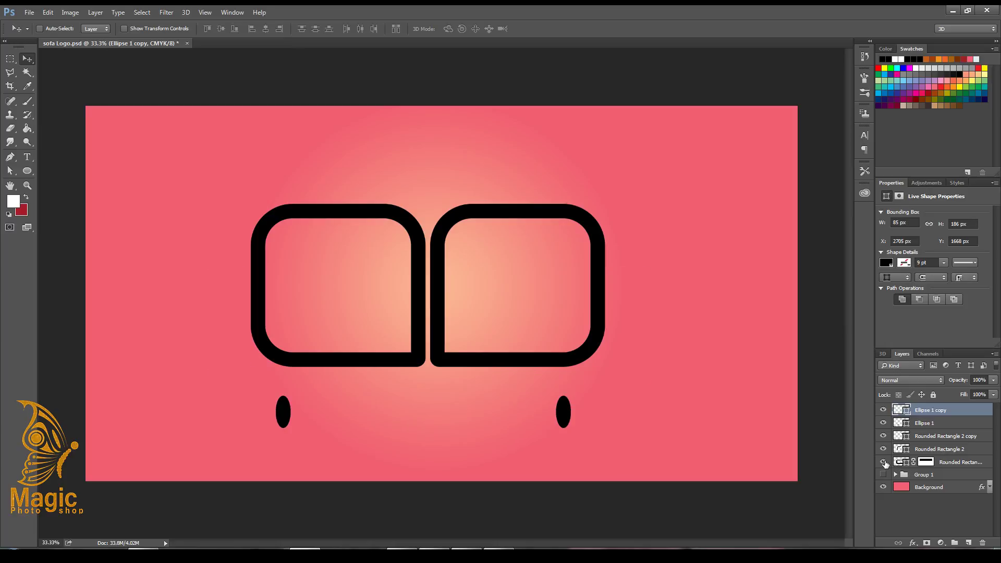
click(884, 462)
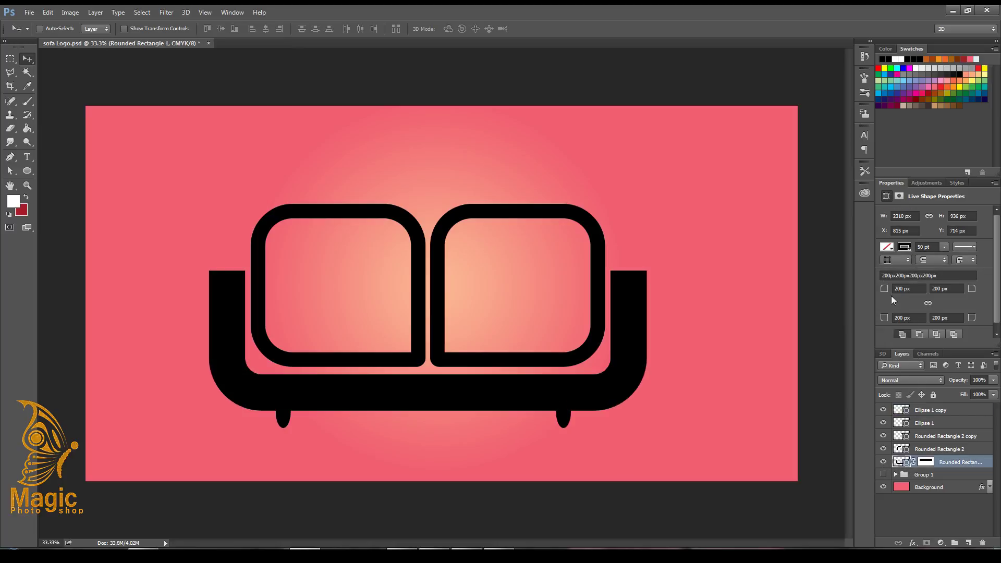
Change the Rounded Rectangle 1 base's corner radii from 468 px to 400 px.
click(900, 289)
text(400)
key(Return)
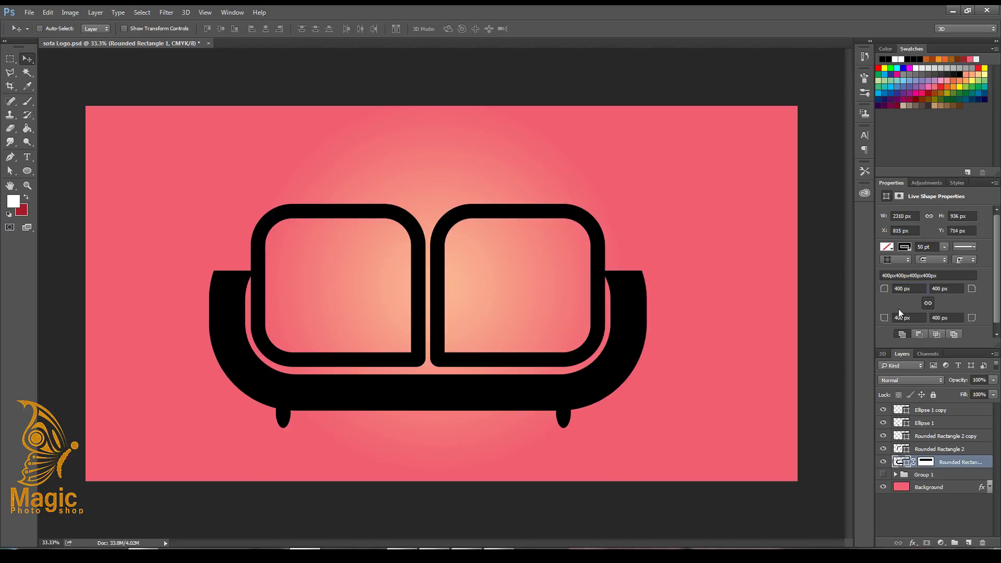
click(922, 441)
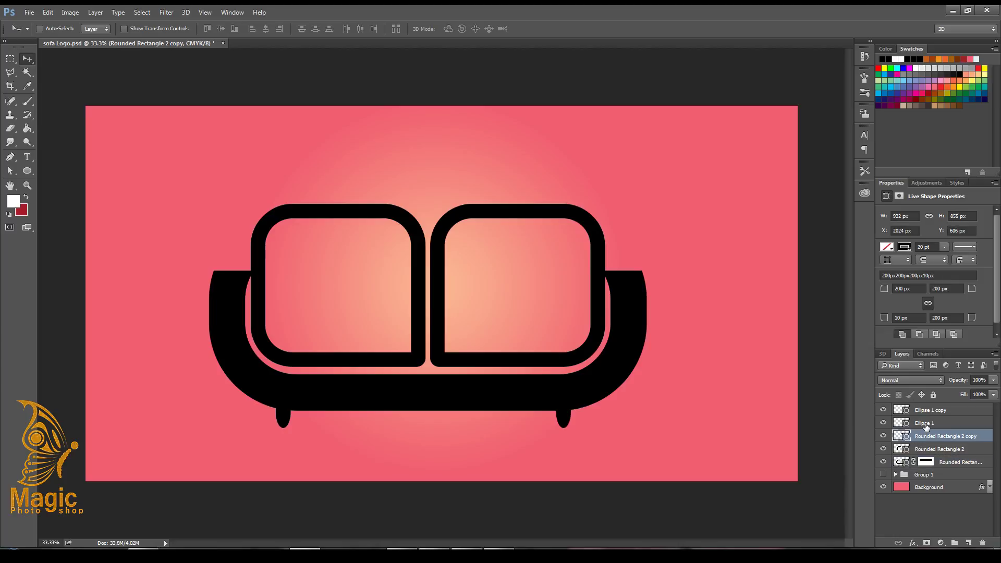
Free Transform both cushion layers down to about 93%, shifting them slightly right and down.
shift+click(927, 450)
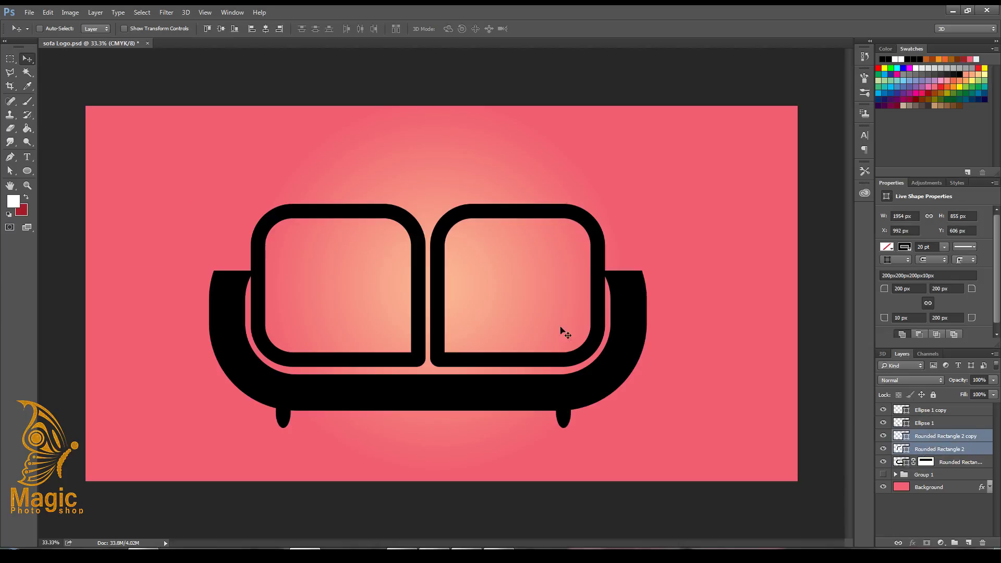
click(10, 58)
right_click(360, 232)
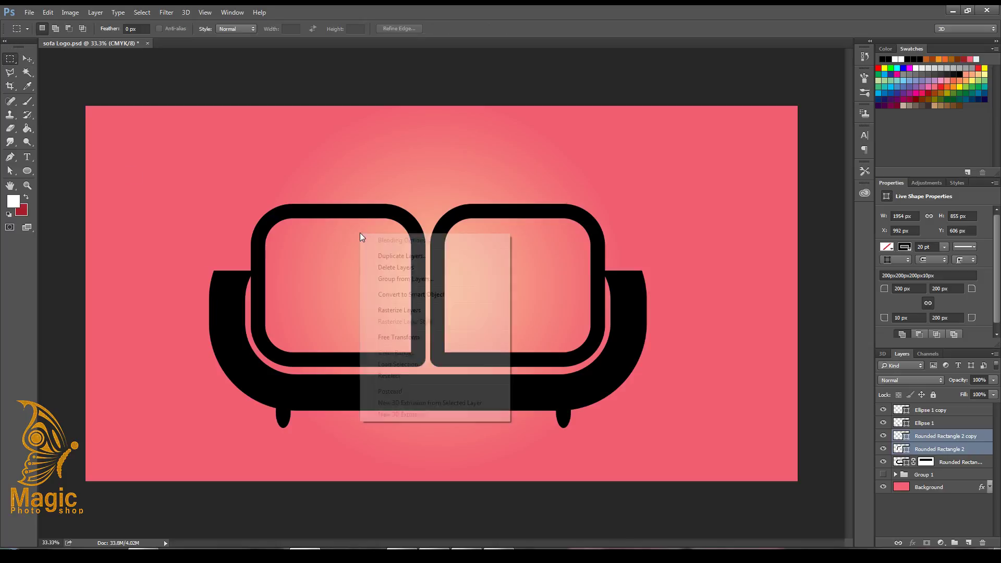
click(395, 336)
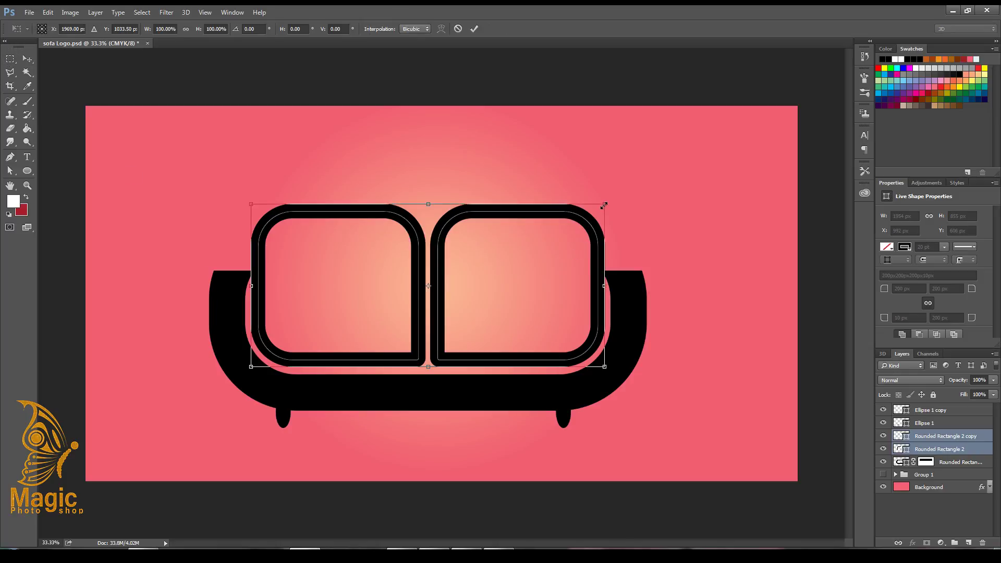
drag(604, 206, 581, 217)
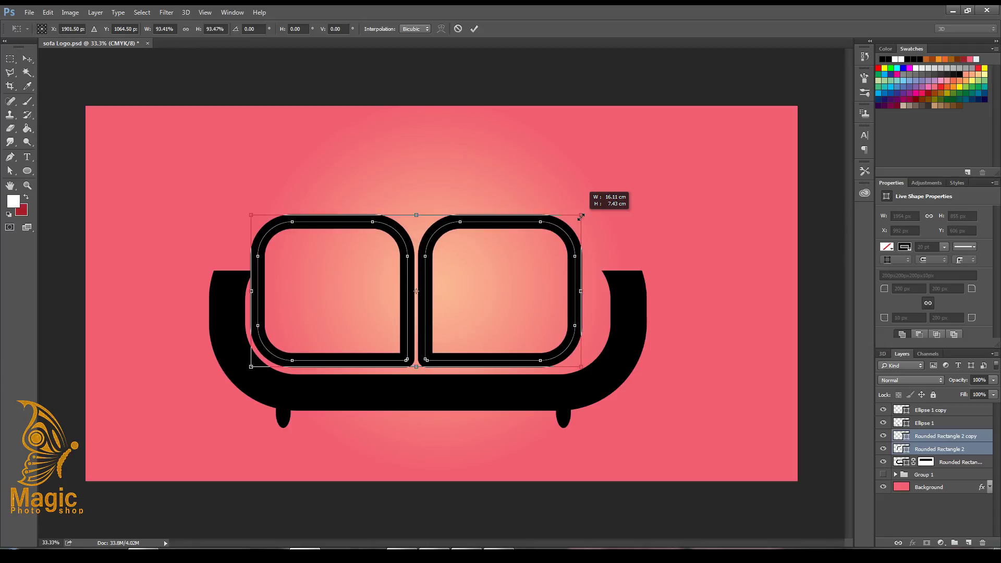
drag(488, 270, 496, 271)
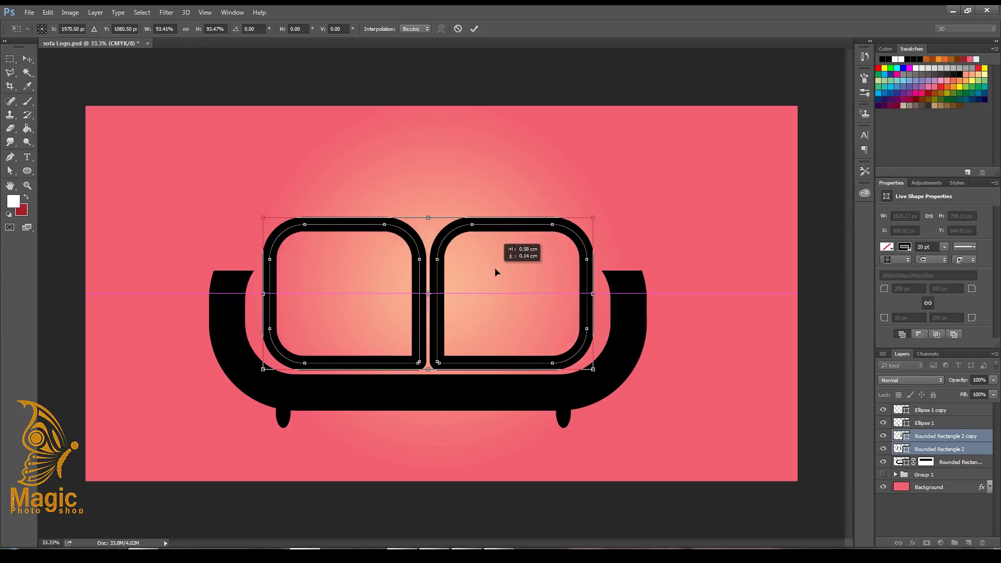
click(28, 58)
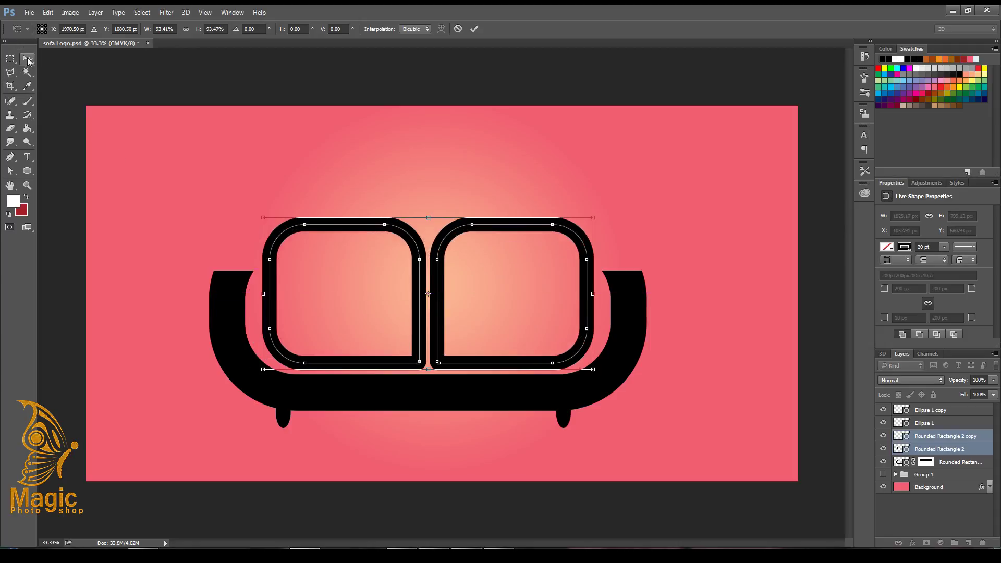
click(452, 206)
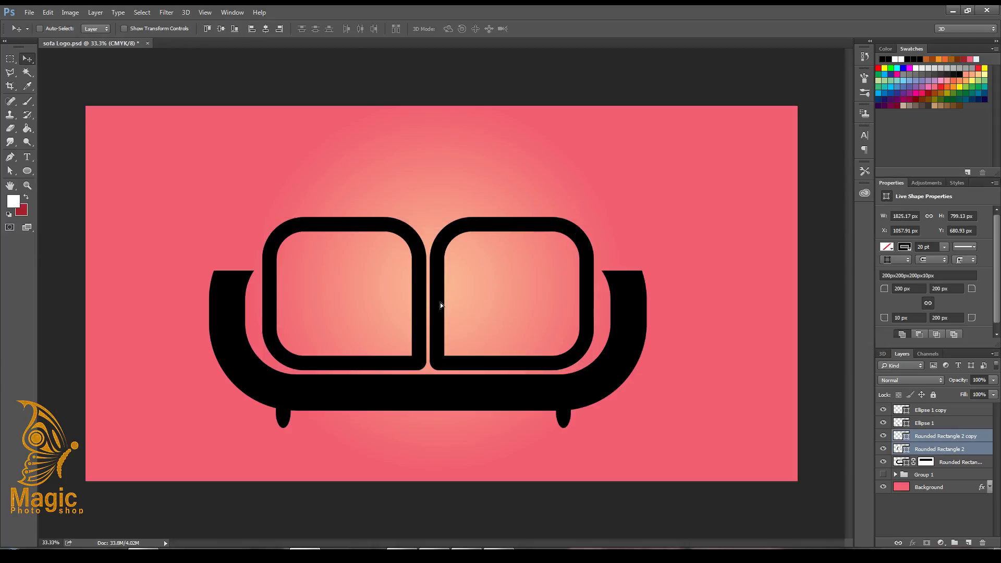
Raise the cushions slightly and move both legs inward under the sofa.
drag(441, 309, 440, 301)
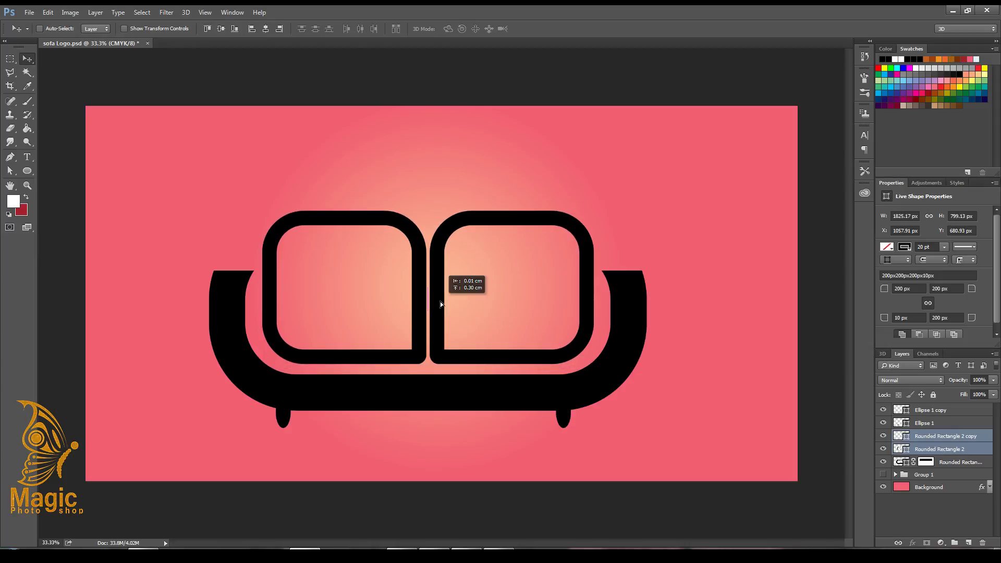
click(926, 425)
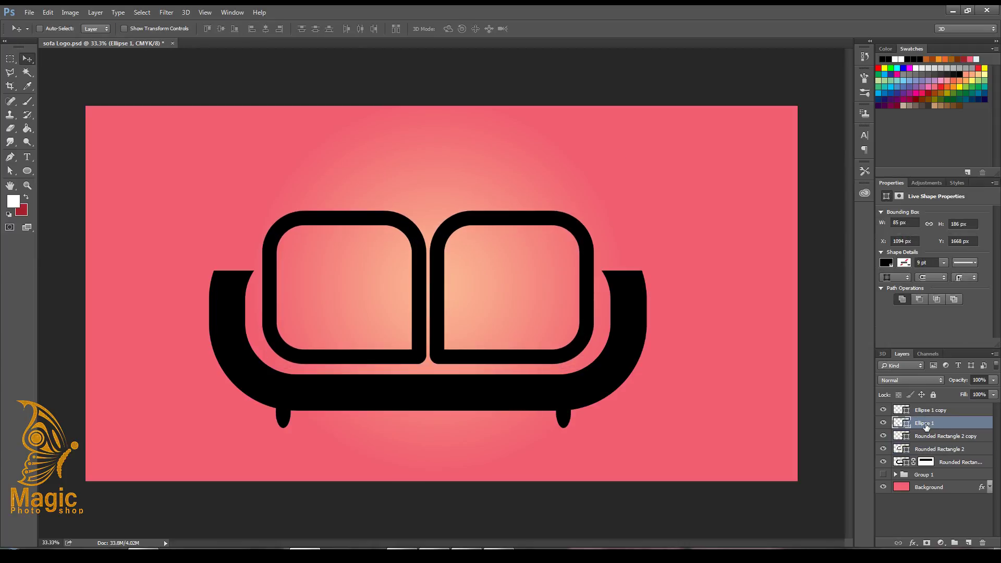
mouse_move(289, 421)
mouse_down()
mouse_move(327, 421)
mouse_move(312, 423)
mouse_up()
click(926, 410)
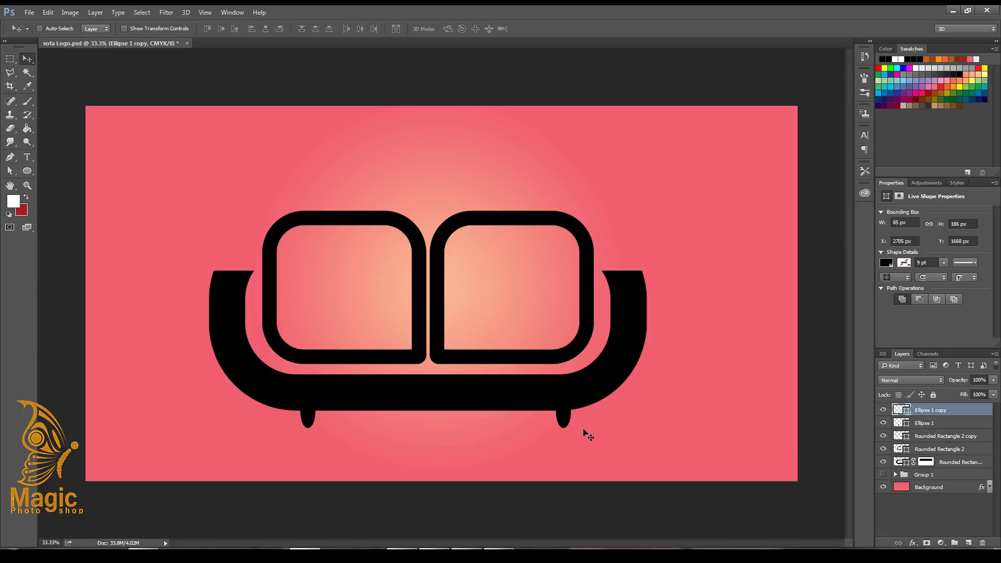
drag(563, 420, 553, 421)
Show the right cushion again and nudge it three steps to the right.
click(879, 424)
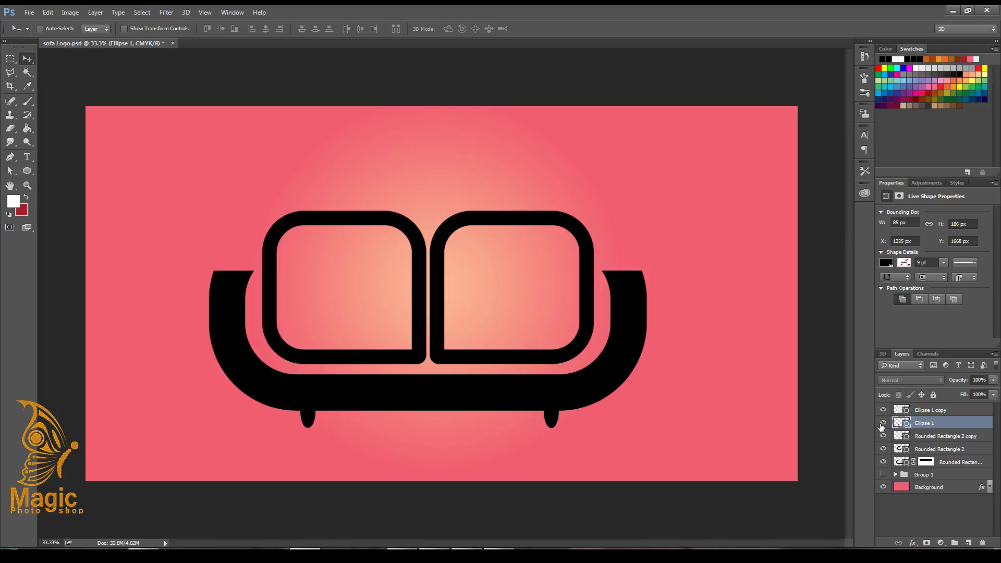
click(897, 438)
click(883, 437)
click(883, 436)
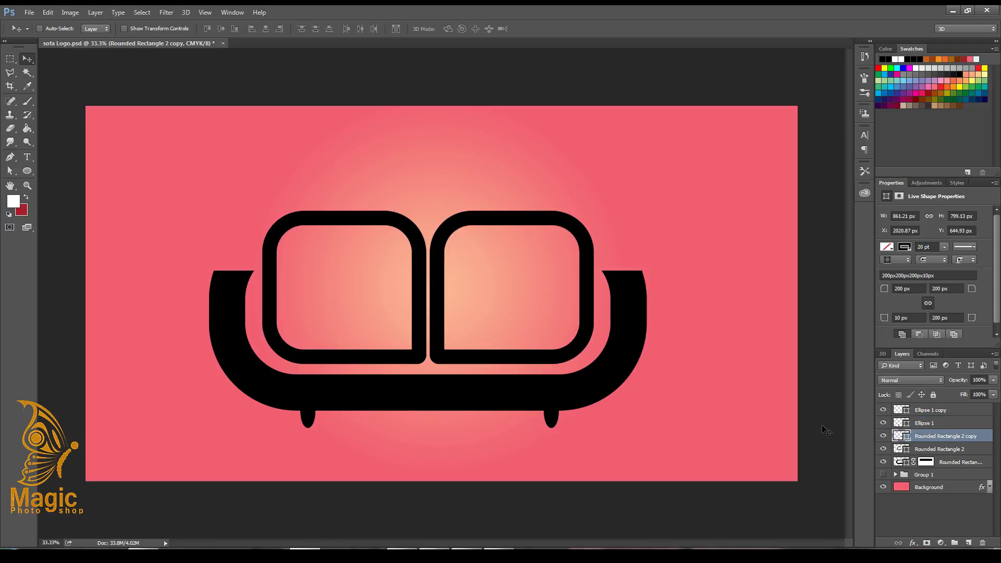
key(Right)
key(Right)
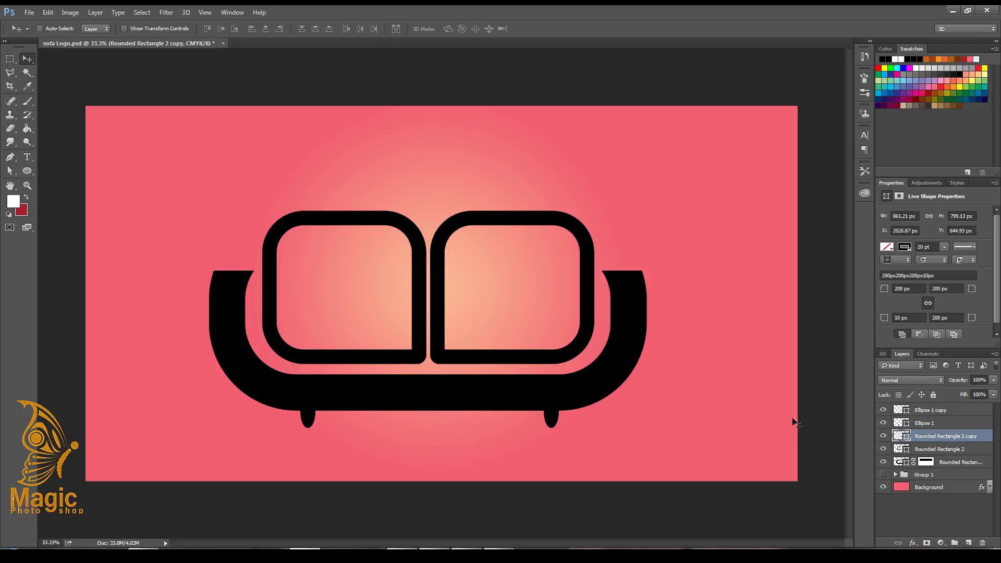
key(Right)
key(Right)
key(Right)
key(Right)
key(Right)
key(Right)
key(Right)
key(Right)
key(Right)
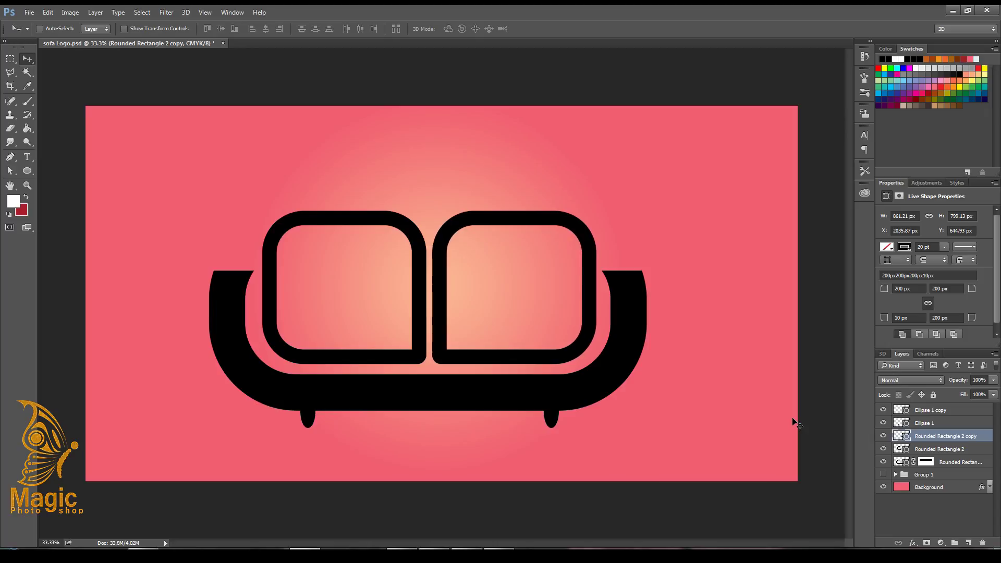
key(Right)
key(Right)
key(Right)
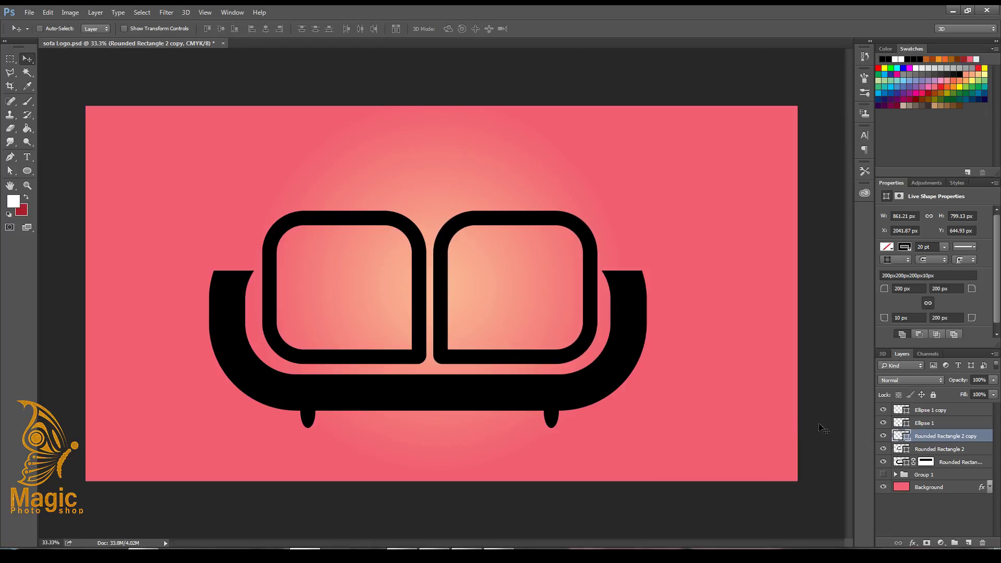
Nudge the left cushion two steps left and select all the sofa's layers.
click(898, 450)
key(Left)
key(Left)
key(Left)
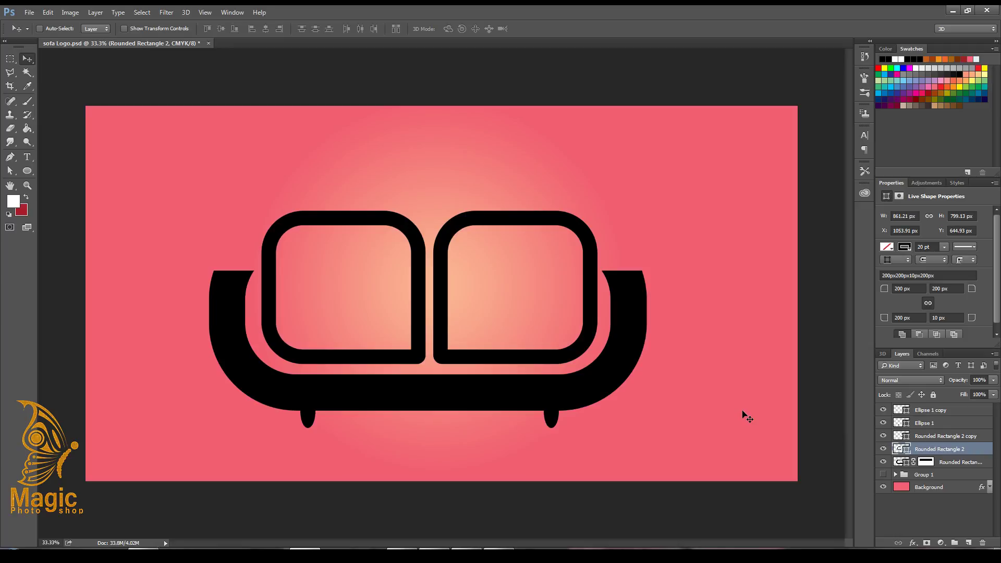
key(Left)
key(Left)
key(Left)
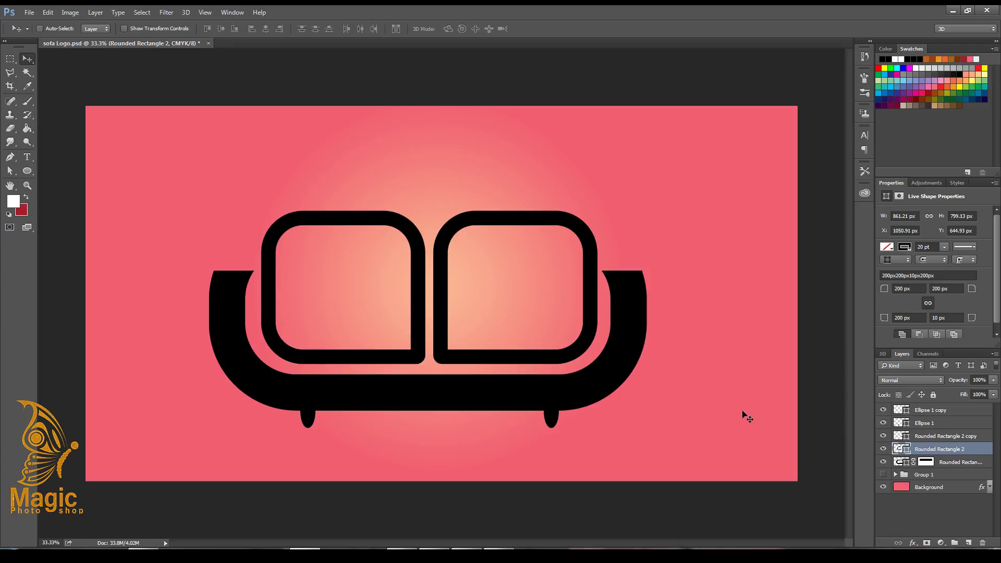
click(926, 410)
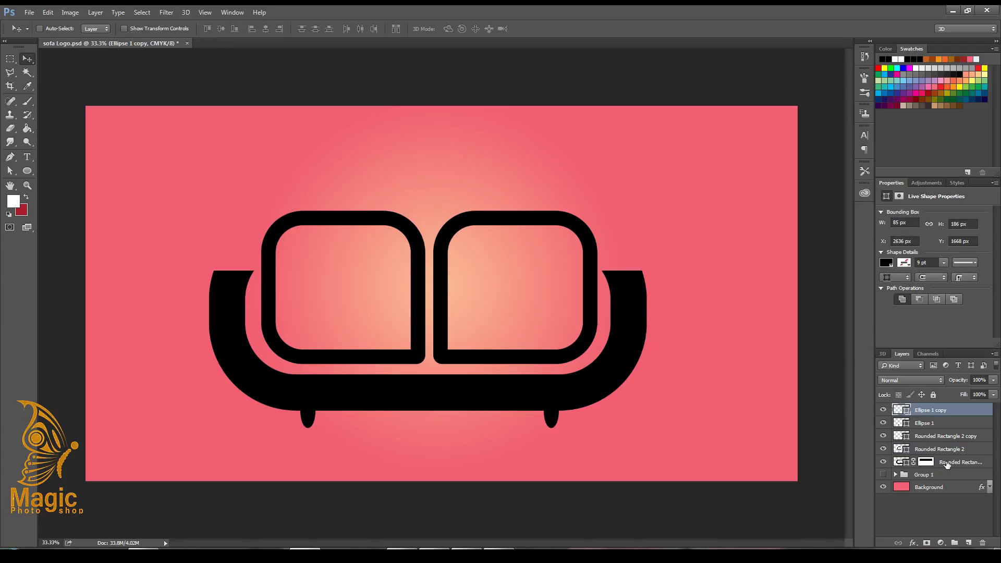
shift+click(948, 463)
Group the sofa layers into Group 2 and toggle group visibility to check it.
click(953, 543)
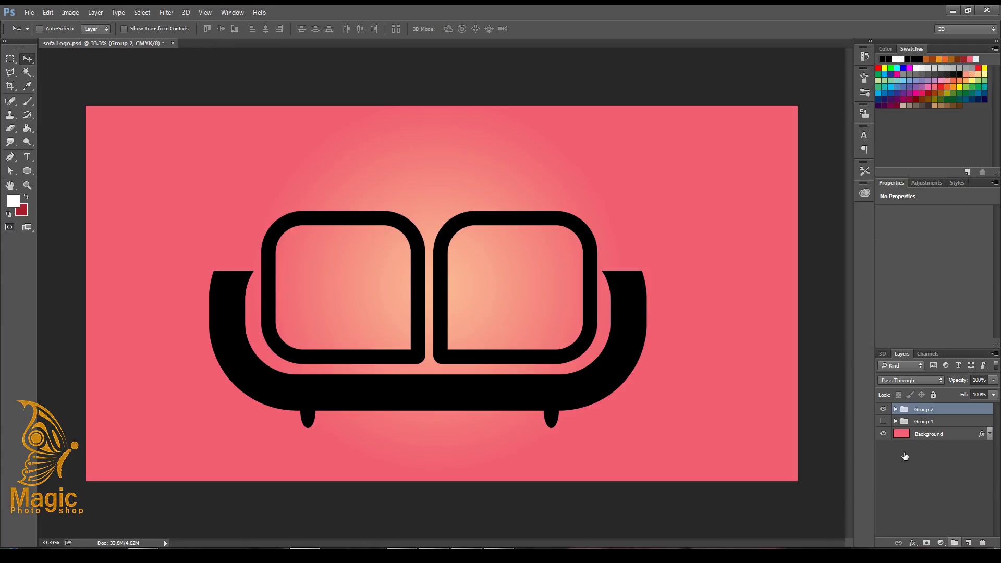
click(883, 410)
click(883, 421)
click(896, 410)
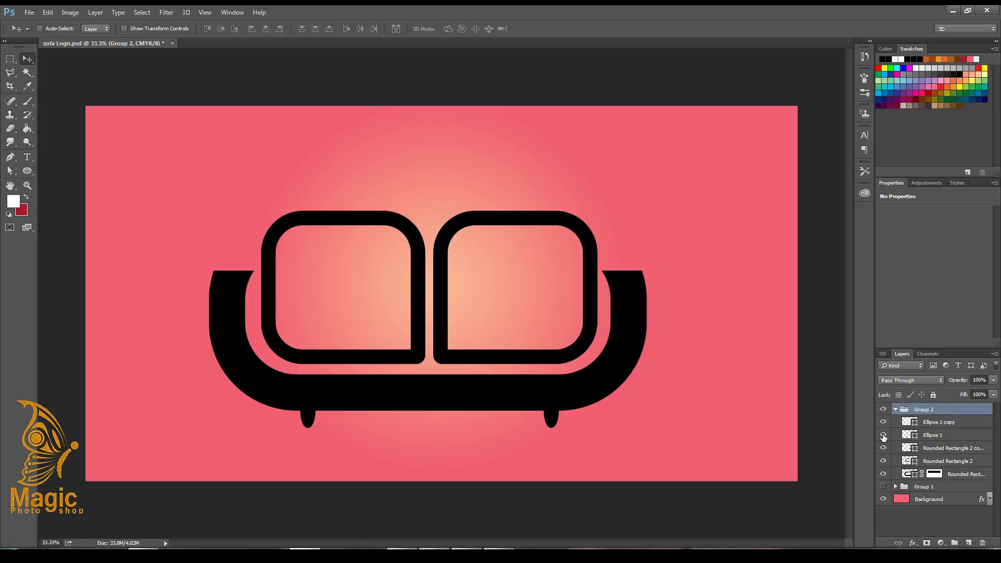
Fill the right cushion, Rounded Rectangle 2 copy, solid black.
click(916, 449)
click(28, 170)
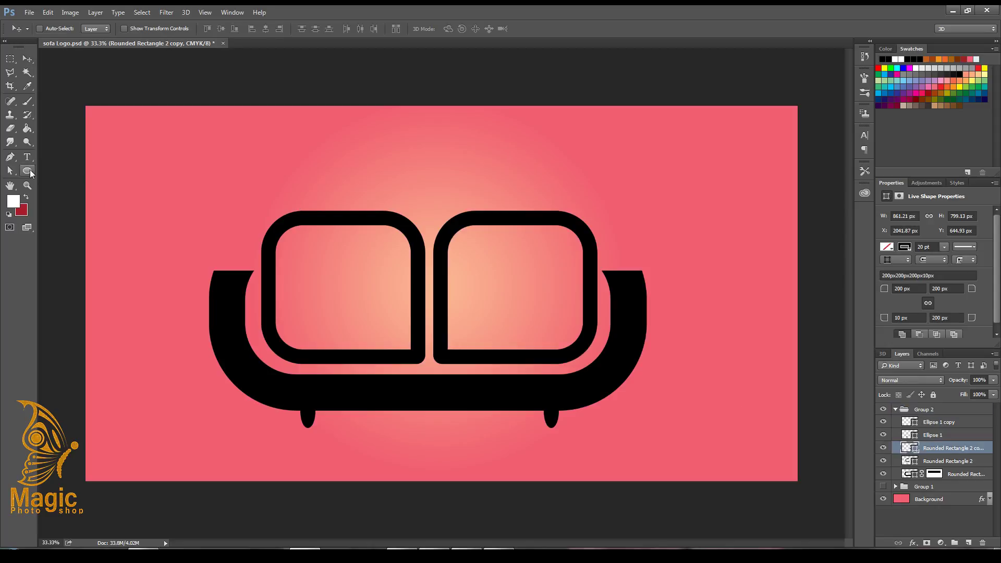
click(95, 29)
click(51, 83)
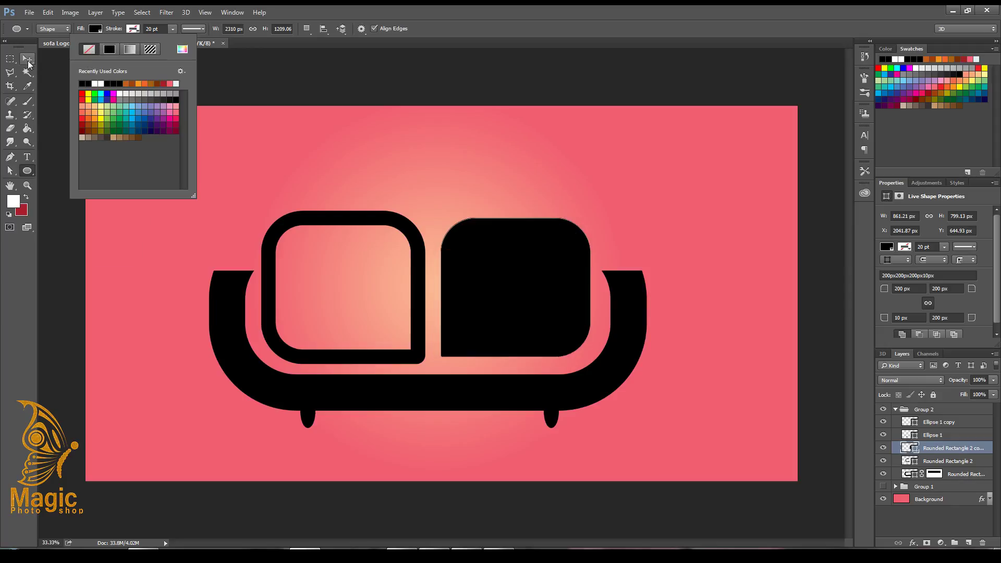
click(27, 58)
Fill the left cushion solid black and reapply the black fill to the right cushion.
click(939, 461)
click(27, 171)
click(95, 29)
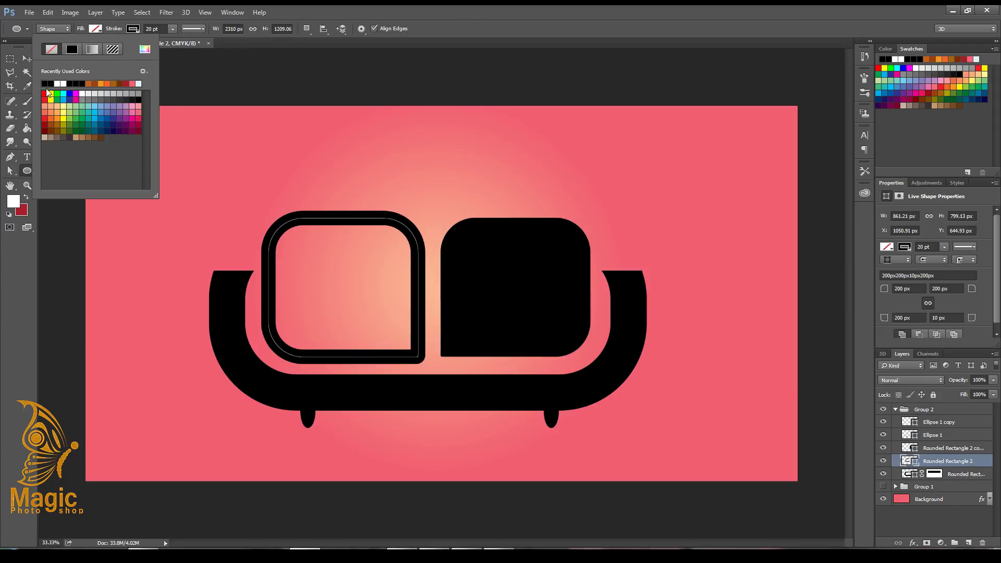
click(51, 48)
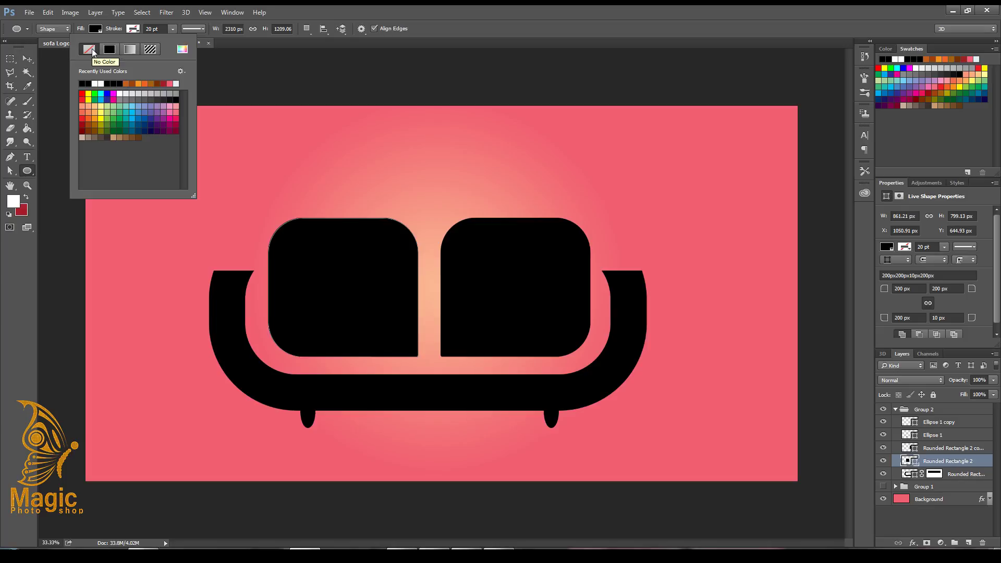
click(112, 83)
key(Return)
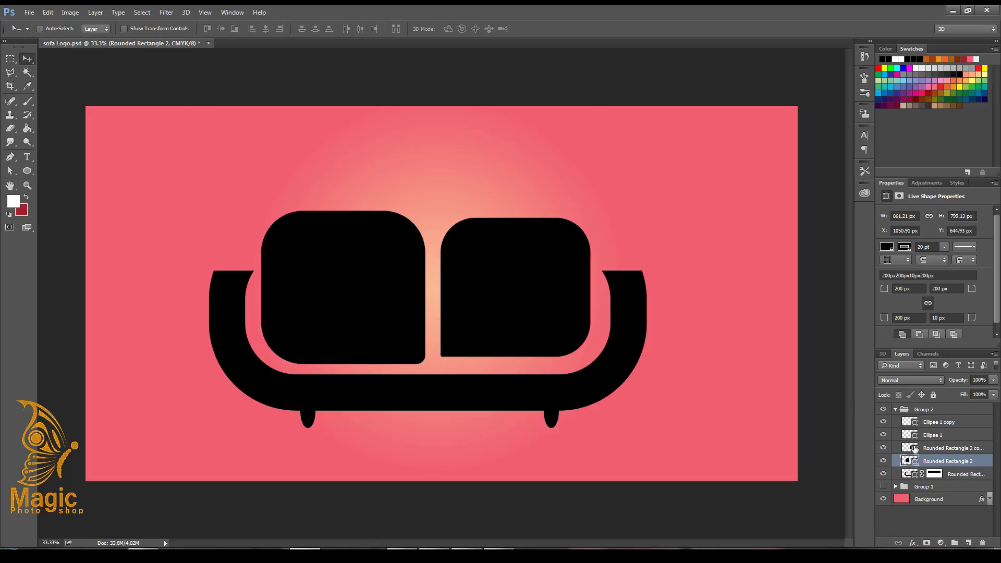
click(938, 448)
click(95, 29)
click(110, 49)
key(v)
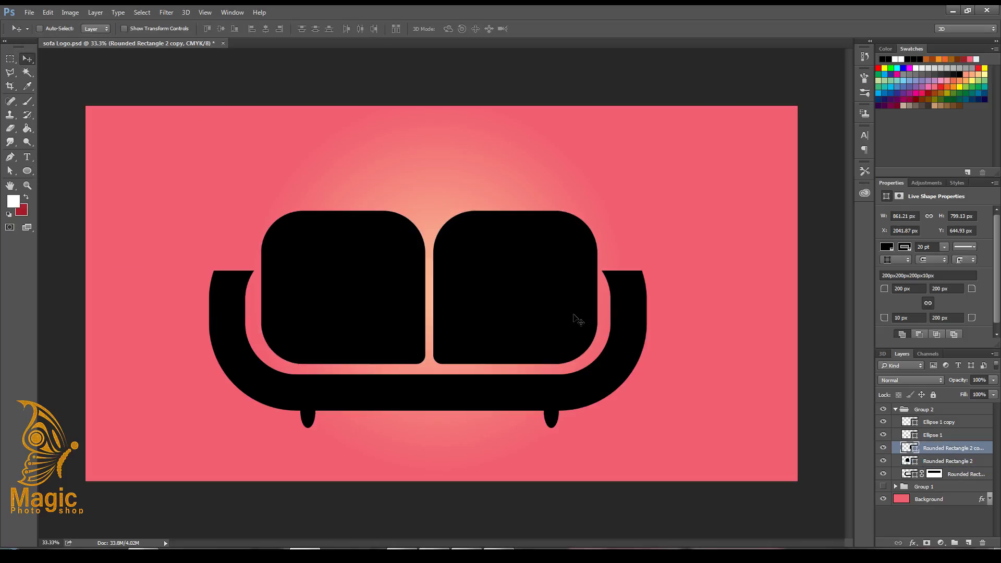
Duplicate Group 2 and convert the copy to a smart object.
click(895, 409)
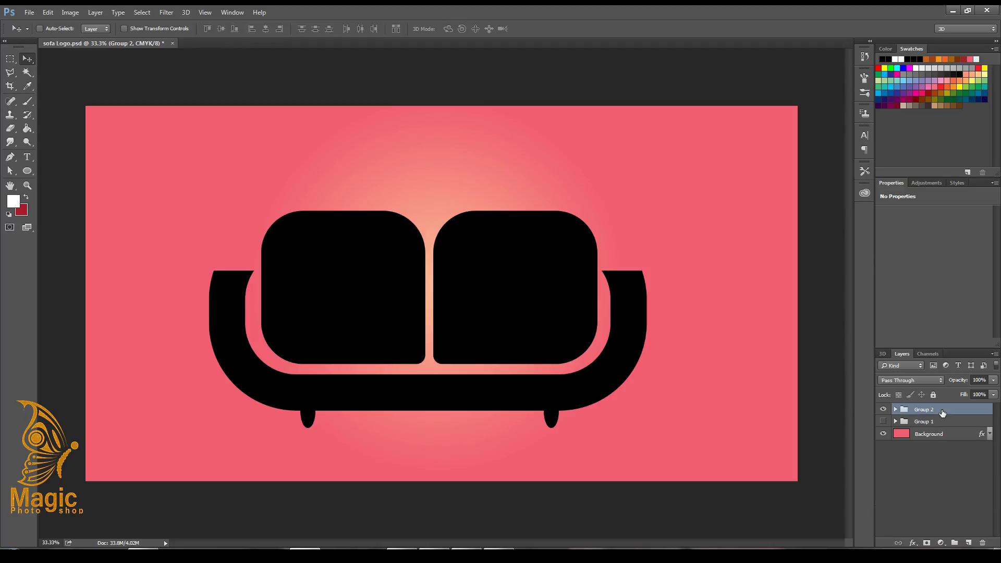
right_click(926, 410)
click(903, 99)
key(Return)
right_click(928, 410)
click(897, 181)
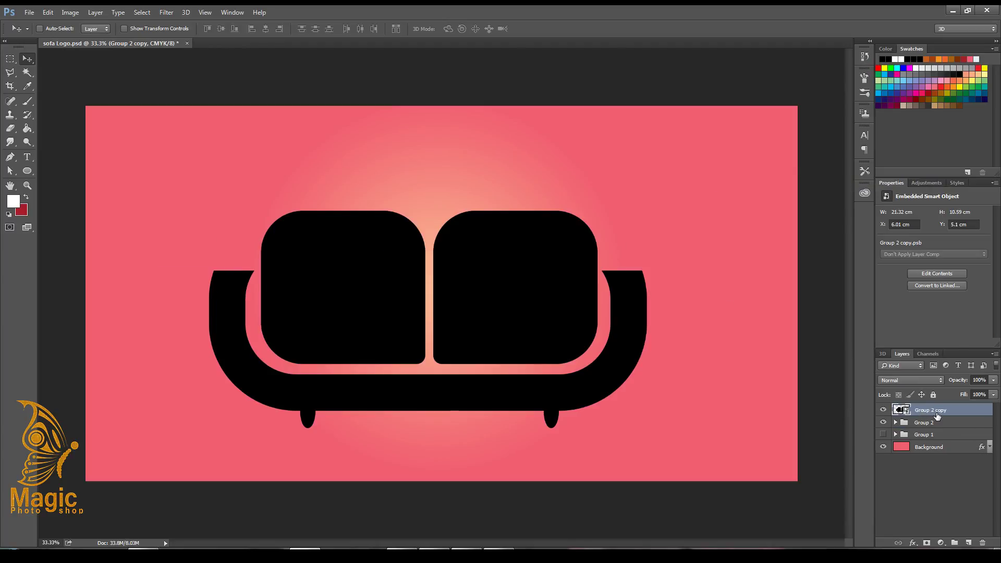
Hide Group 2, show the diamond frame group, and give the sofa copy a dark red Color Overlay.
click(883, 410)
click(884, 422)
click(884, 410)
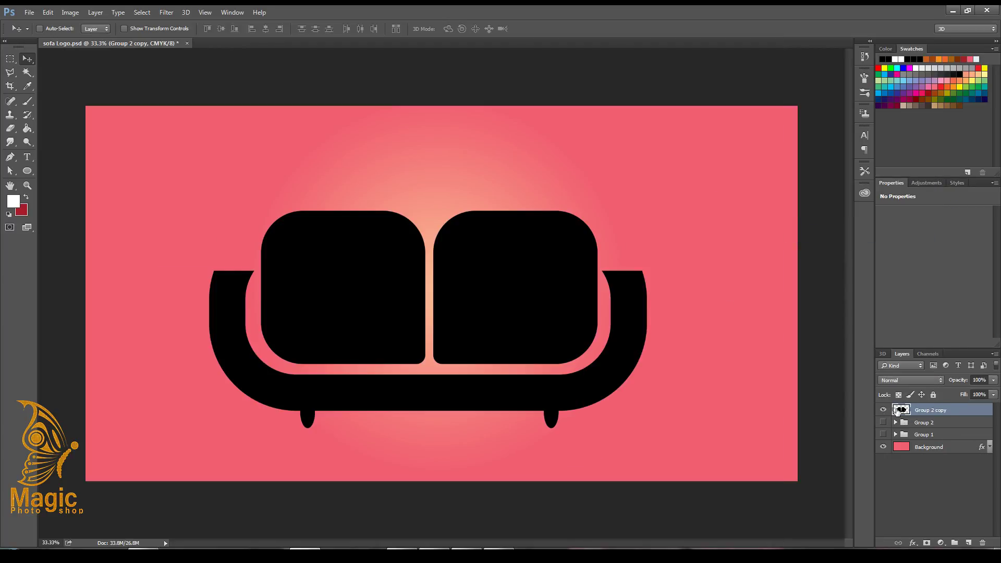
click(883, 434)
right_click(928, 412)
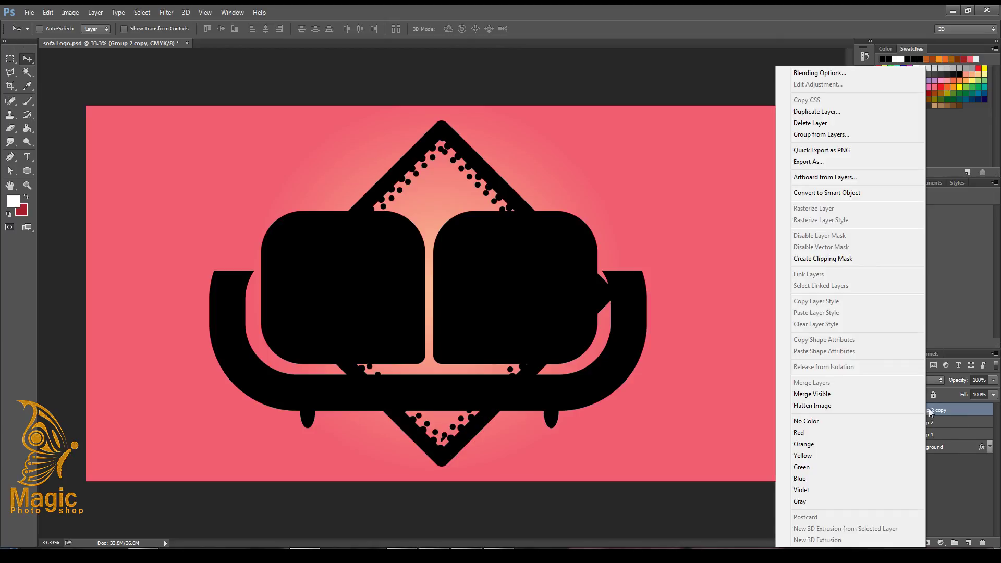
click(813, 74)
click(949, 296)
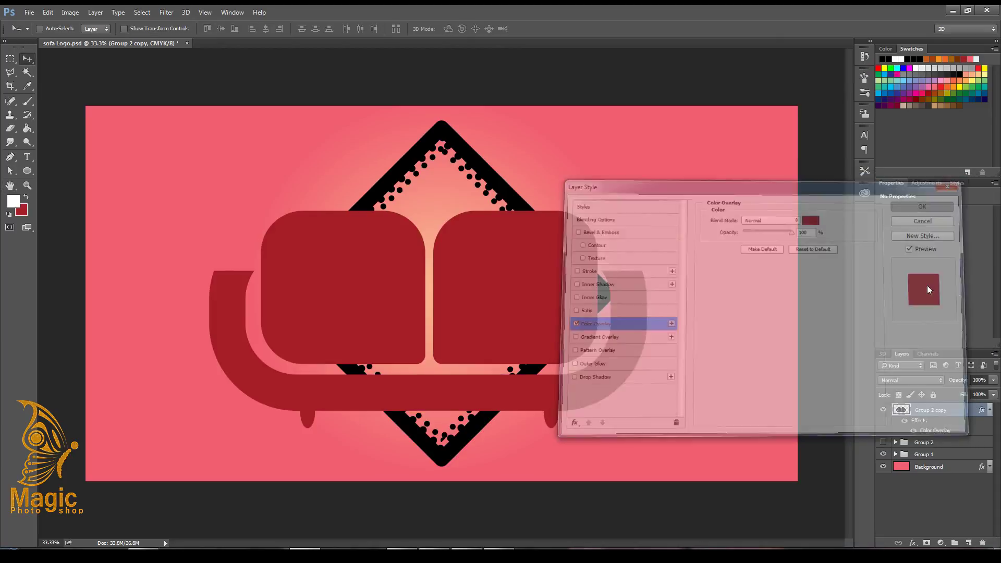
click(968, 545)
Magic Wand-select both sofa cushions and set the foreground colour to #f7941d.
key(w)
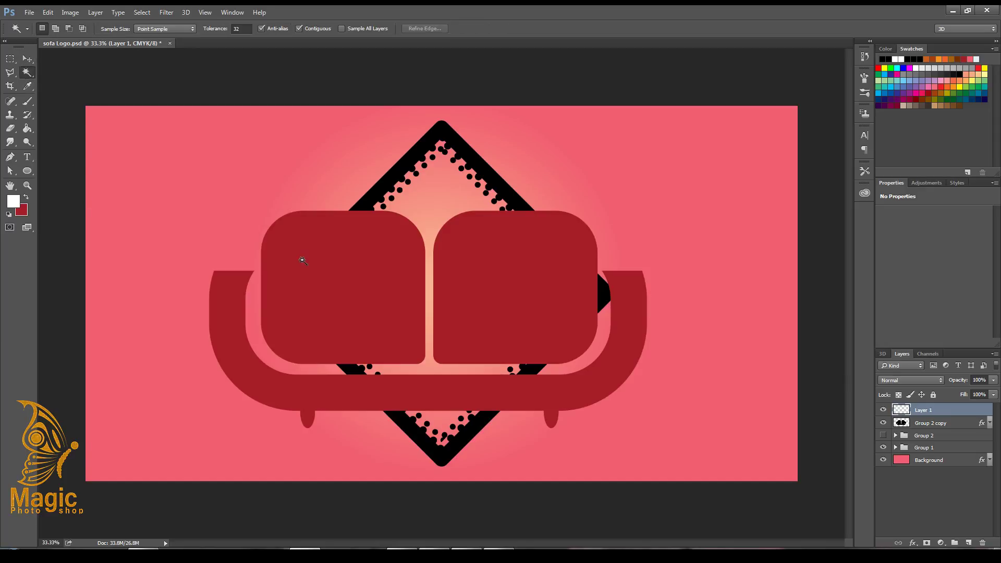
click(313, 282)
key(alt+bracketleft)
click(372, 297)
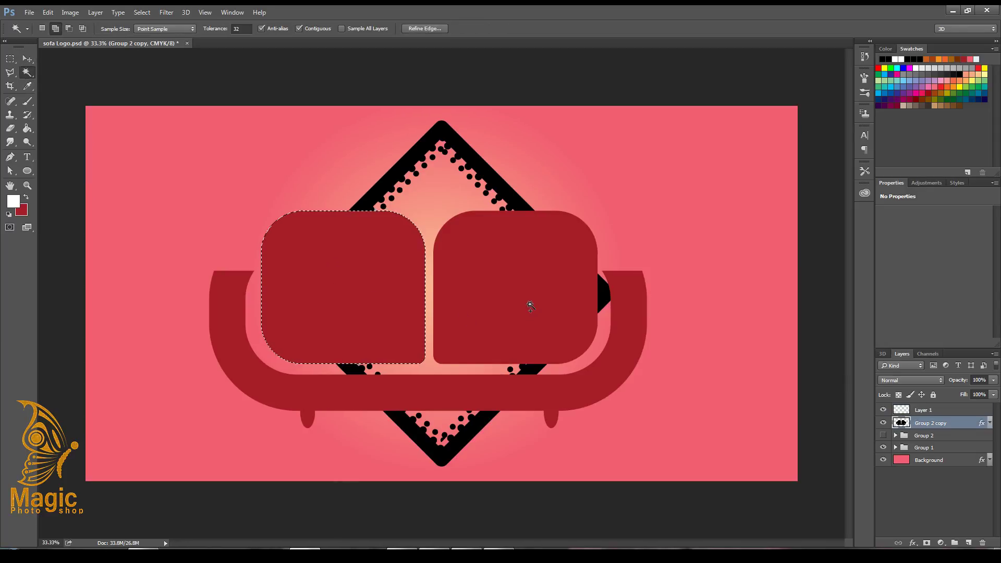
shift+click(531, 302)
click(17, 202)
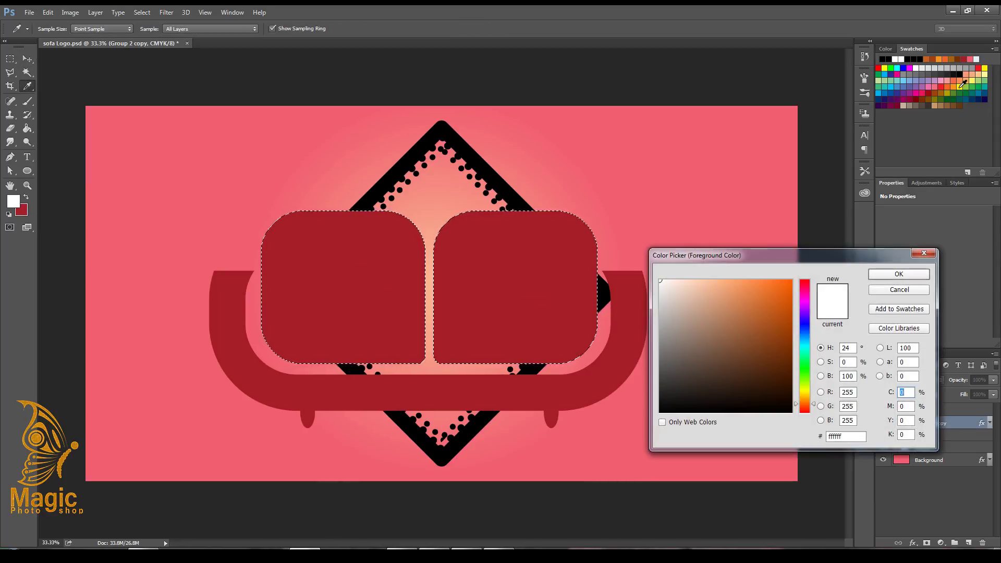
text(f7941d)
key(Return)
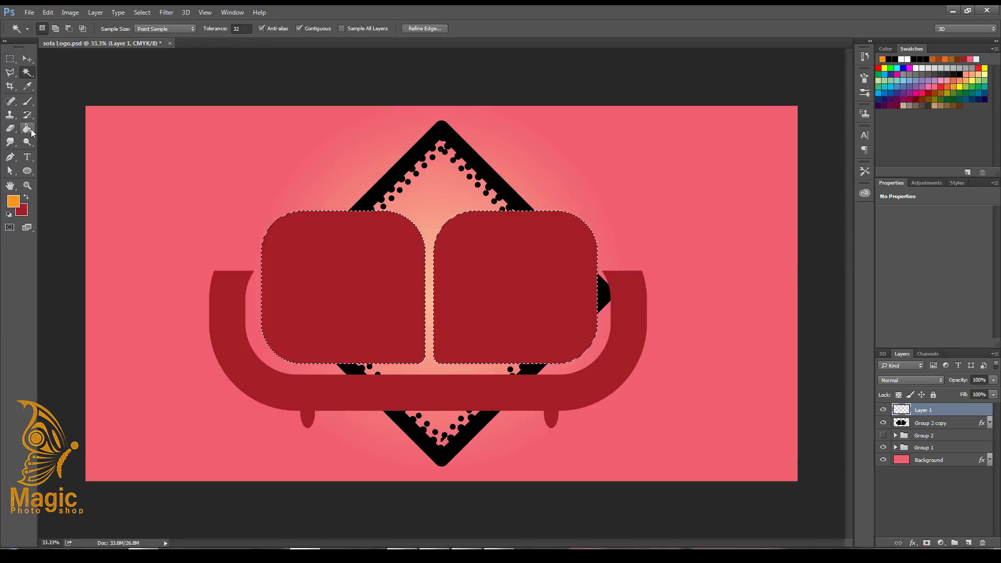
Fill both cushions with a brown shade using the Paint Bucket, then deselect.
key(g)
click(356, 300)
click(13, 202)
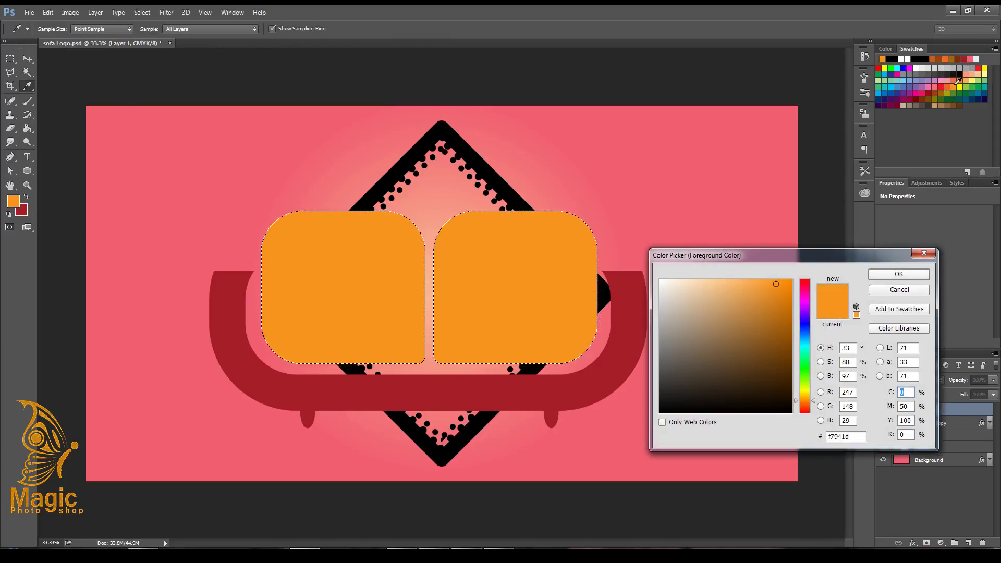
click(781, 332)
click(901, 271)
click(516, 291)
click(368, 286)
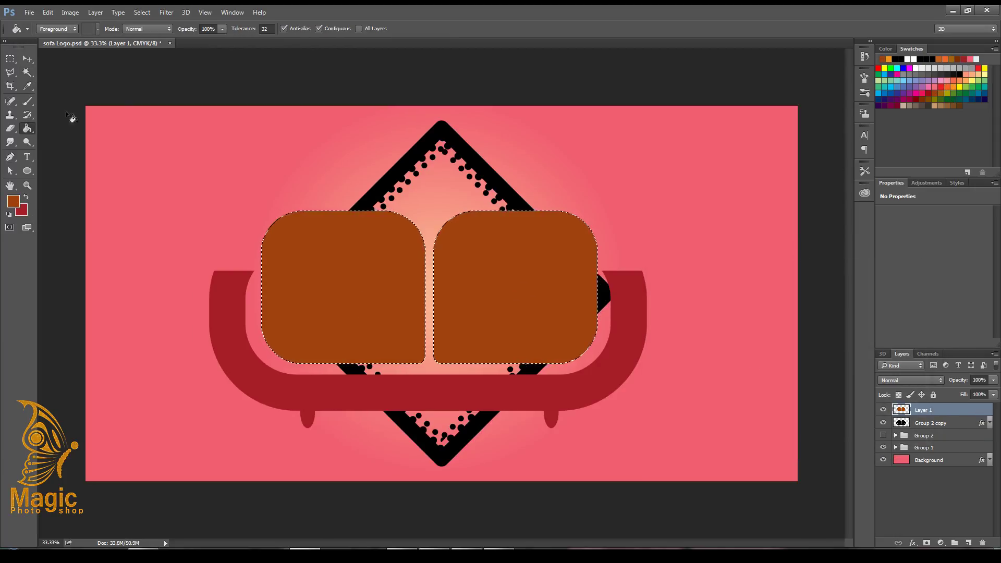
key(ctrl+d)
Merge the cushion layer into the sofa and rasterize the sofa copy's red layer style.
key(m)
key(ctrl+e)
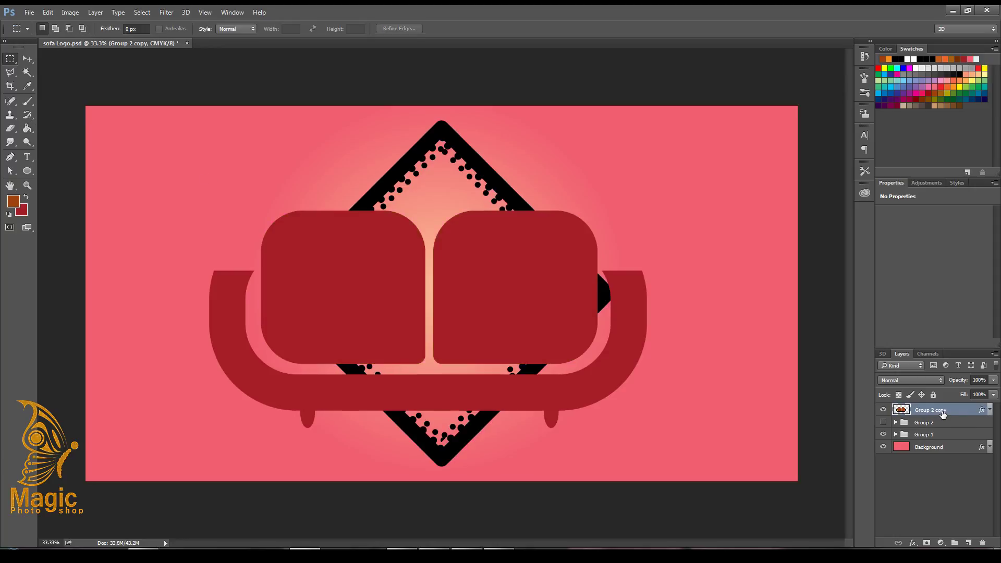
right_click(962, 531)
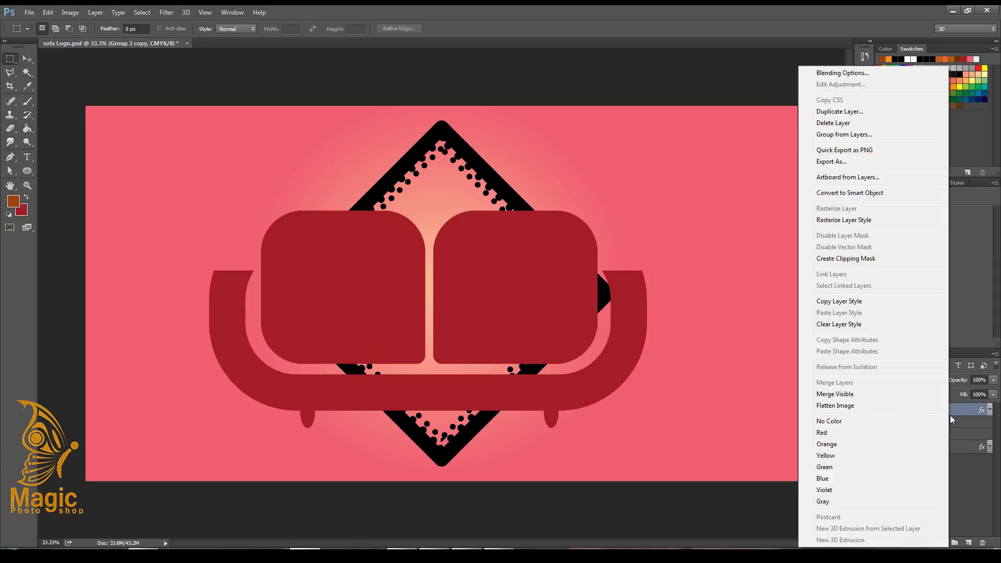
key(Escape)
click(969, 543)
Select and fill the other sofa's cushions brown, then merge them into its layer.
key(w)
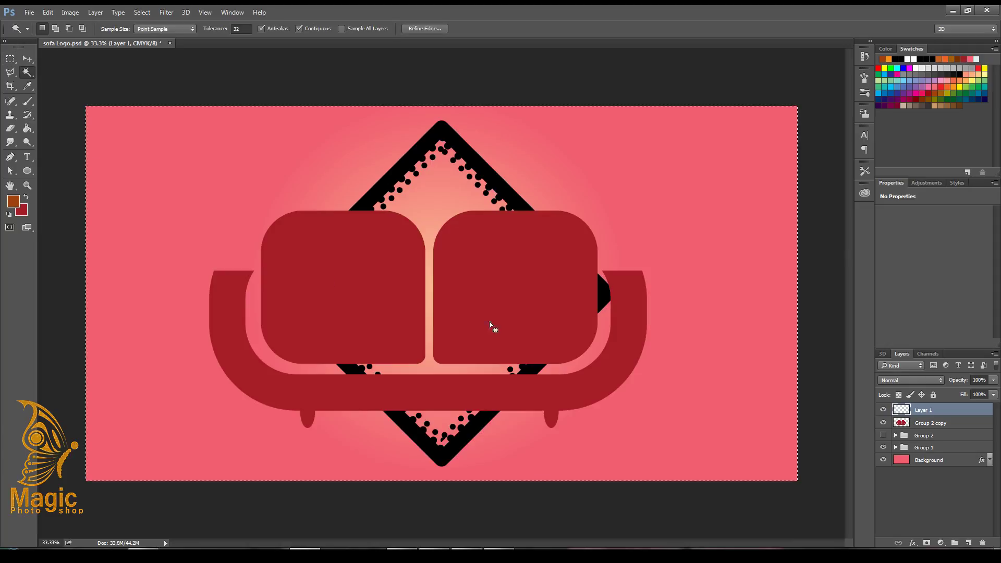
key(alt+bracketleft)
click(344, 287)
shift+click(521, 306)
key(alt+bracketright)
key(m)
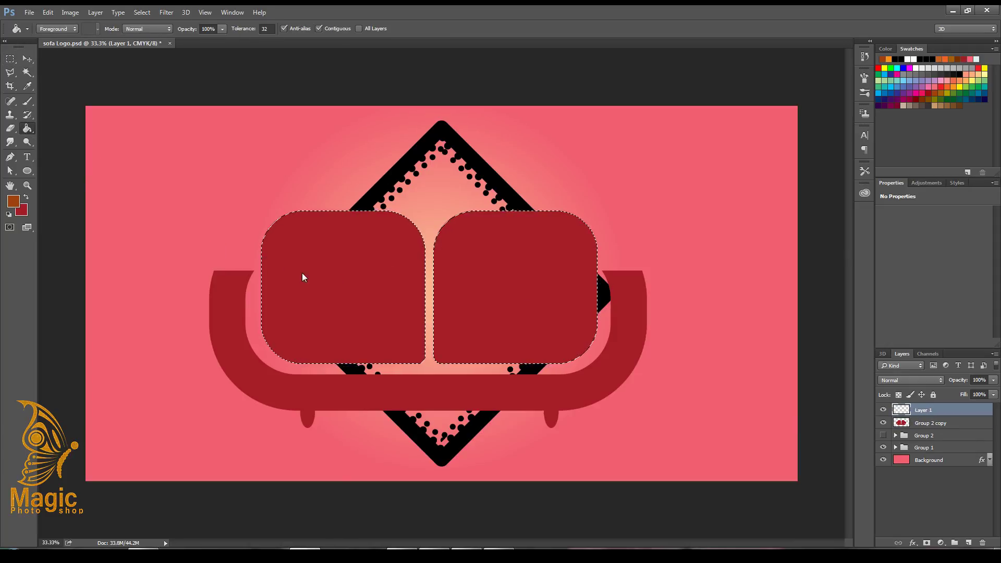
key(alt+BackSpace)
key(ctrl+d)
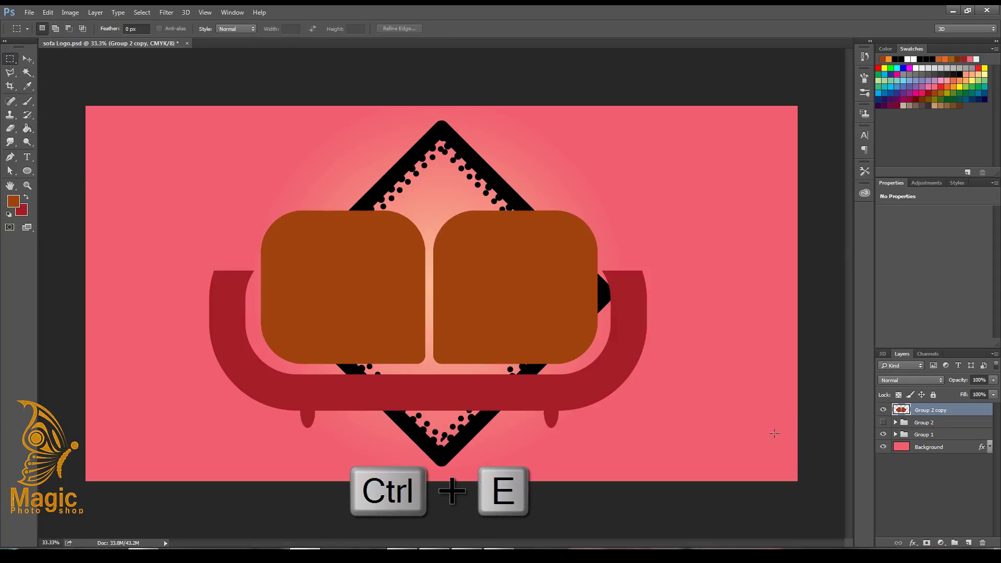
key(ctrl+e)
Duplicate the sofa layer and begin Free Transform on the new copy.
right_click(918, 410)
click(833, 111)
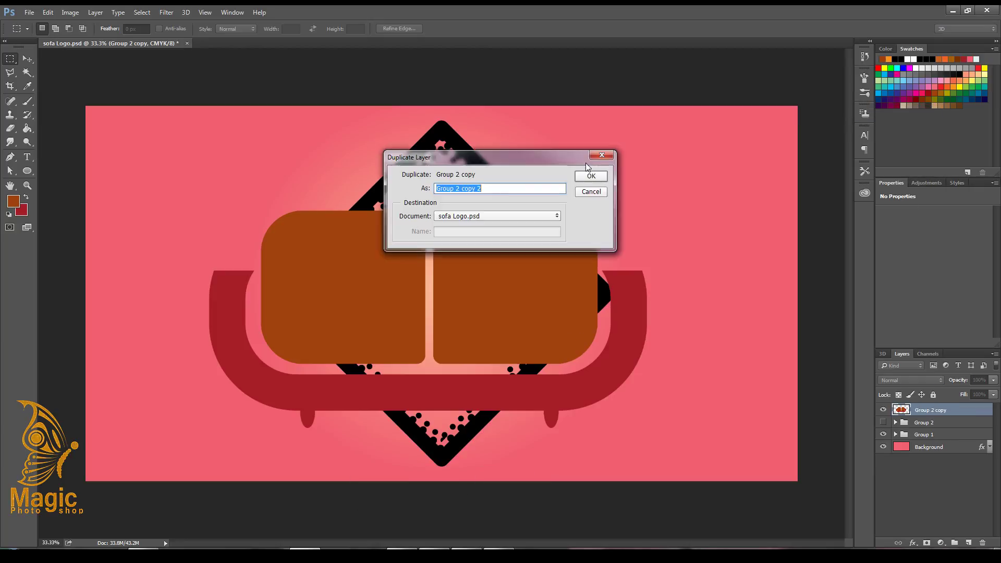
key(Return)
right_click(508, 277)
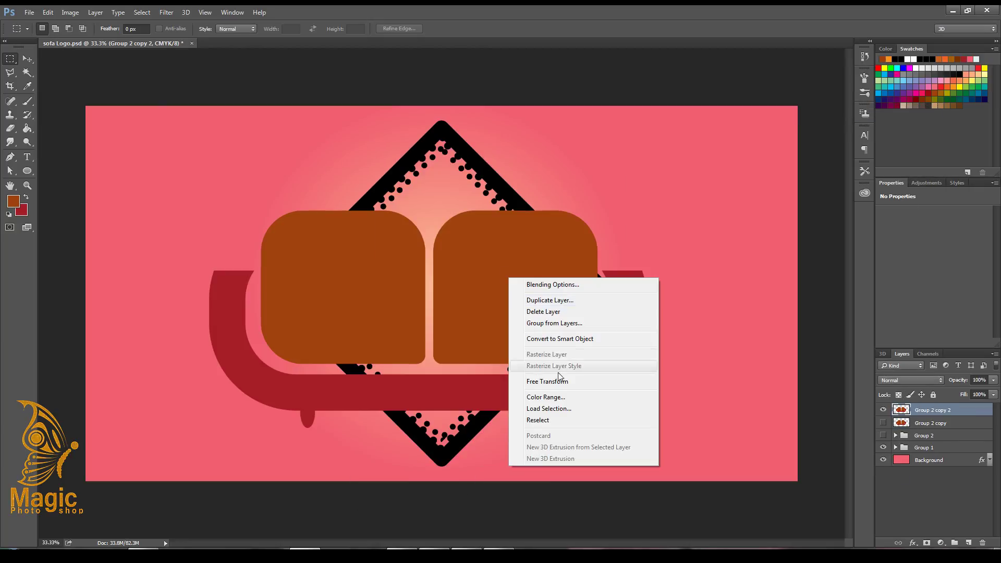
click(562, 384)
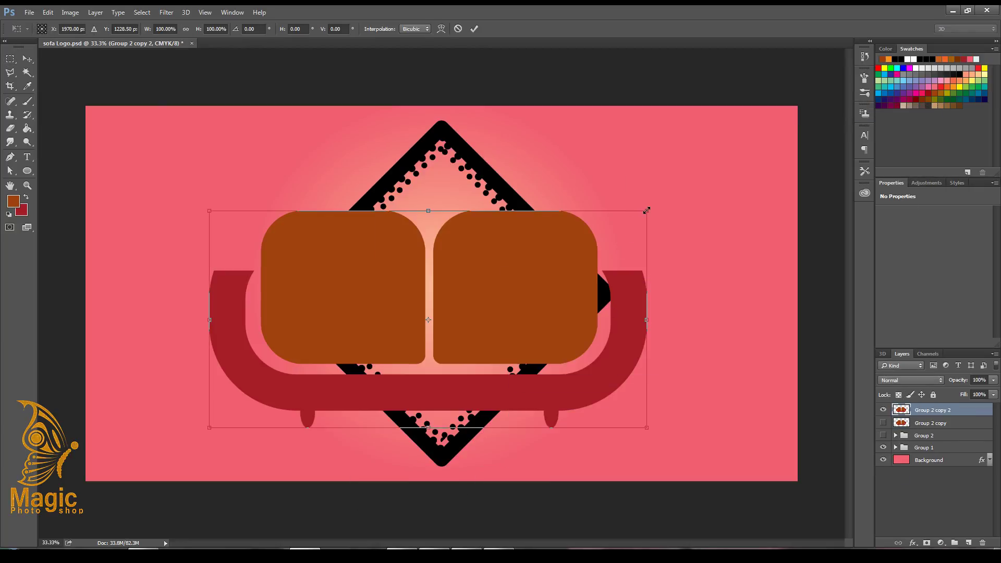
Scale the sofa copy down with corner drags and position it inside the diamond.
drag(646, 211, 514, 280)
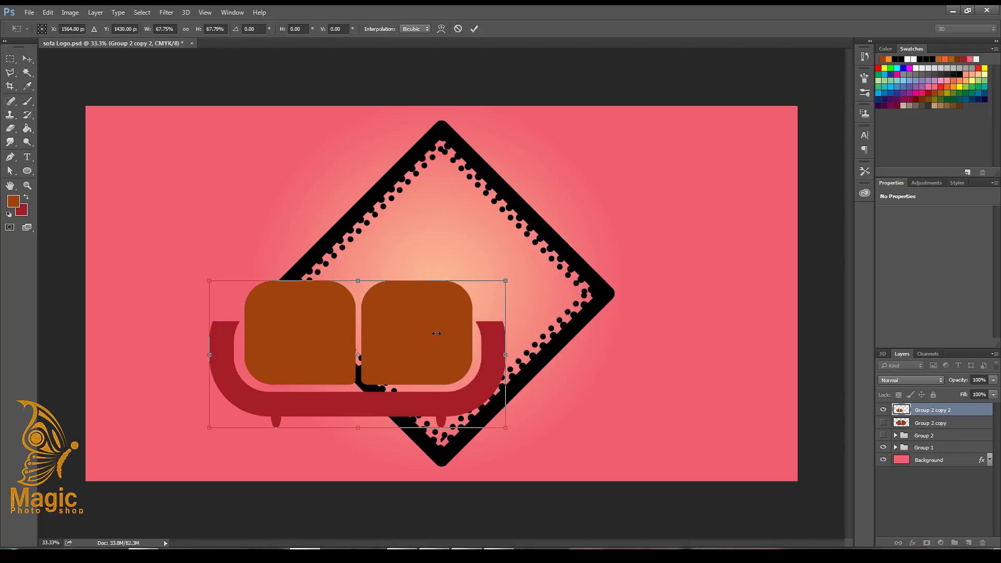
mouse_move(462, 323)
mouse_down()
mouse_move(514, 271)
mouse_move(563, 248)
mouse_up()
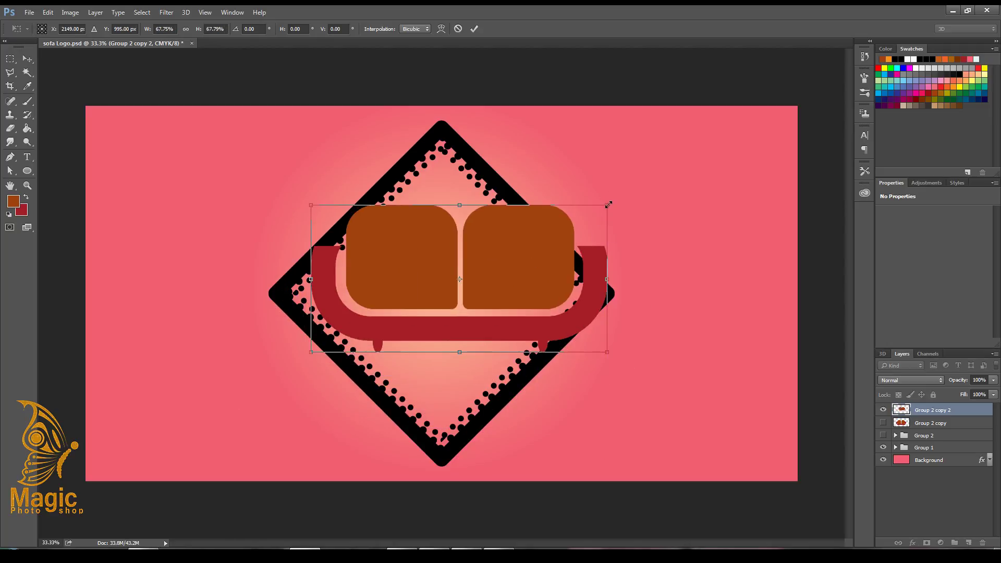
drag(608, 205, 509, 237)
drag(459, 290, 462, 289)
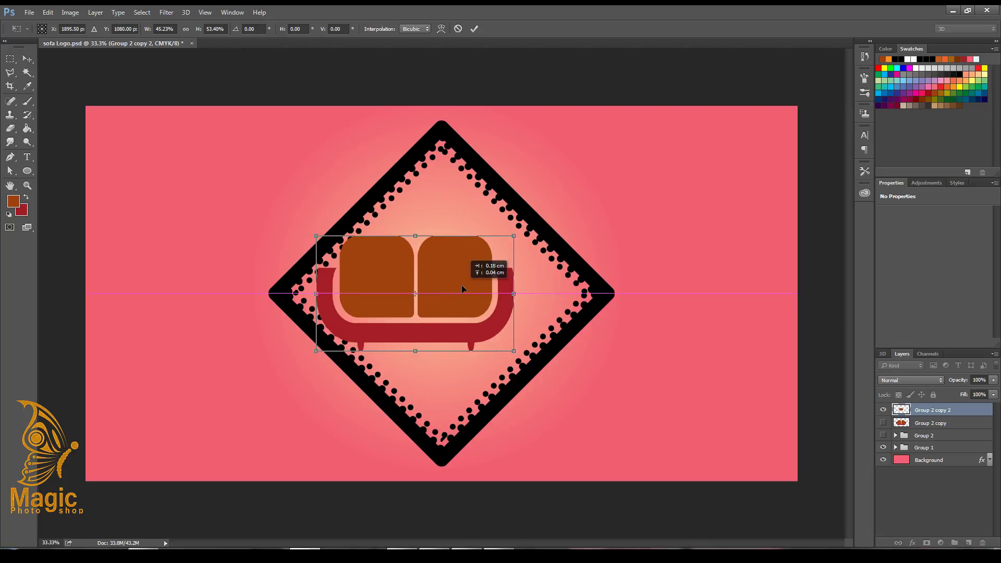
key(shift+Left)
key(shift+Left)
key(shift+Left)
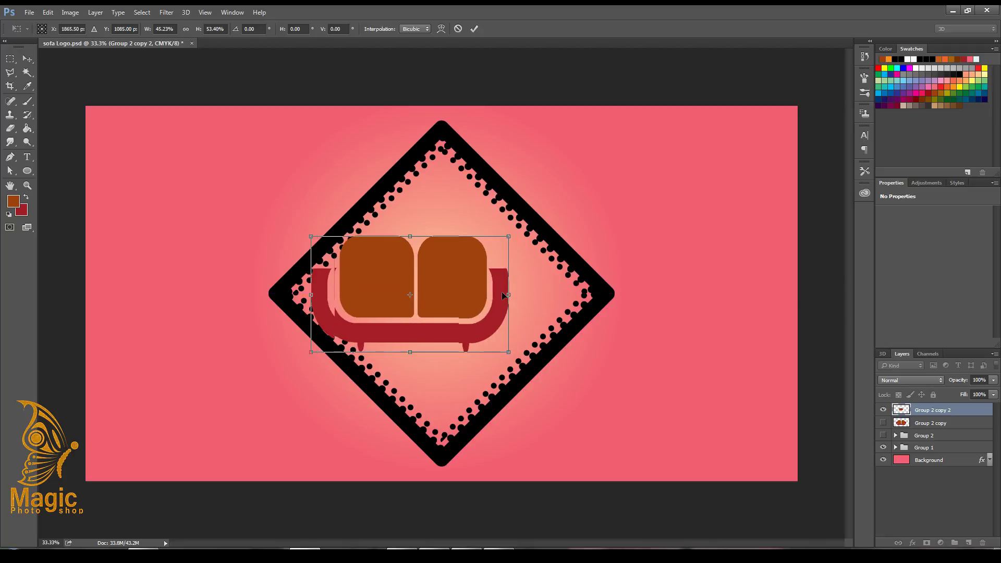
key(Down)
key(Down)
key(Down)
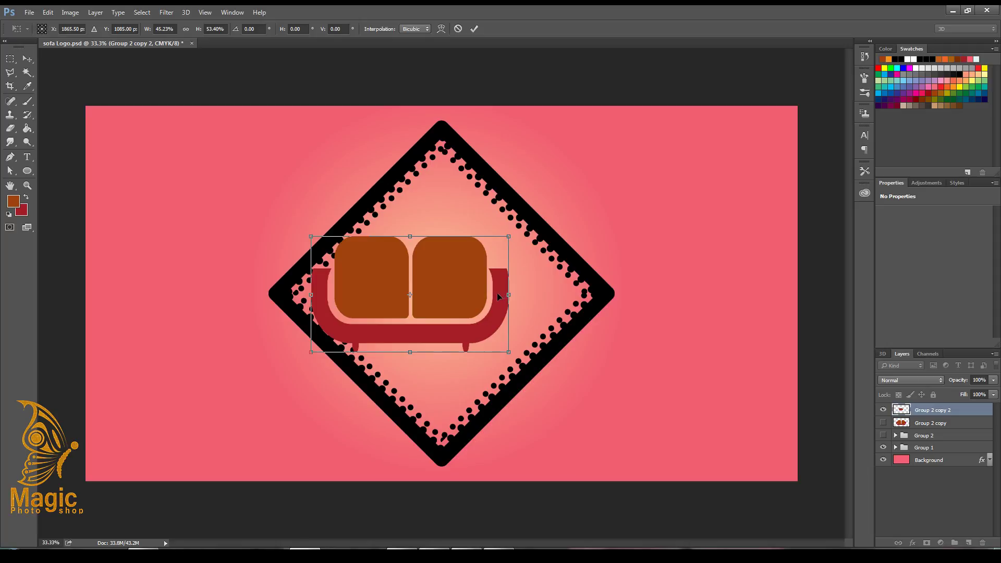
mouse_move(503, 239)
mouse_down()
mouse_move(477, 254)
mouse_move(474, 294)
mouse_move(485, 295)
mouse_up()
Apply the transform and move the sofa up onto the diamond's centre line.
click(33, 60)
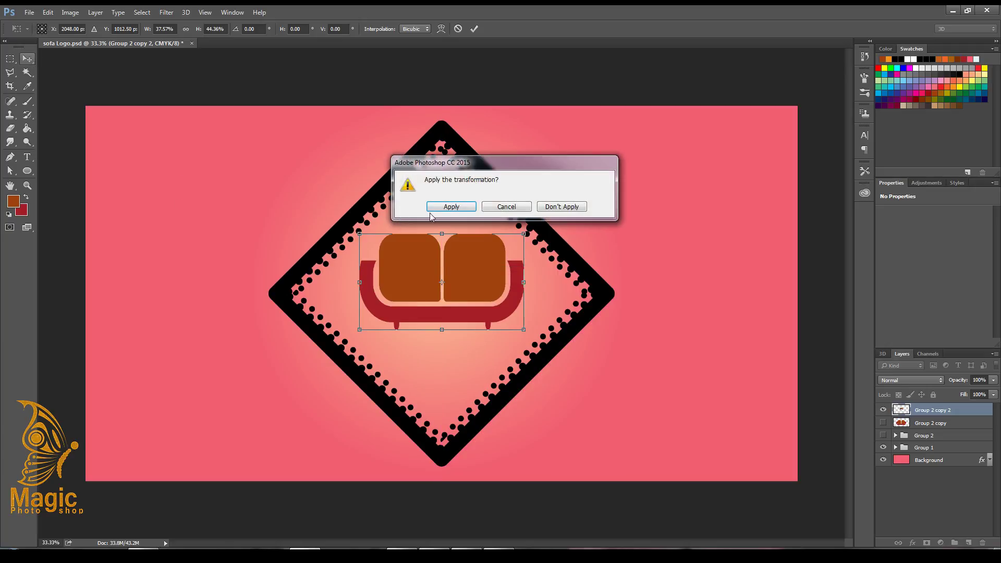
click(434, 208)
drag(443, 276, 441, 264)
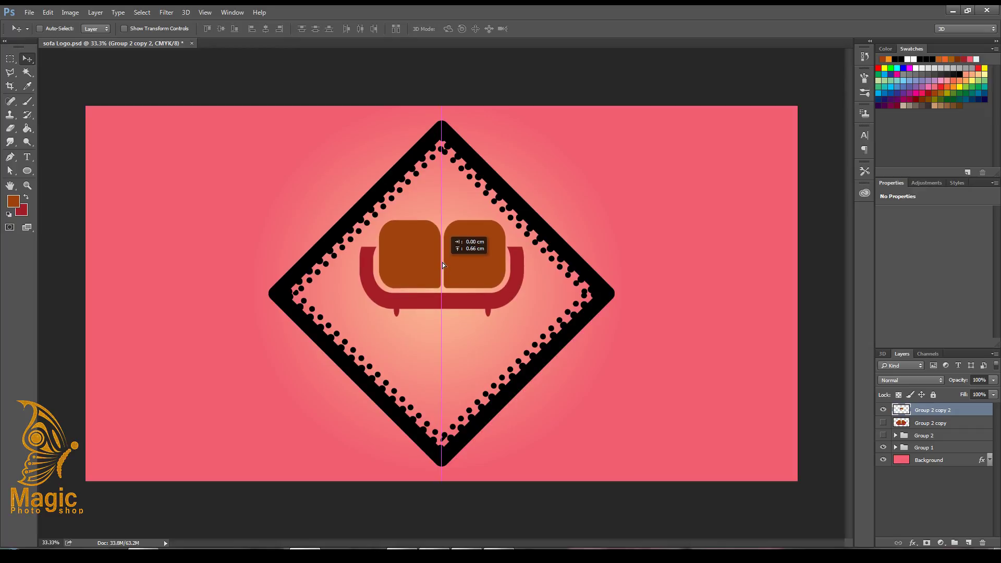
drag(441, 264, 442, 262)
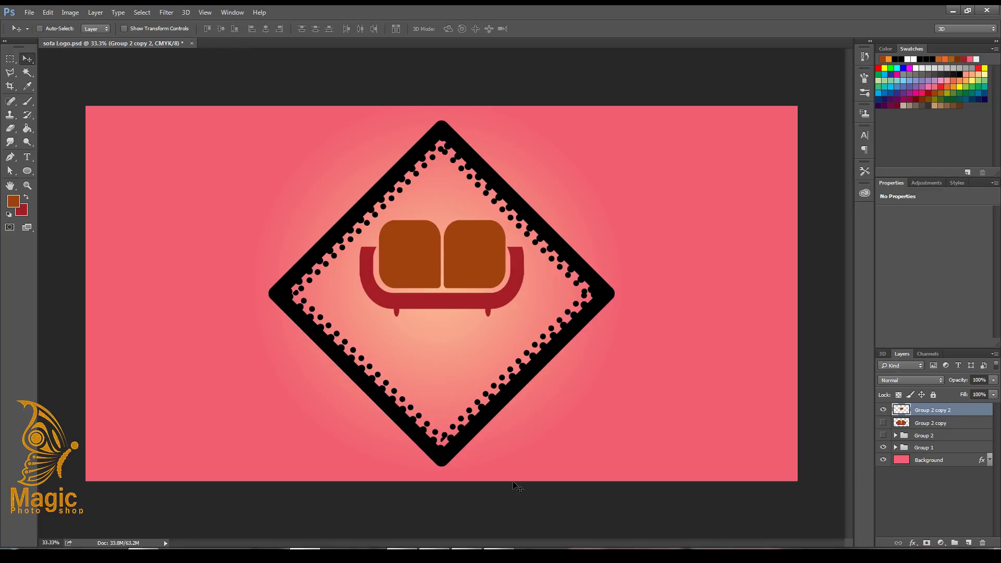
key(alt+Tab)
Paste 'Sofa House' from the notes as new text in the diamond's lower half.
drag(374, 258, 298, 258)
right_click(317, 257)
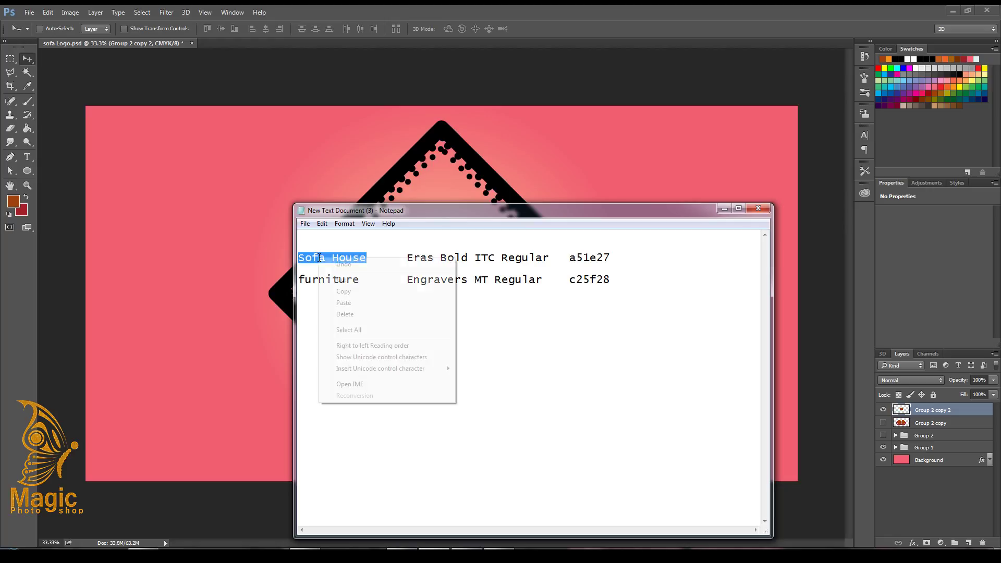
click(342, 291)
click(421, 547)
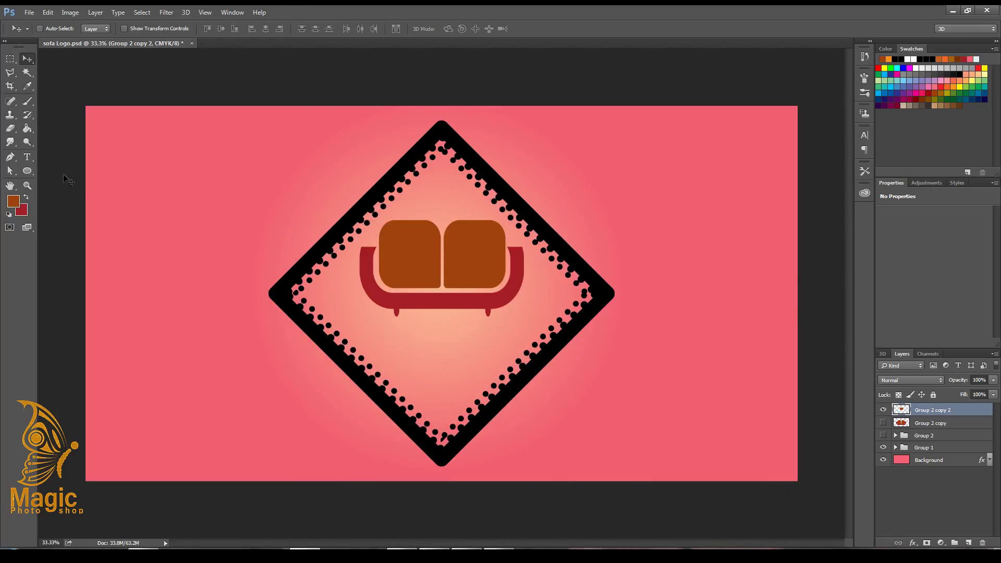
click(31, 158)
click(27, 197)
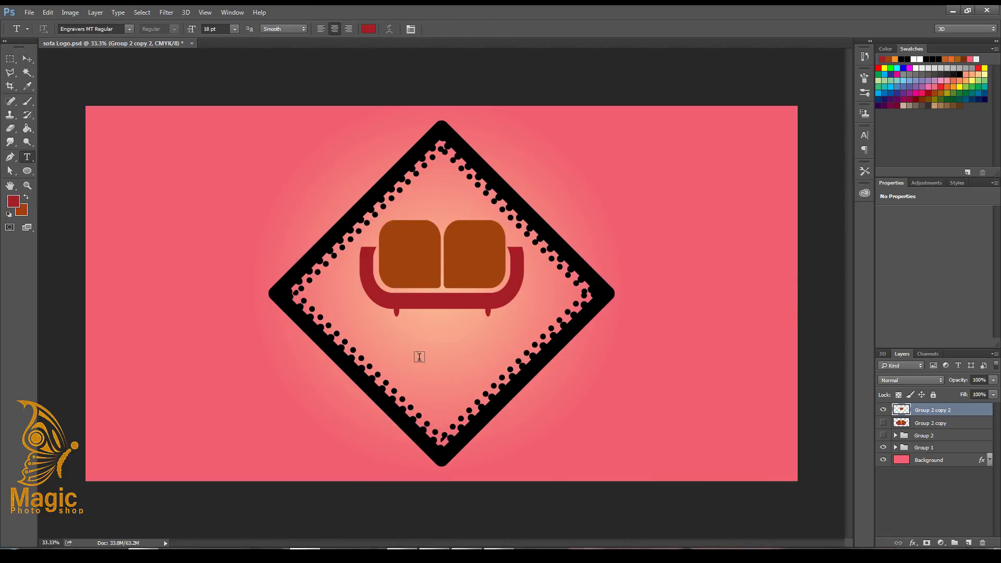
click(429, 362)
key(ctrl+v)
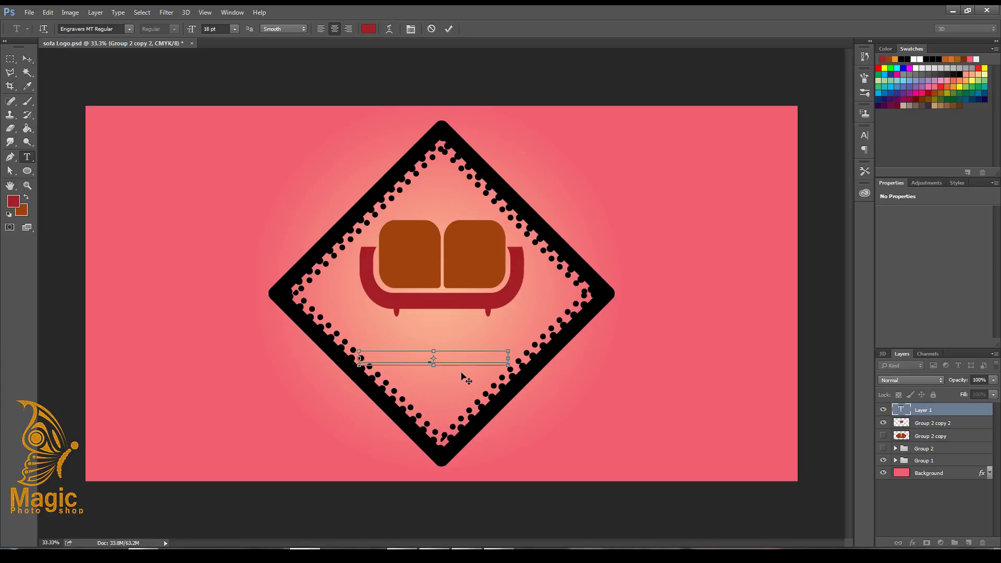
Set the text's tracking to 0 and centre it beneath the sofa.
key(ctrl+a)
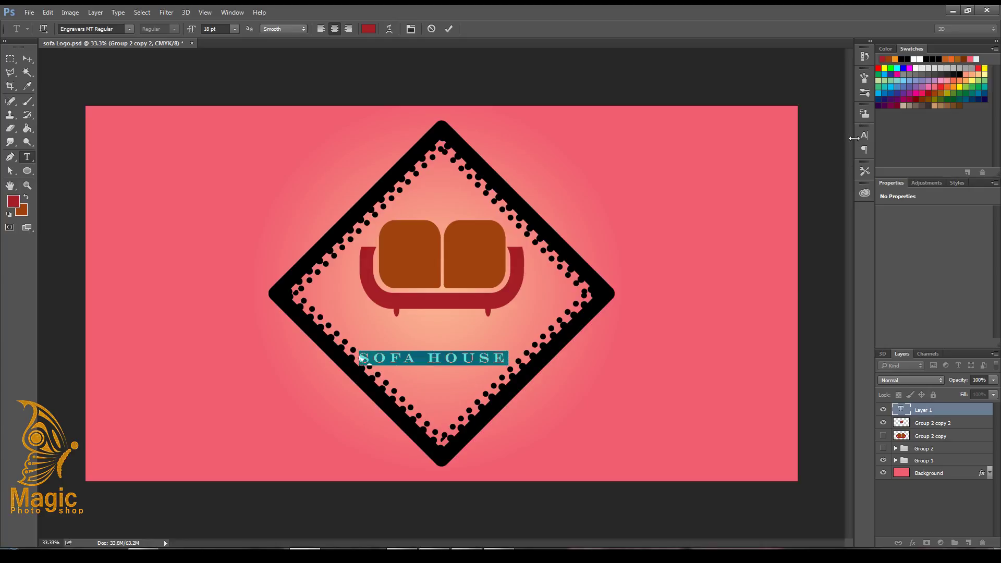
click(865, 136)
click(820, 168)
text(00)
key(Return)
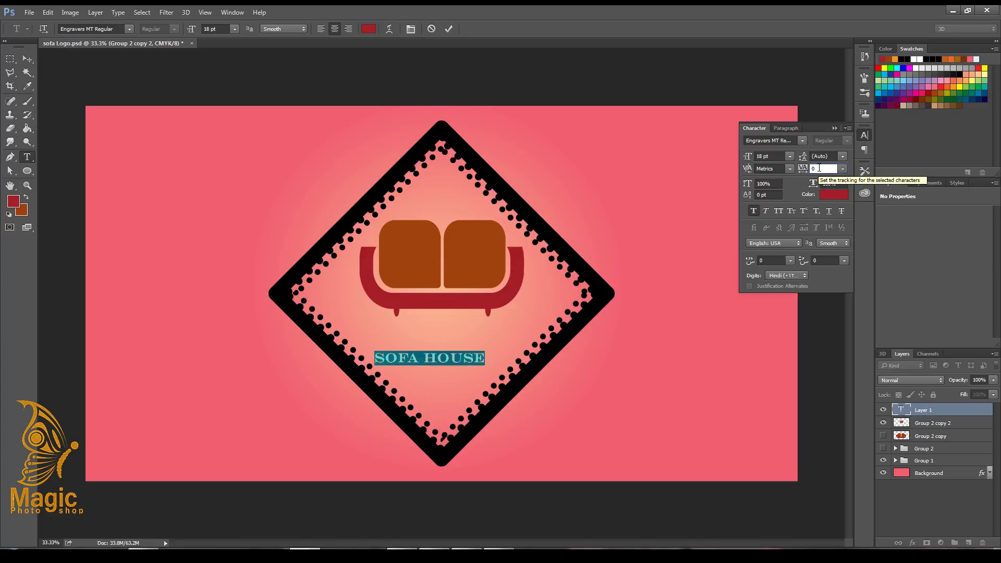
click(835, 128)
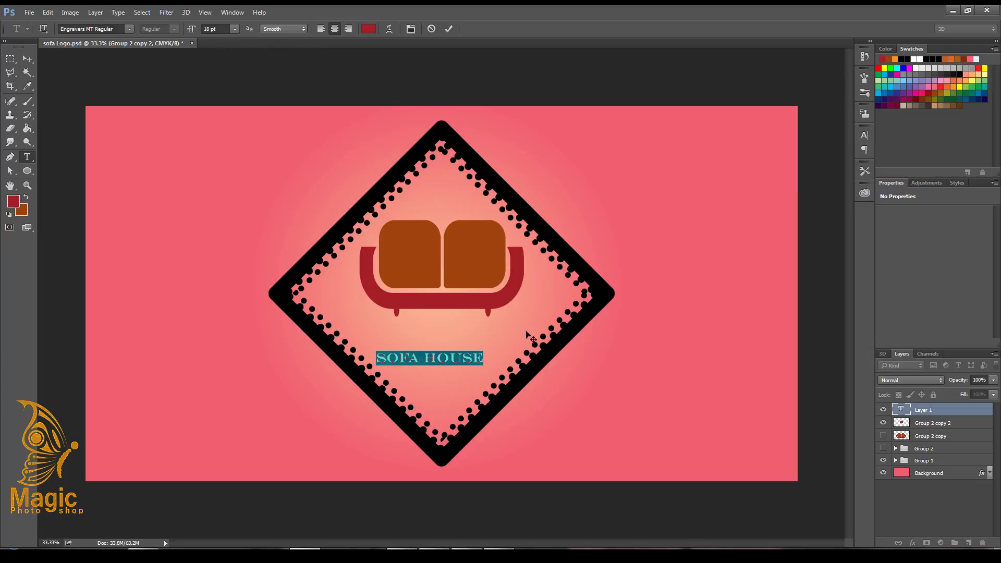
drag(423, 378, 436, 372)
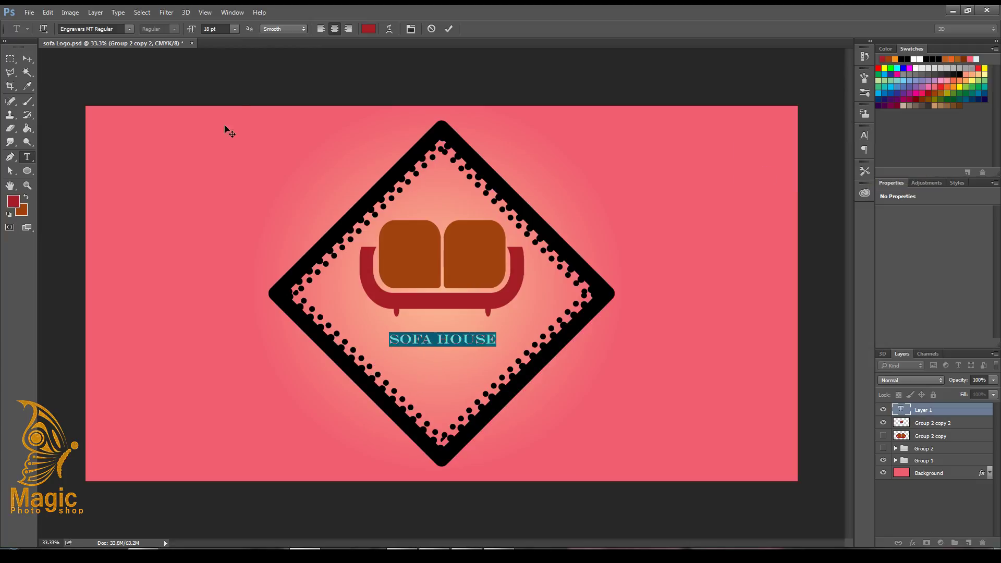
Size SOFA HOUSE to 24 pt, commit it and nudge it slightly upward.
click(235, 29)
click(242, 170)
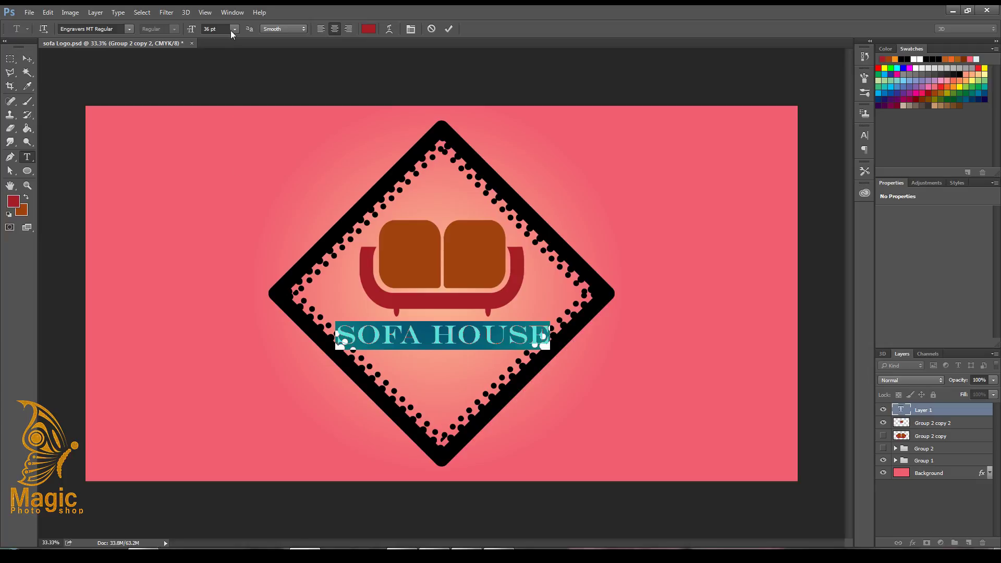
click(235, 29)
click(235, 161)
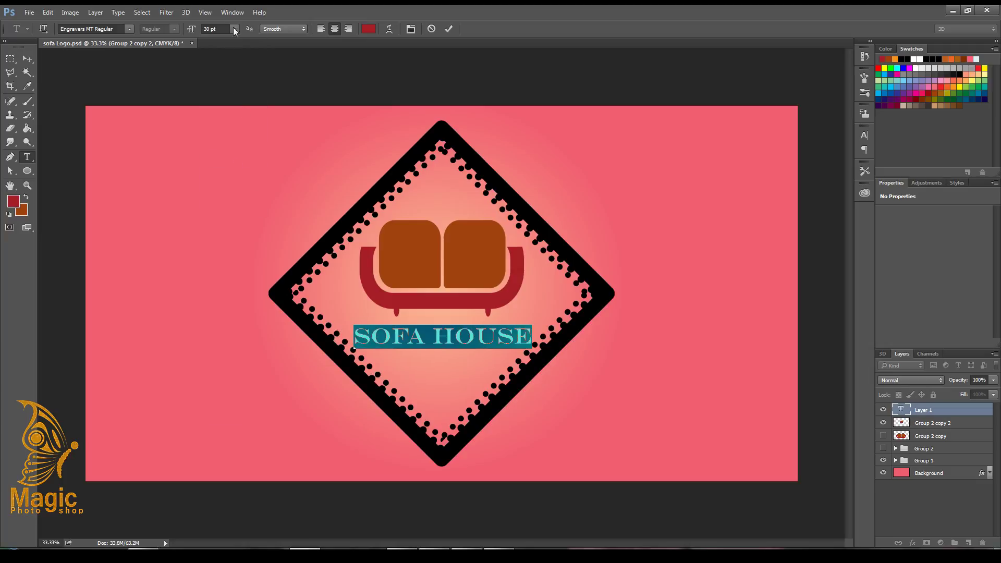
click(234, 29)
click(232, 152)
click(27, 58)
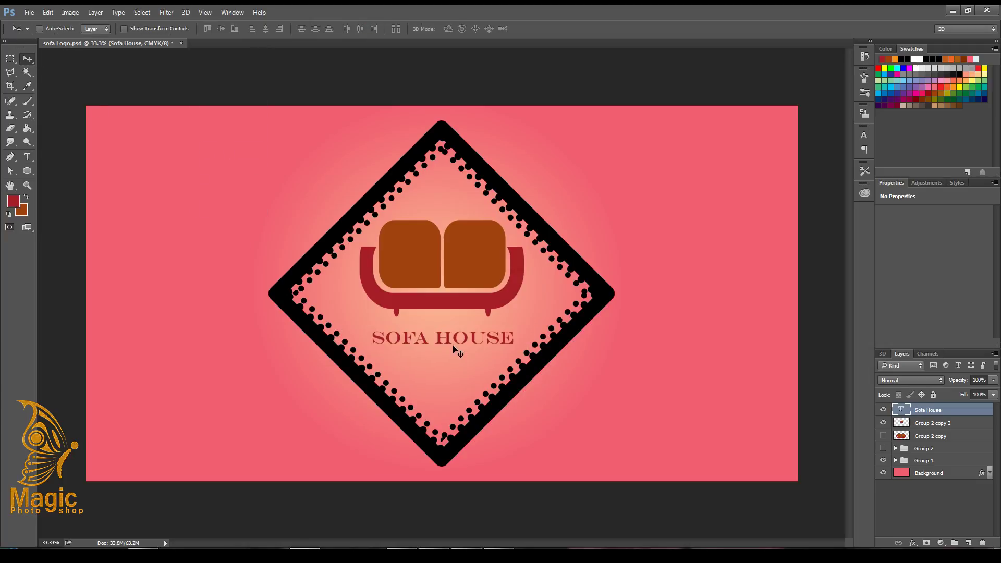
drag(447, 338, 446, 334)
Copy the font name 'Eras Bold ITC Regular' from the notes.
click(444, 547)
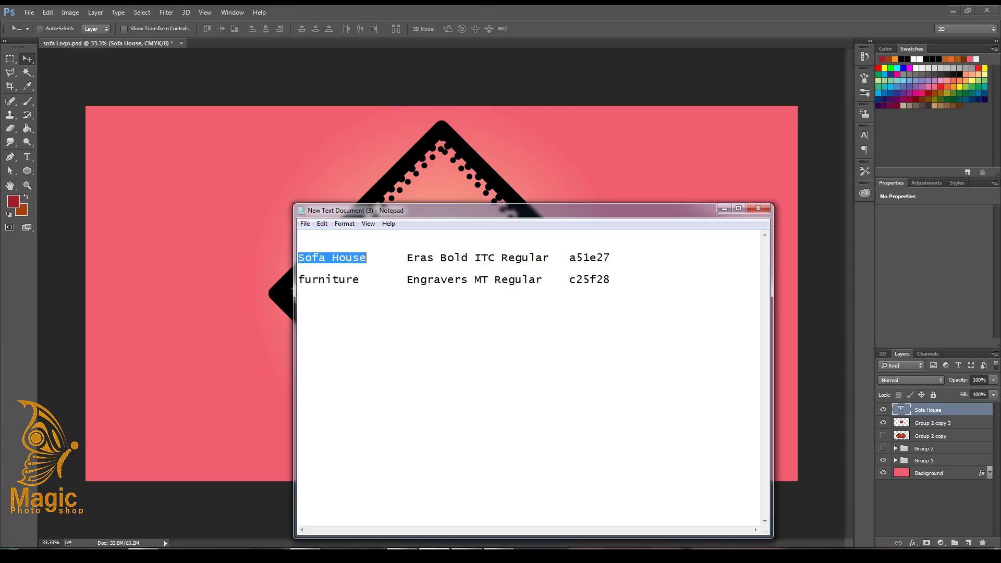
drag(549, 257, 407, 258)
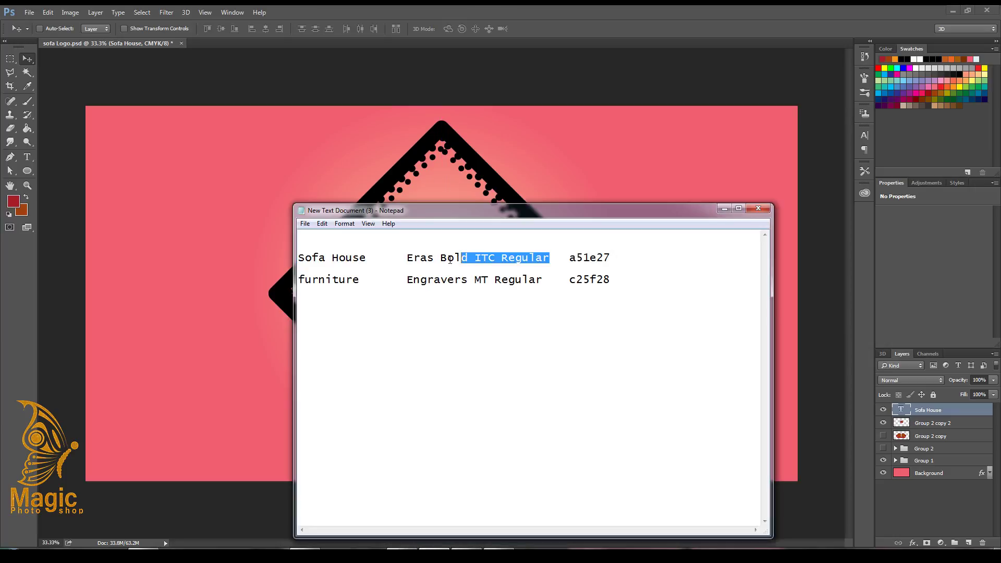
right_click(413, 261)
click(438, 295)
click(725, 209)
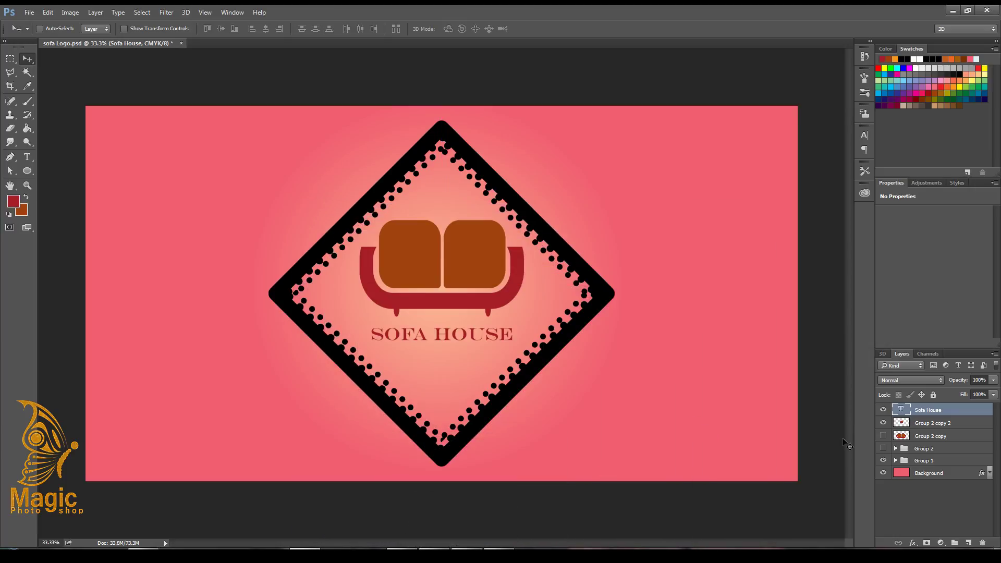
Start a new text line below SOFA HOUSE and copy 'furniture' from the notes.
double_click(900, 410)
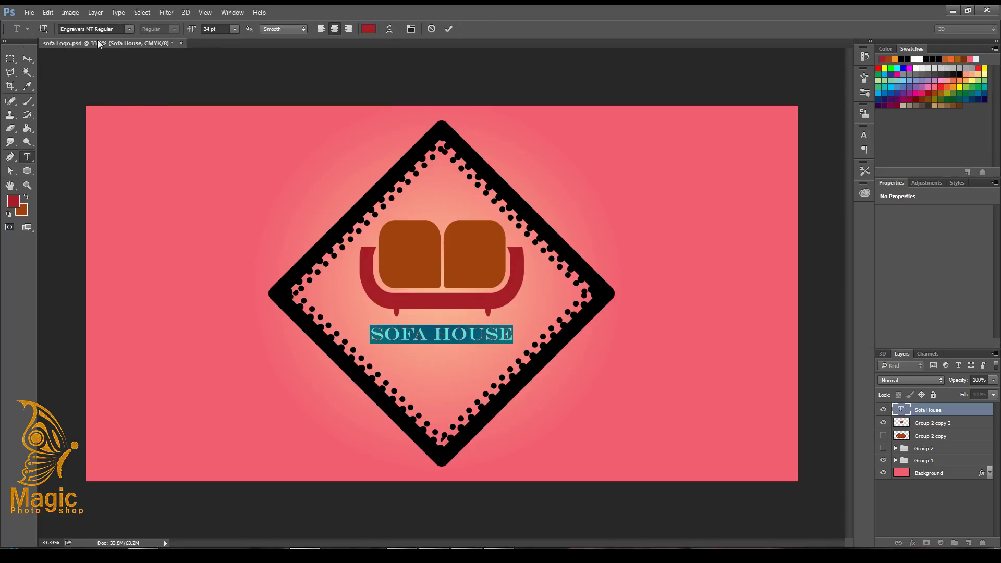
click(66, 79)
click(435, 387)
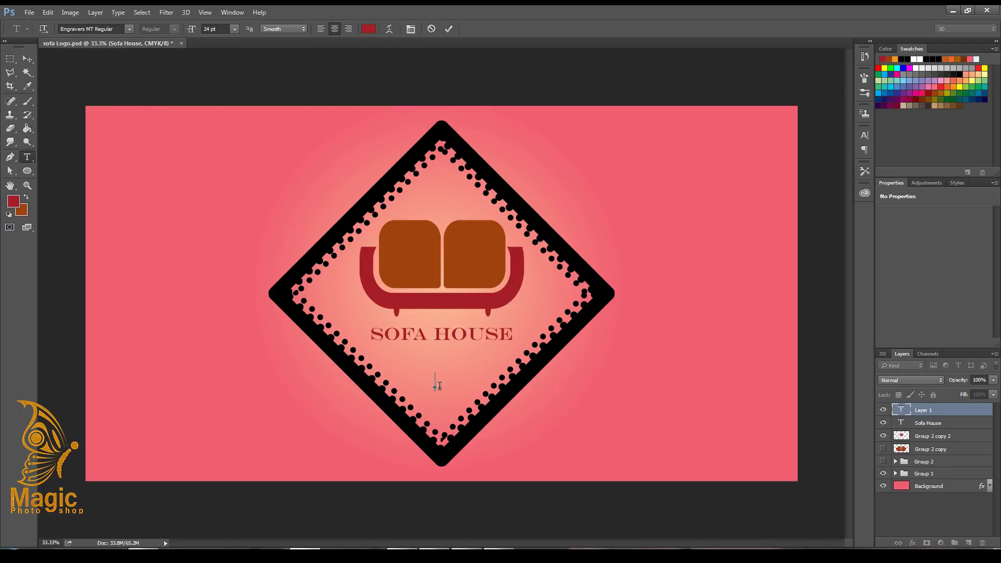
click(454, 555)
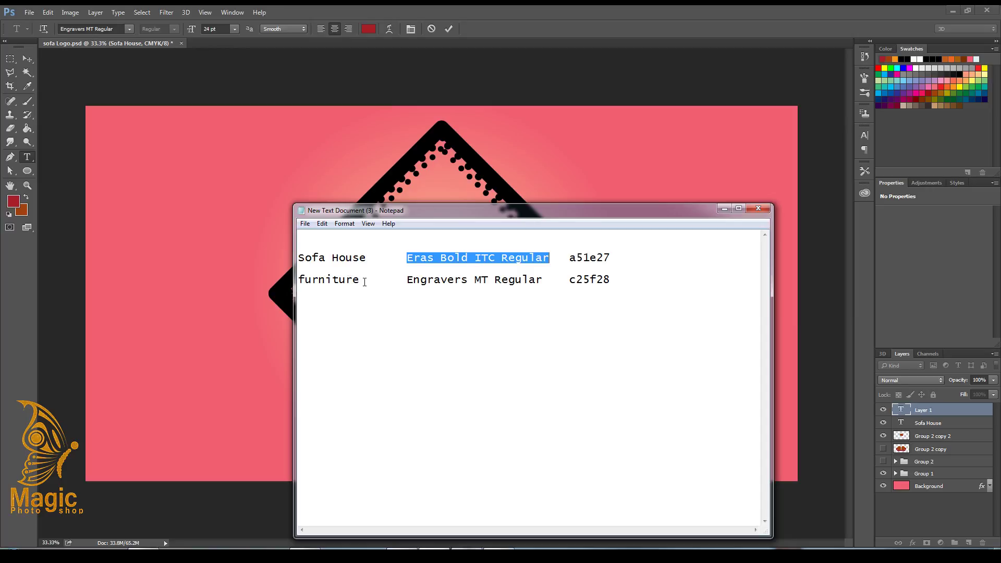
drag(364, 282, 298, 279)
right_click(309, 274)
click(334, 312)
click(454, 555)
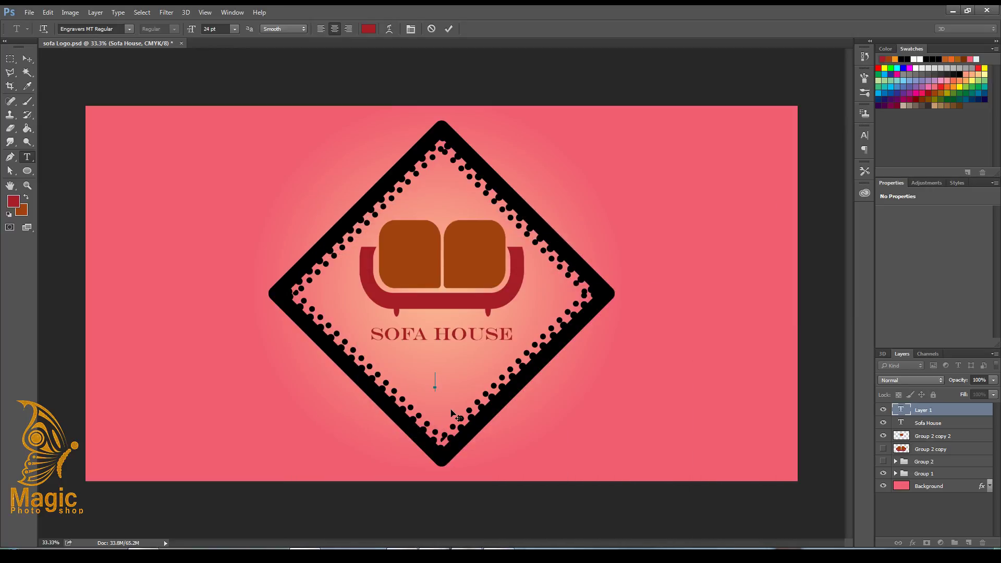
Paste FURNITURE in orange-brown and move it up beneath SOFA HOUSE.
key(ctrl+v)
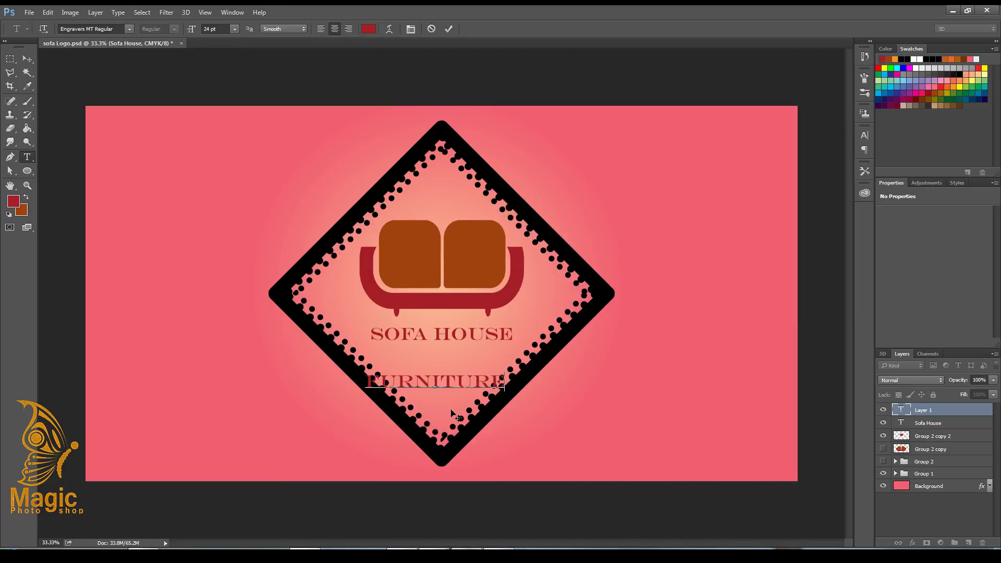
key(ctrl+a)
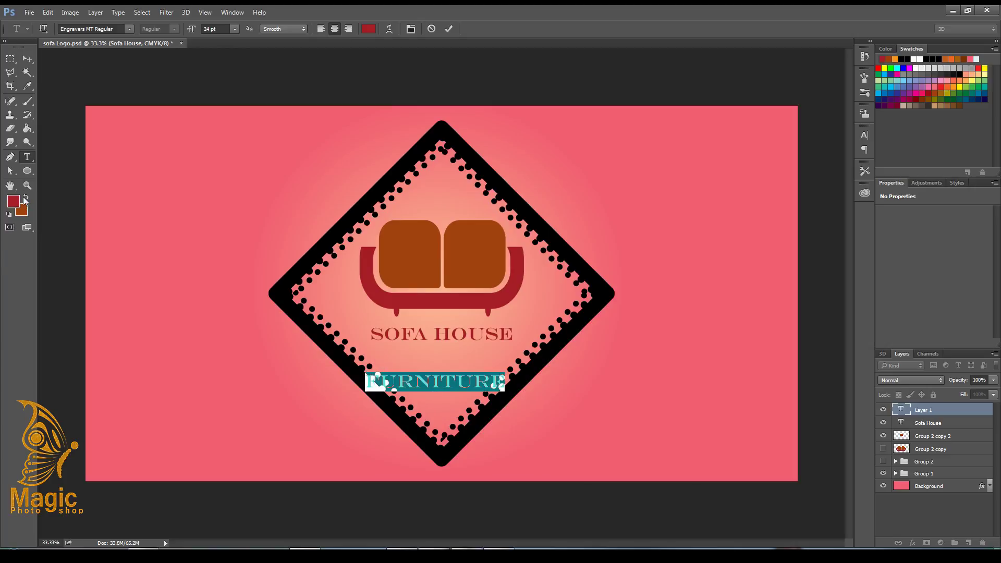
click(24, 199)
click(28, 59)
drag(437, 380, 437, 356)
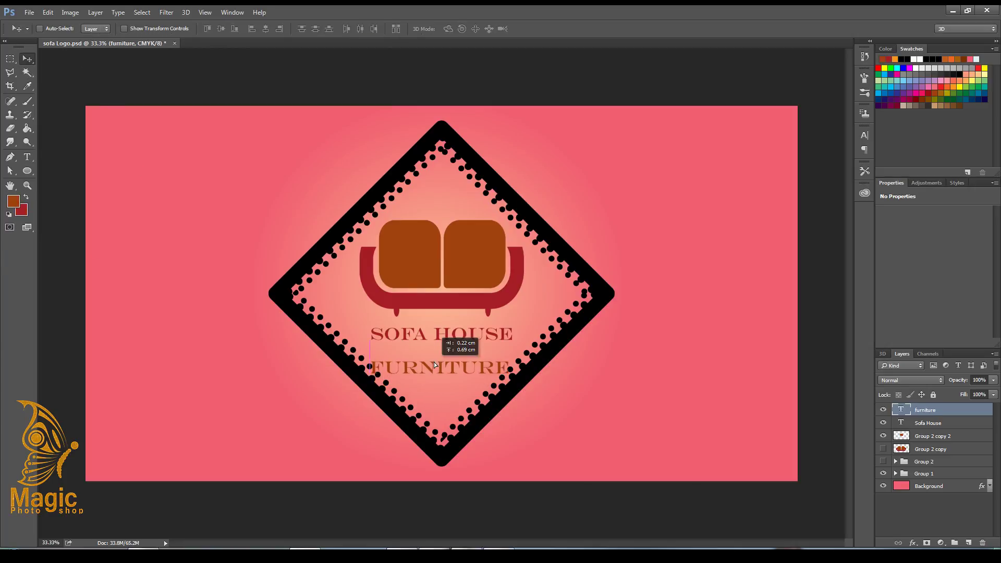
click(903, 426)
click(467, 555)
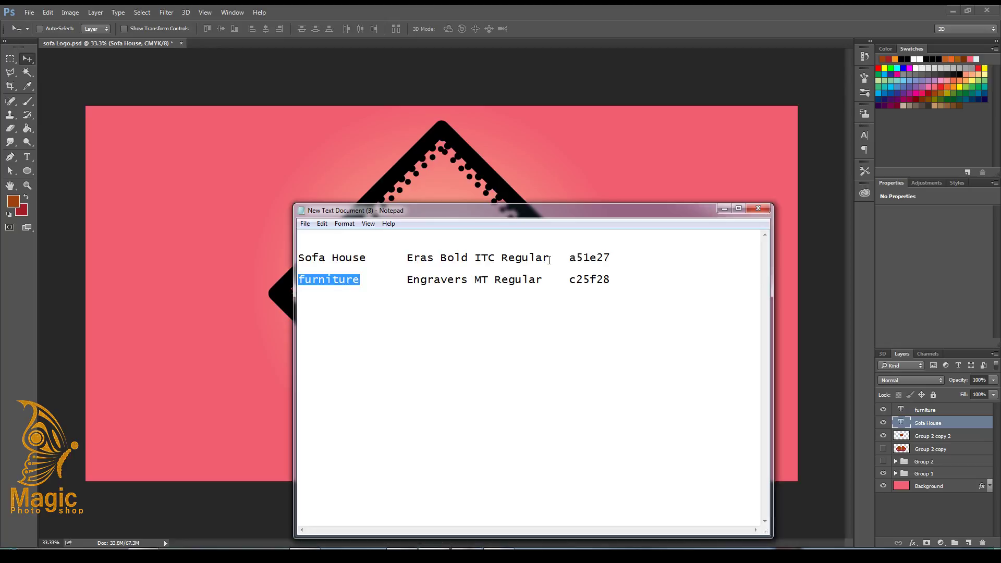
Copy 'Eras Bold ITC Regular' from the notes and apply it to the Sofa House text.
drag(549, 257, 406, 257)
right_click(409, 258)
click(423, 291)
click(479, 554)
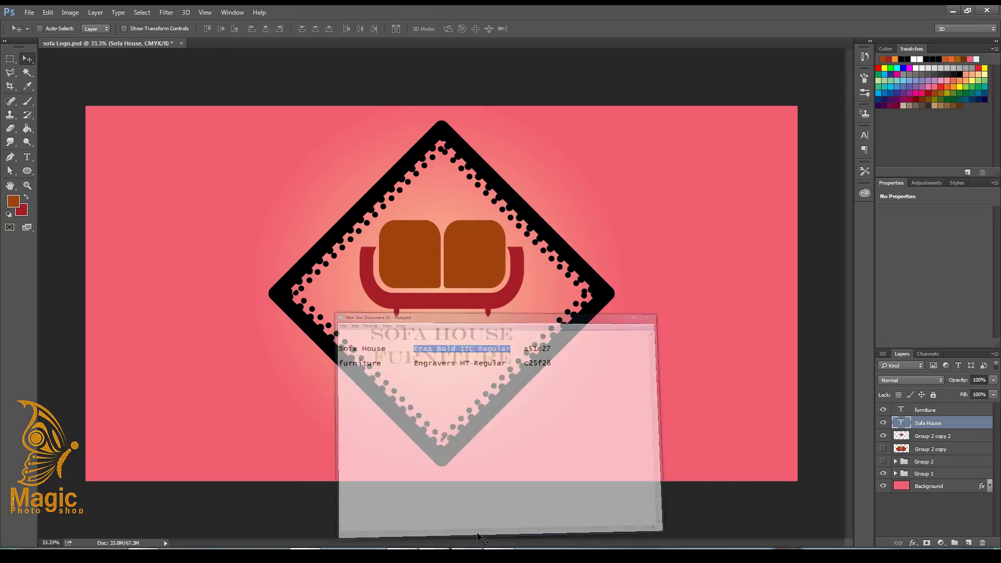
double_click(902, 424)
click(109, 29)
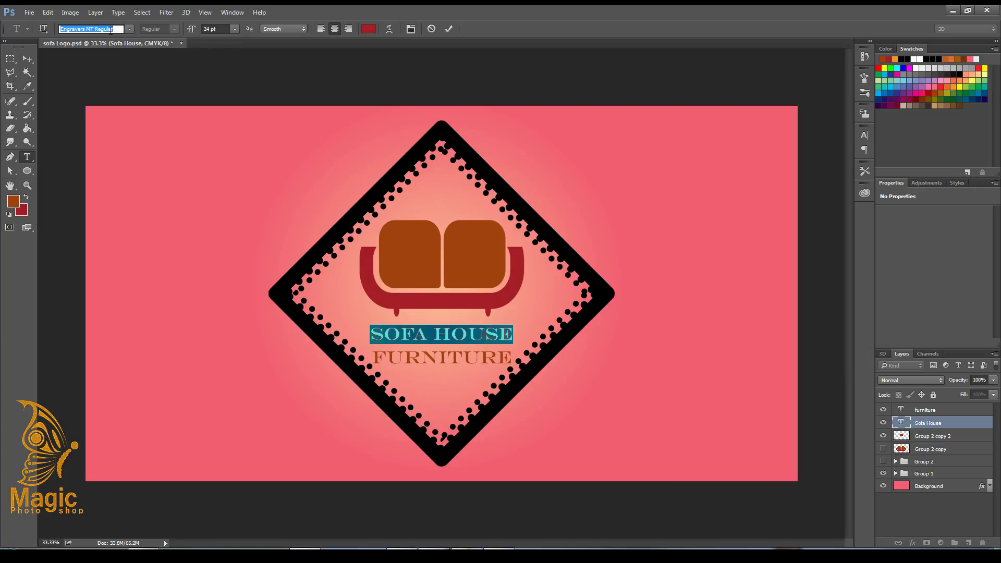
right_click(109, 29)
click(125, 69)
click(141, 59)
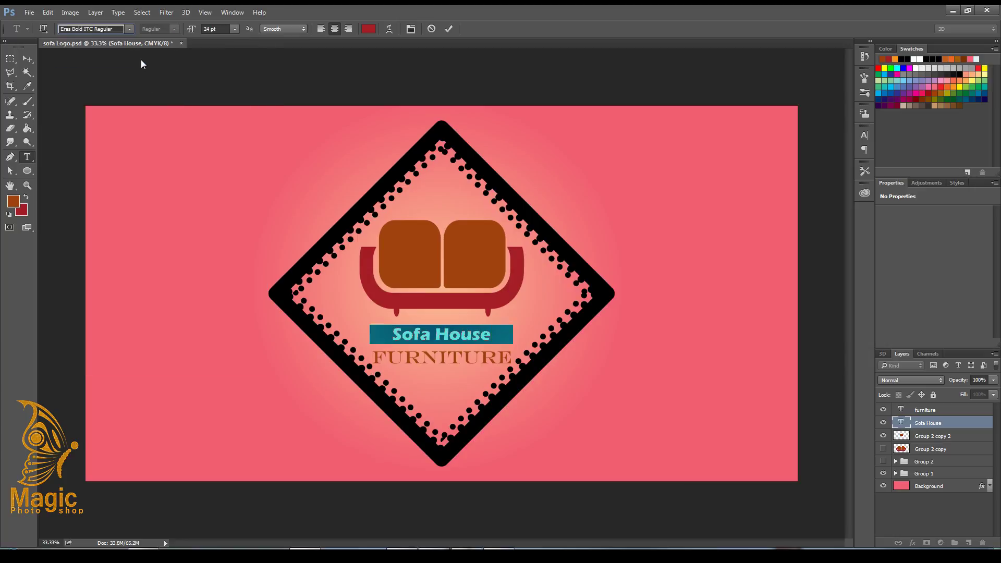
Enlarge Sofa House to 36 pt and nudge it slightly down.
click(235, 29)
click(233, 171)
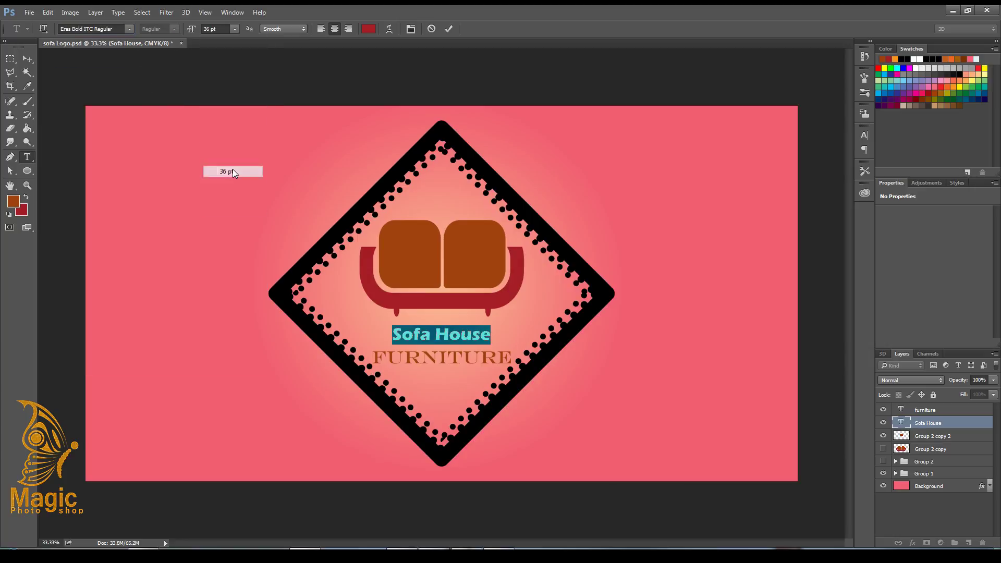
click(27, 59)
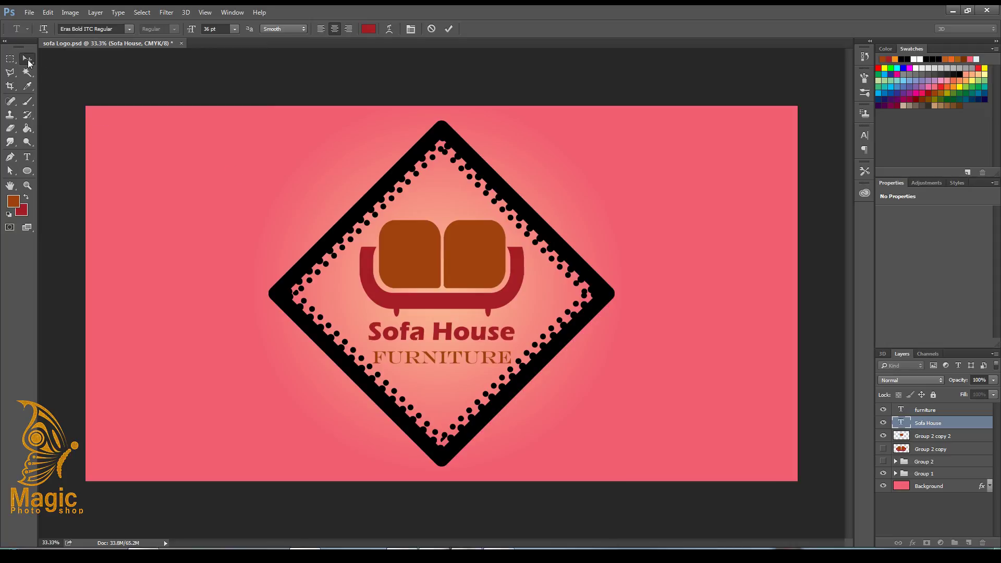
drag(437, 334, 439, 339)
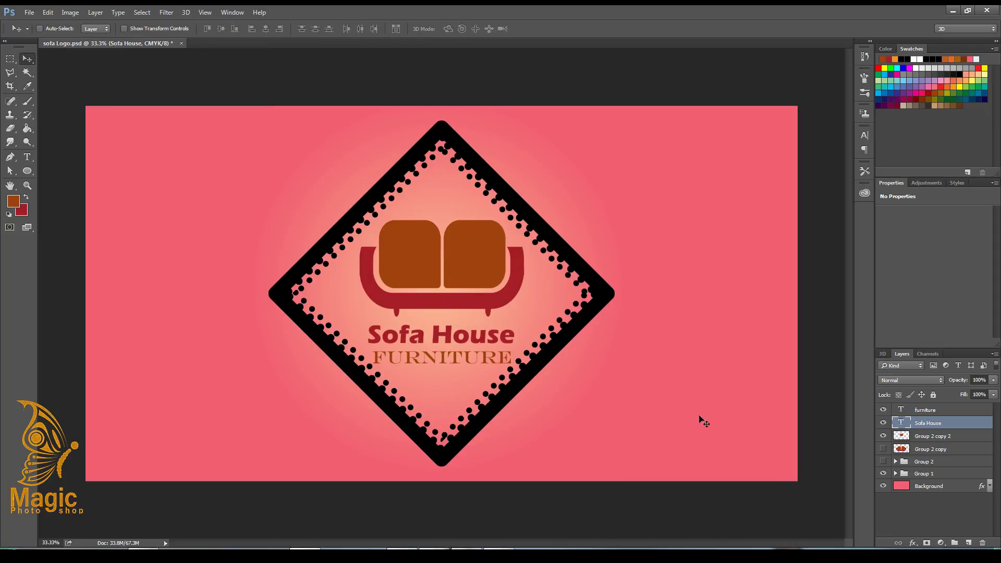
Make FURNITURE bold with 140 tracking.
double_click(908, 411)
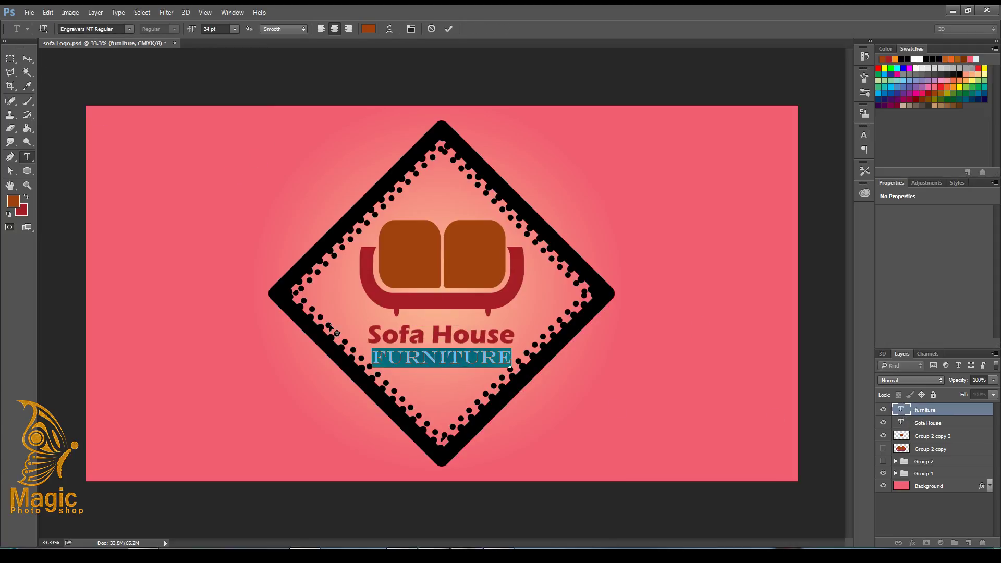
click(235, 29)
click(232, 130)
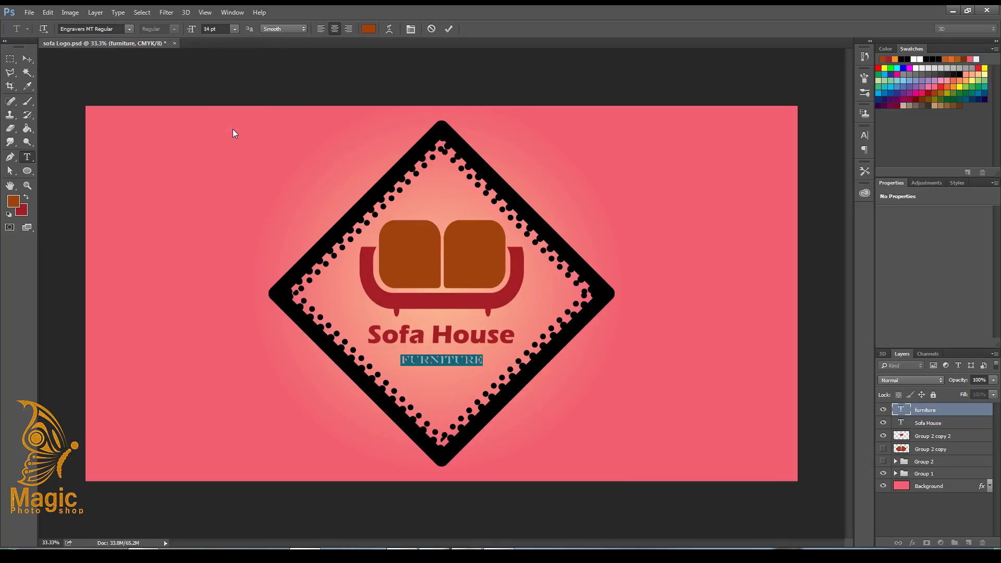
click(865, 135)
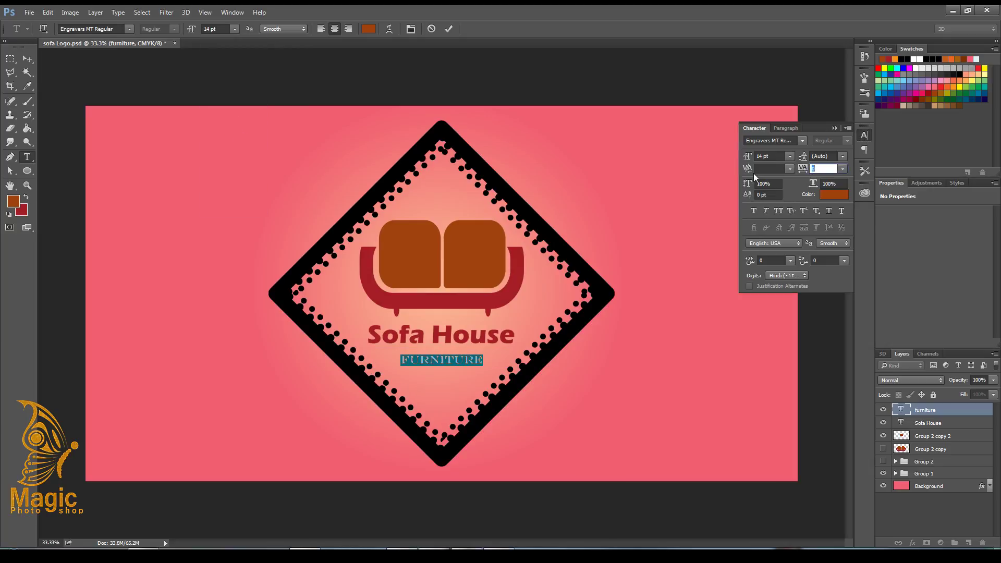
click(756, 212)
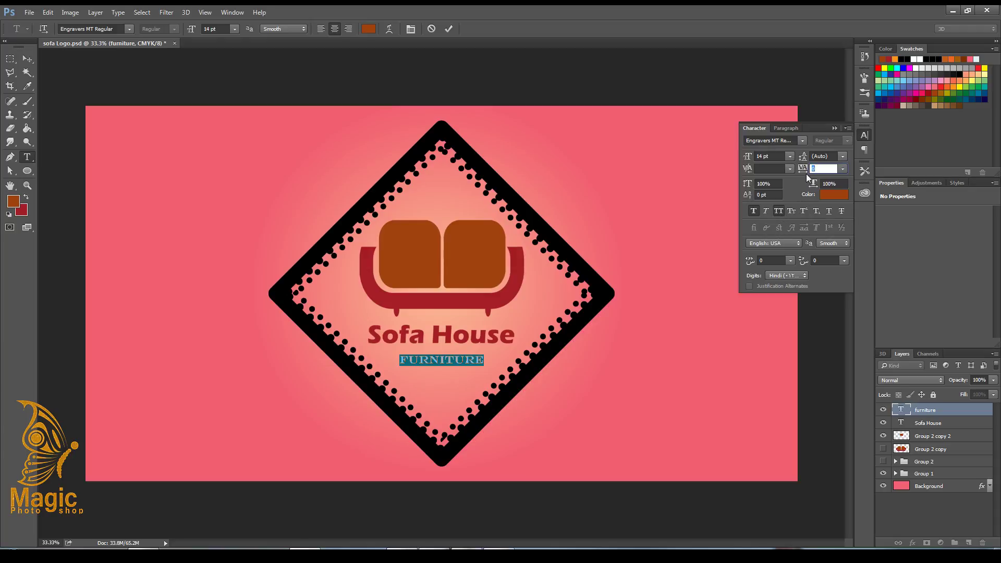
text(140)
key(Return)
Set FURNITURE to 18 pt and move it up closer under Sofa House.
click(790, 156)
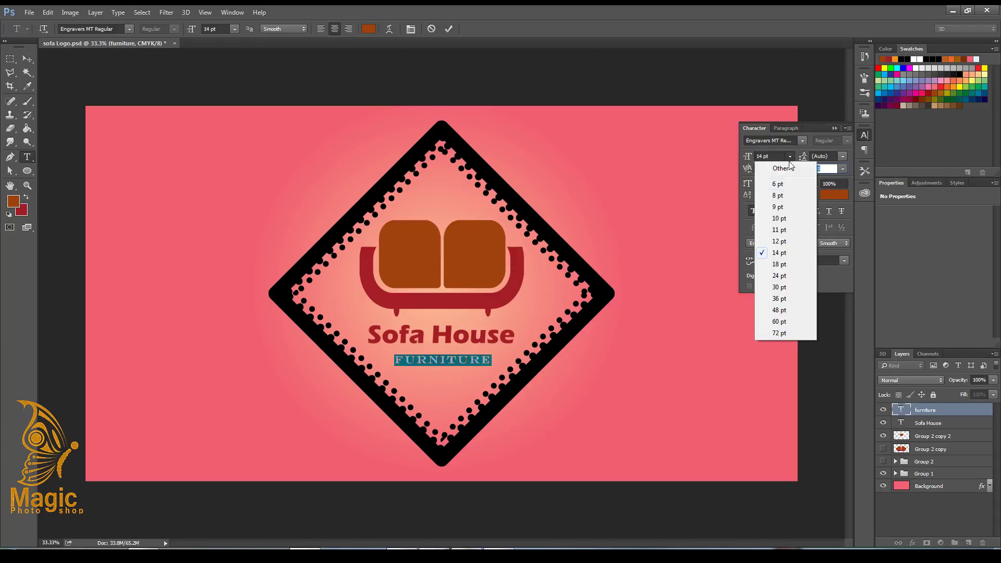
click(786, 272)
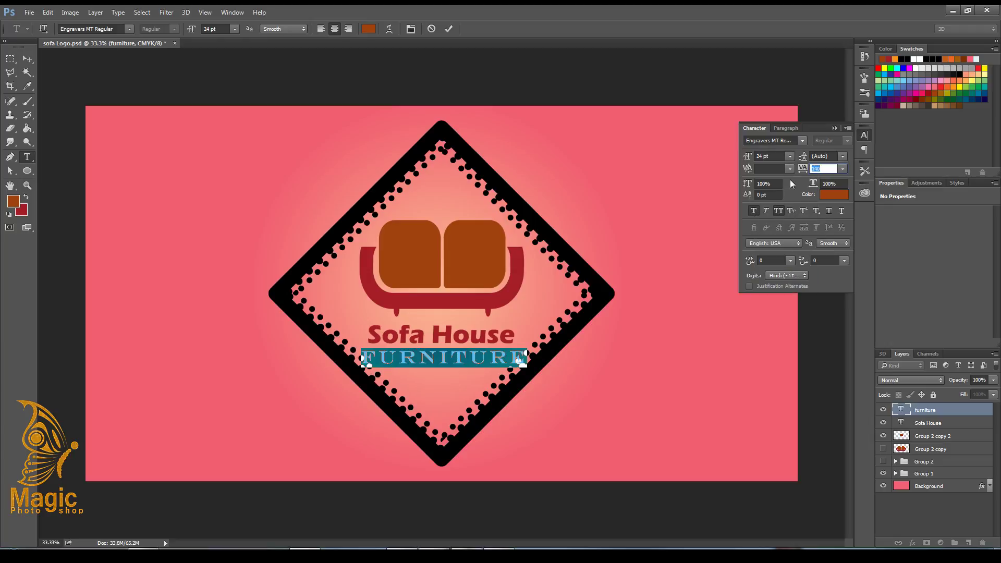
click(790, 156)
click(785, 261)
click(684, 239)
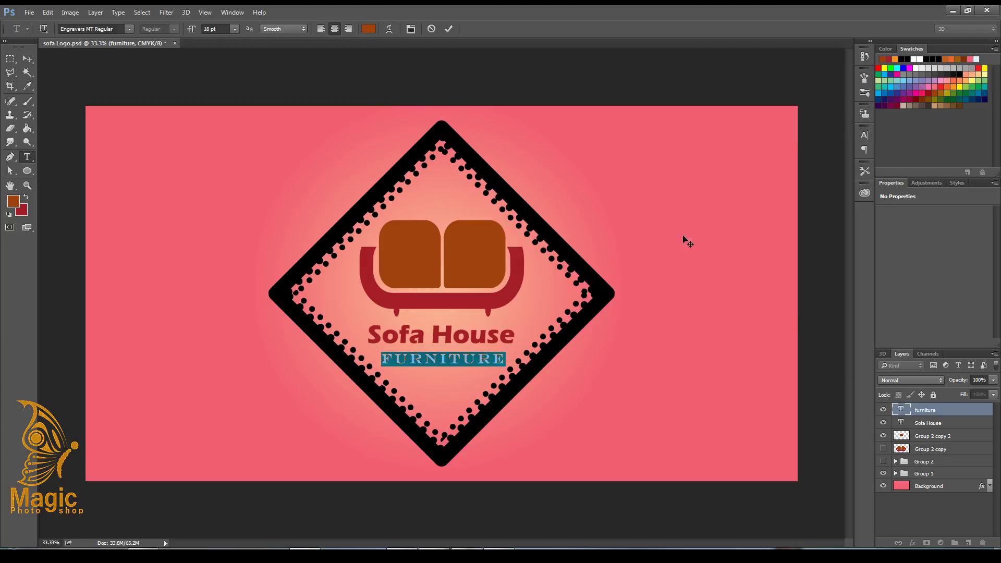
click(463, 362)
click(27, 59)
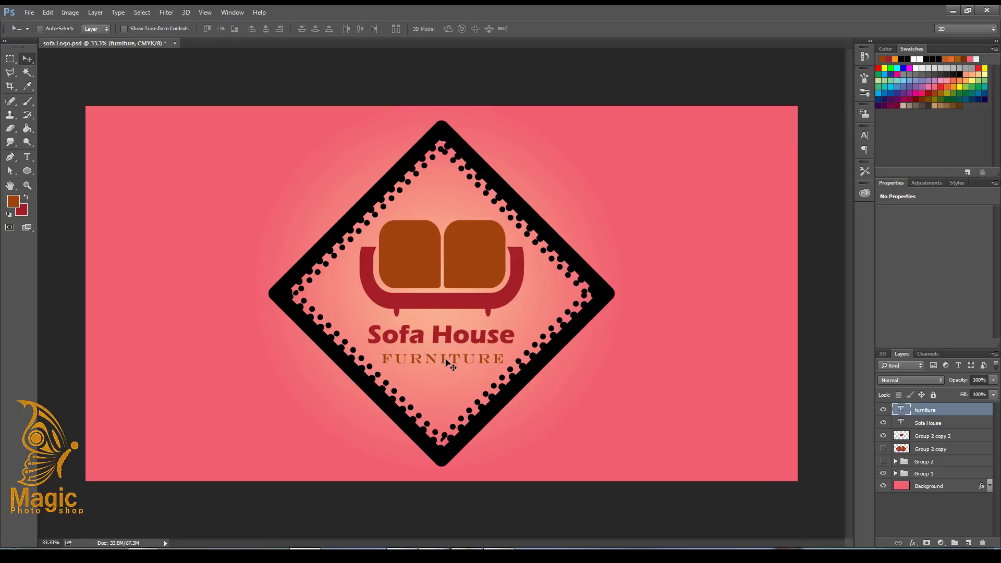
drag(447, 358, 443, 351)
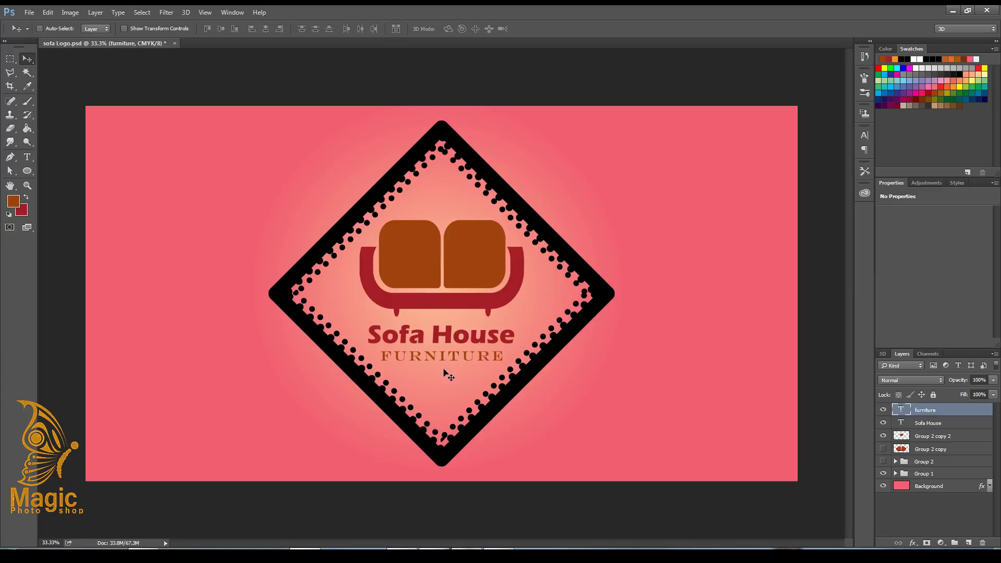
Set the Sofa House text in small caps.
click(908, 427)
double_click(909, 426)
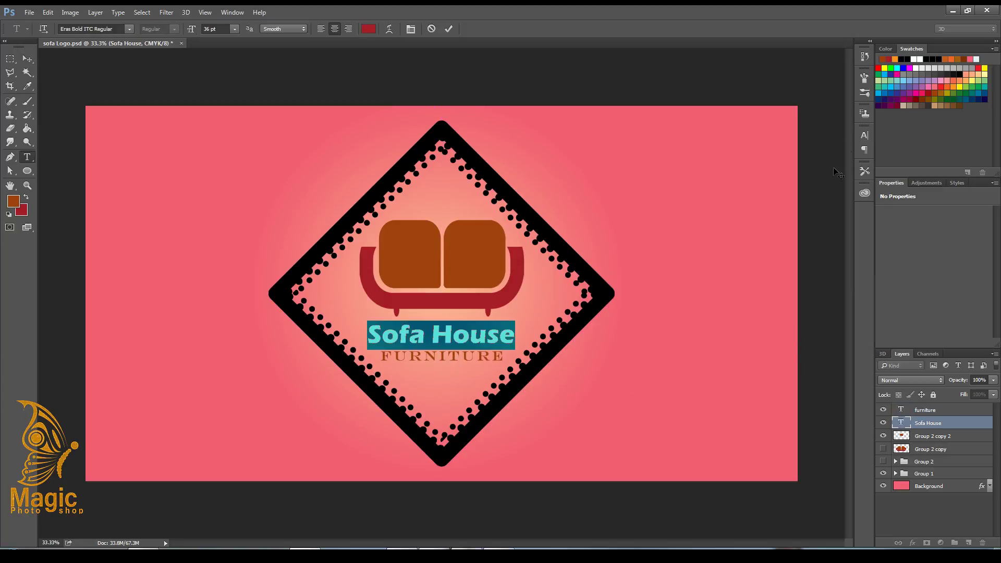
click(865, 135)
click(791, 212)
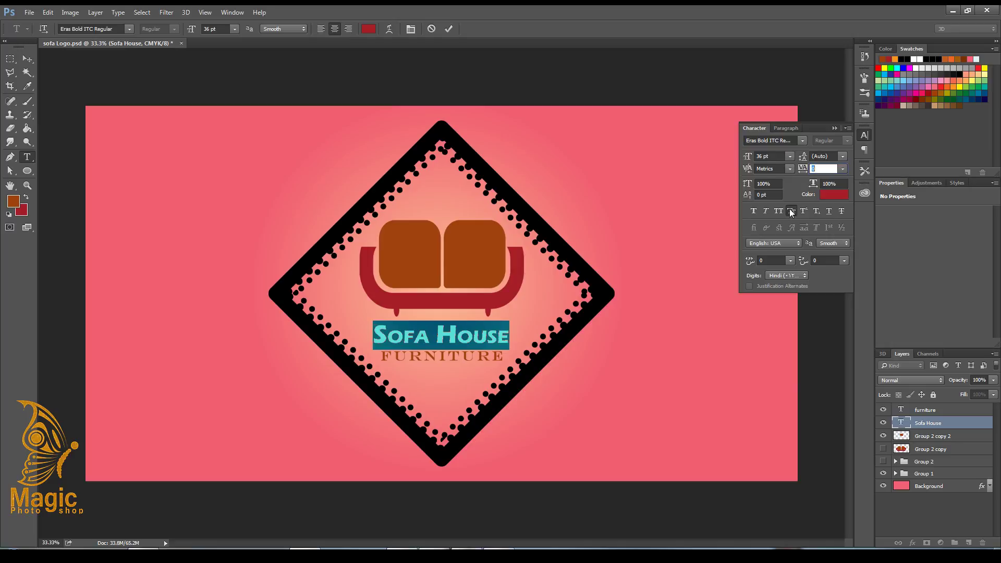
click(833, 128)
click(429, 335)
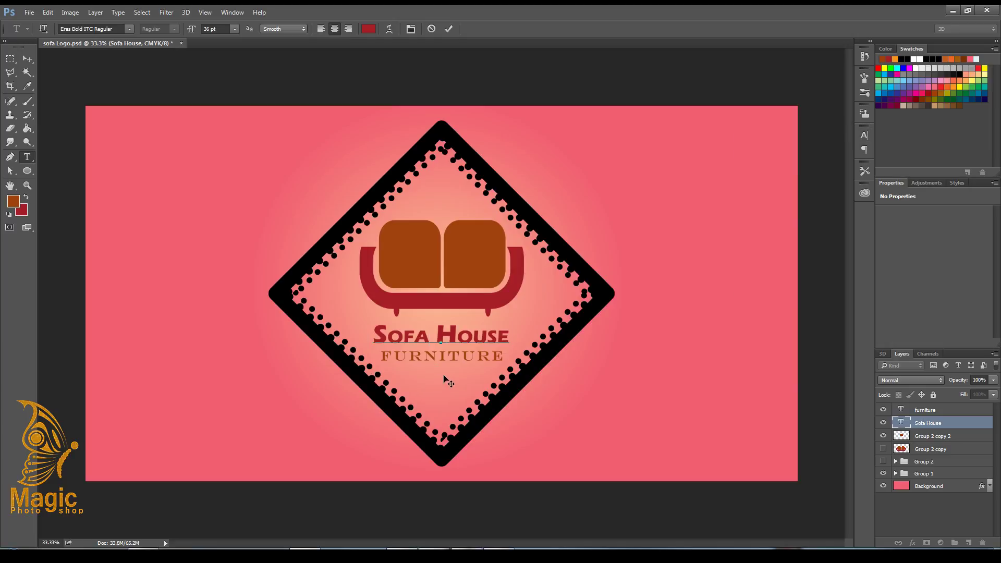
Reposition FURNITURE snugly beneath Sofa House with a drag and arrow-key nudges.
click(27, 58)
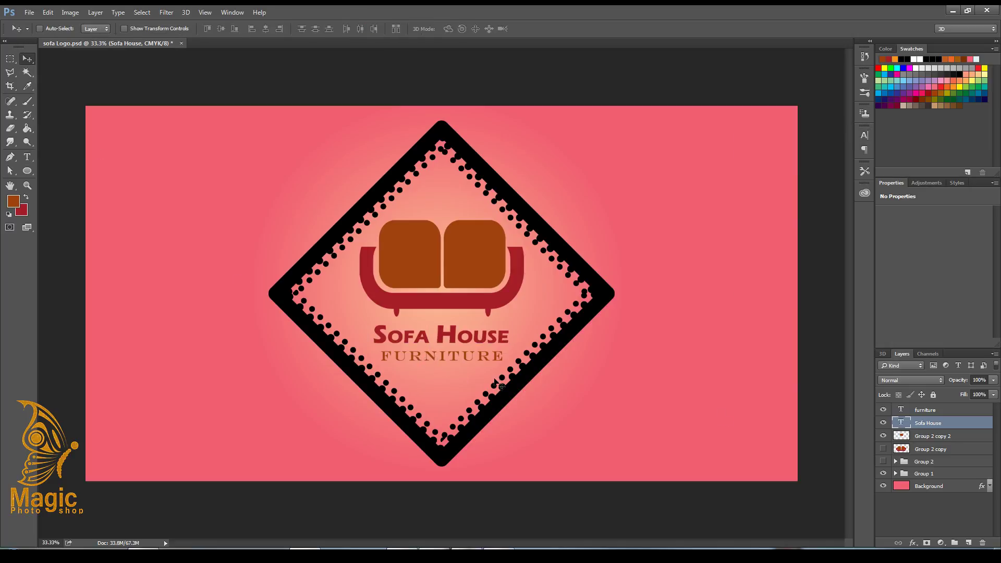
click(901, 412)
drag(442, 355, 439, 347)
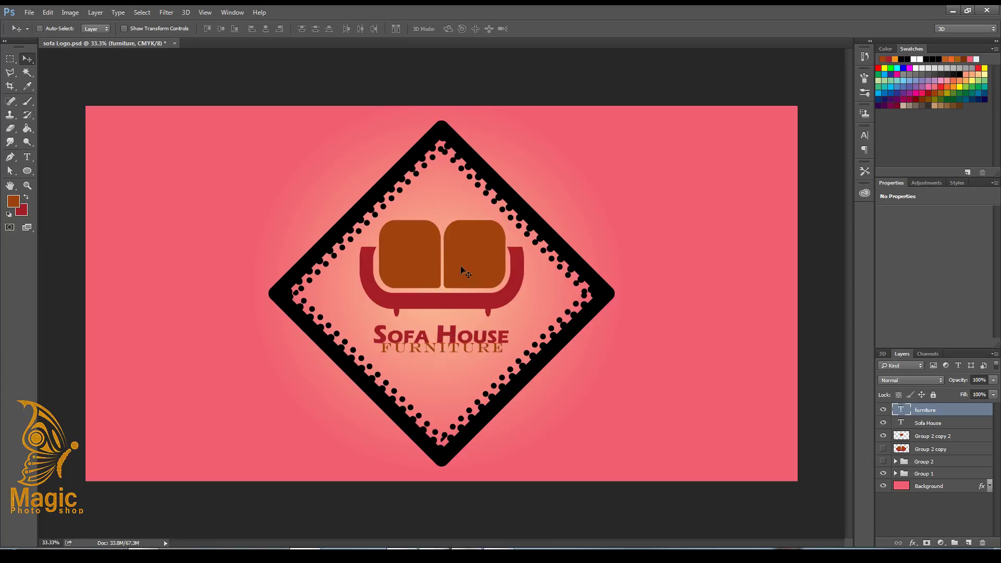
key(Down)
key(Down)
key(Down)
key(Down)
key(Down)
key(Down)
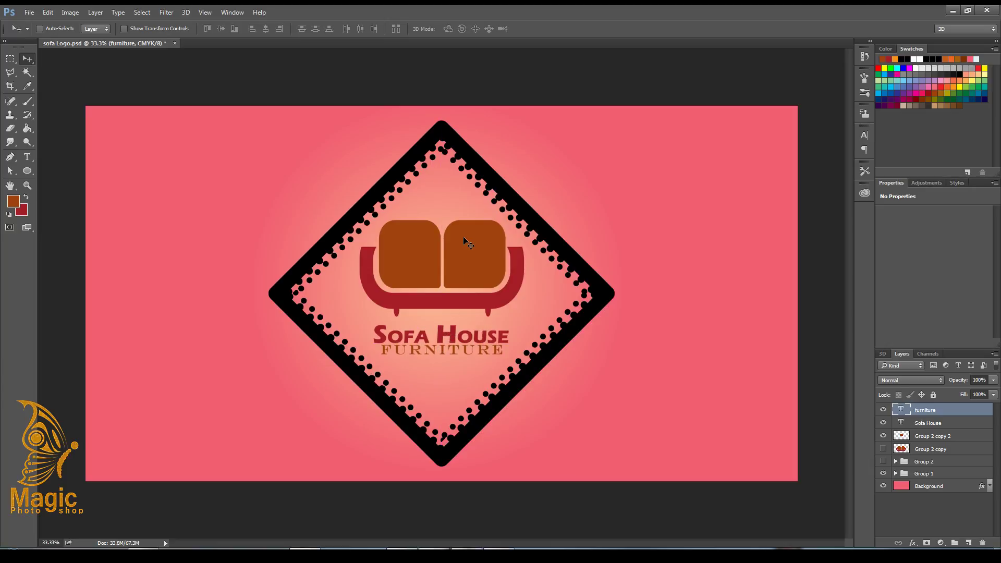
key(Down)
Expand the diamond frame group and pick out the Polygon 1 copy 2 dotted border layer.
click(884, 474)
click(885, 474)
click(897, 474)
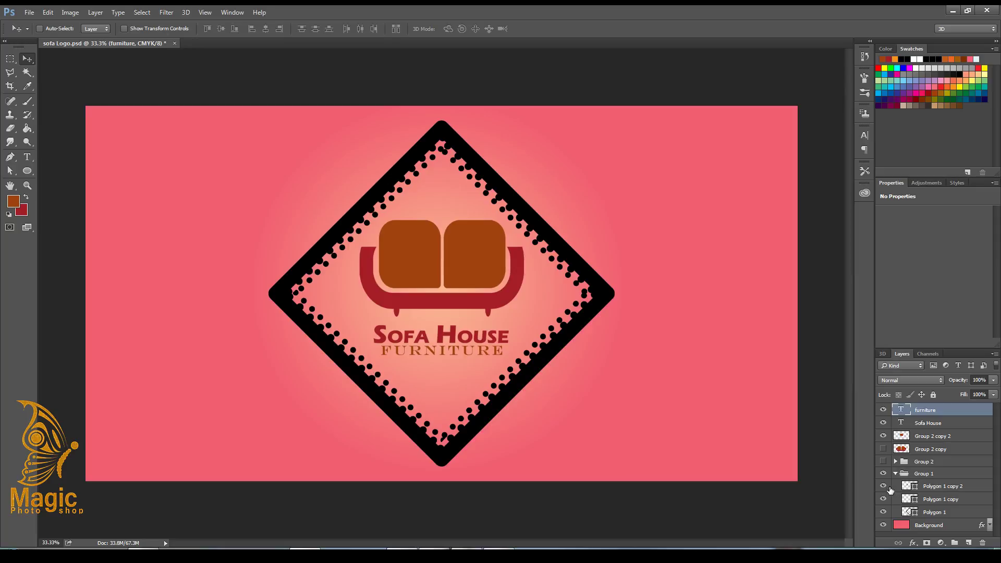
click(884, 486)
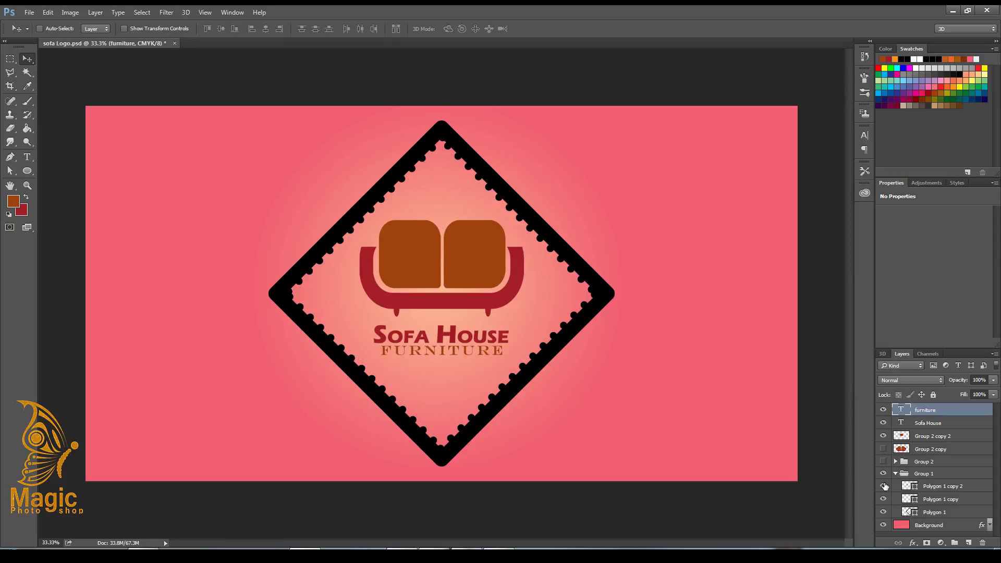
click(928, 488)
Give Polygon 1 copy 2 a Color Overlay sampled from the sofa cushion brown.
right_click(928, 488)
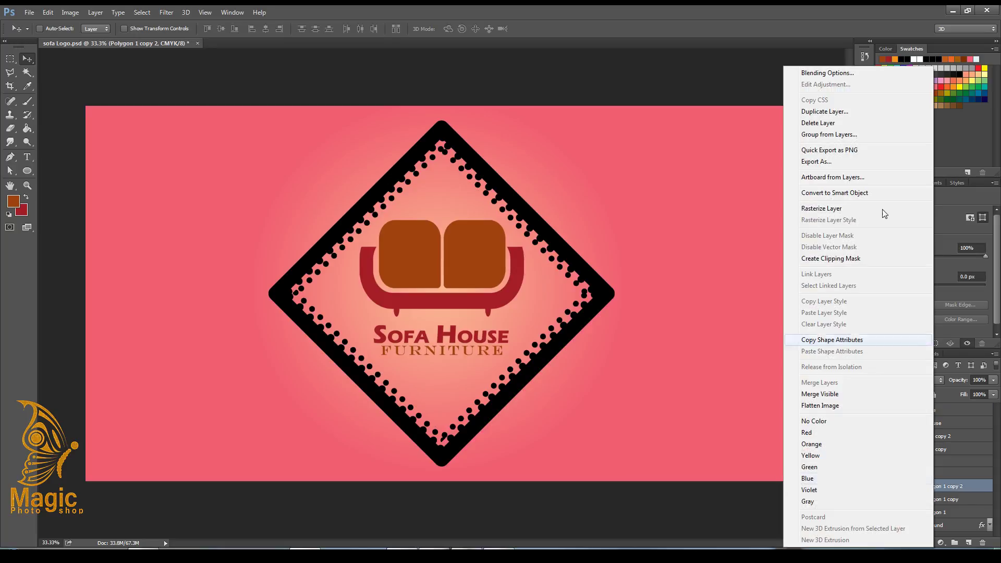
click(833, 73)
click(602, 328)
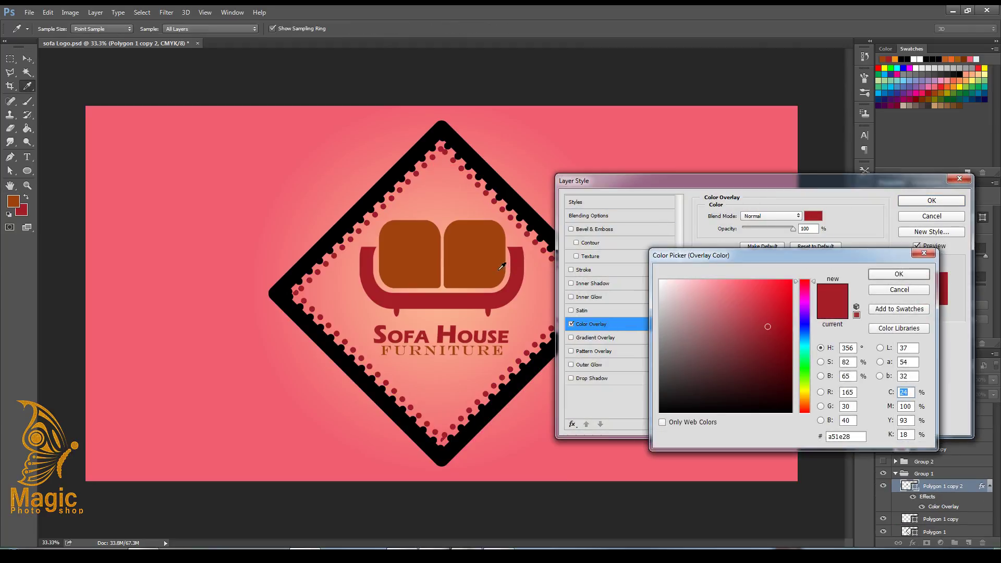
click(481, 252)
click(879, 276)
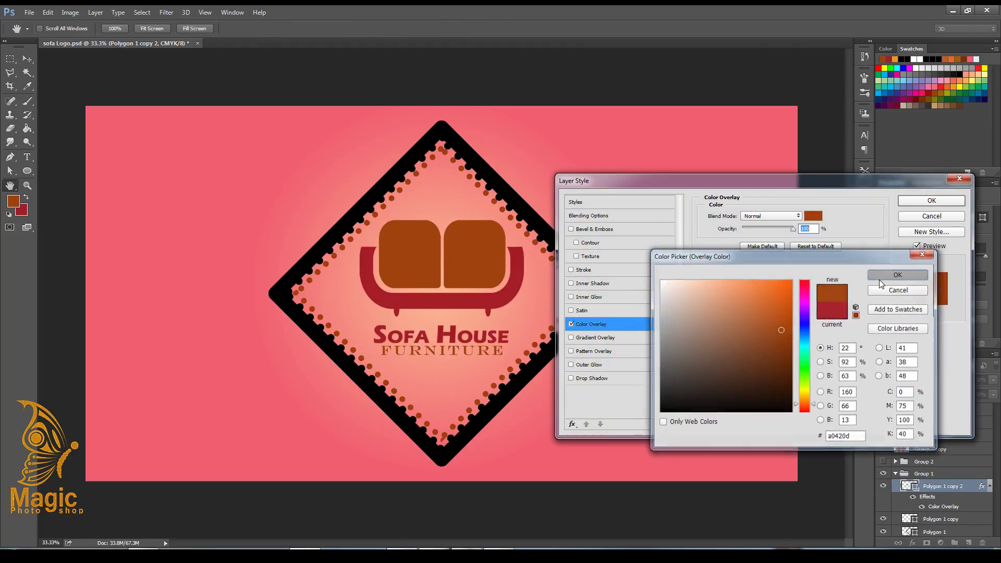
click(919, 200)
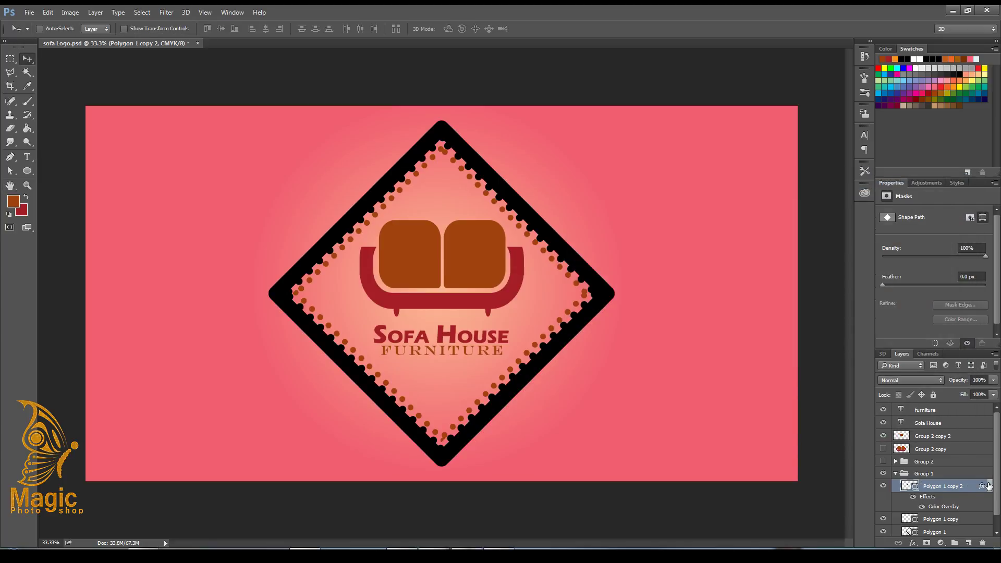
click(990, 486)
Copy the brown overlay layer style from Polygon 1 copy 2 and paste it onto Polygon 1 copy.
click(884, 499)
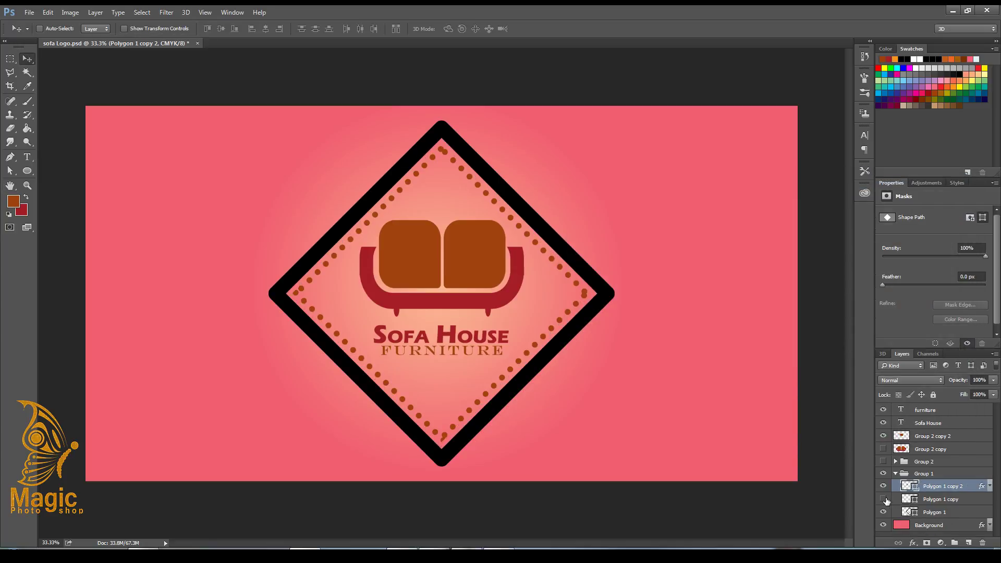
click(884, 499)
right_click(950, 490)
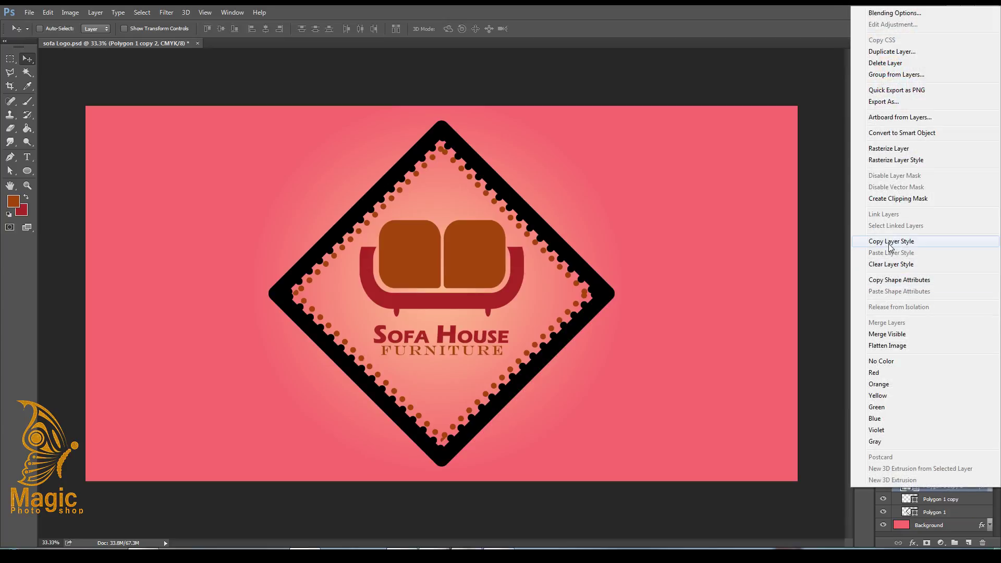
click(891, 246)
click(950, 500)
right_click(950, 500)
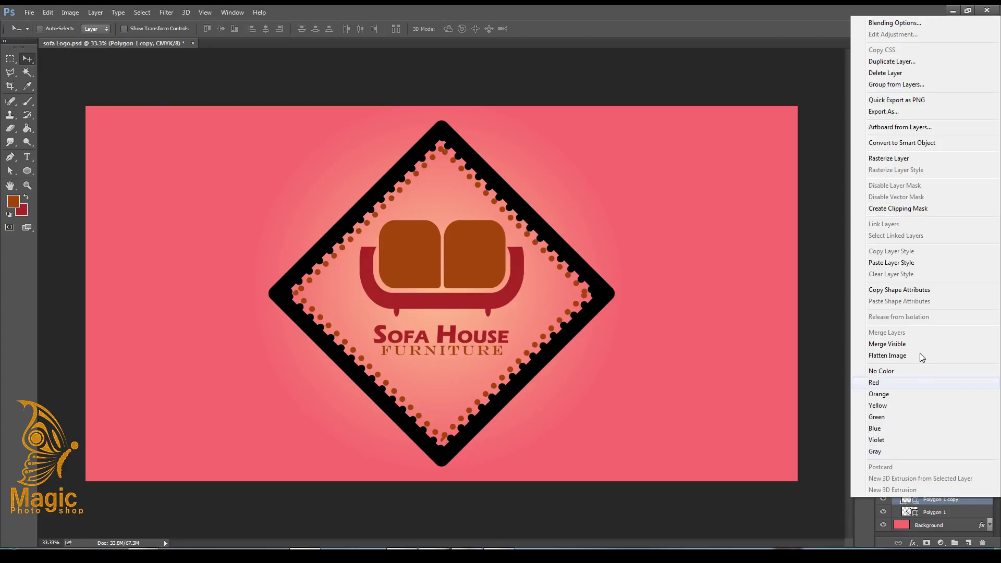
click(890, 264)
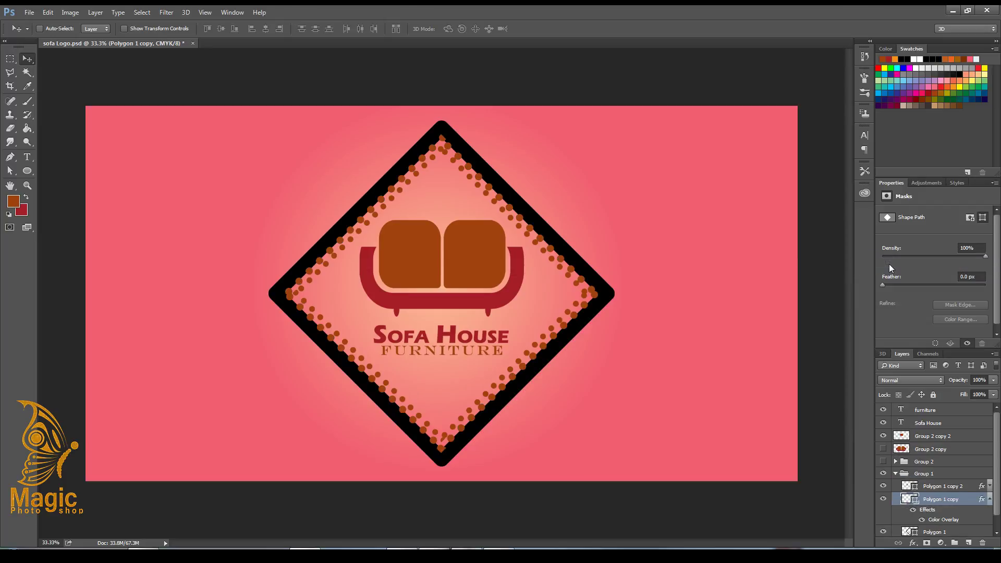
click(990, 500)
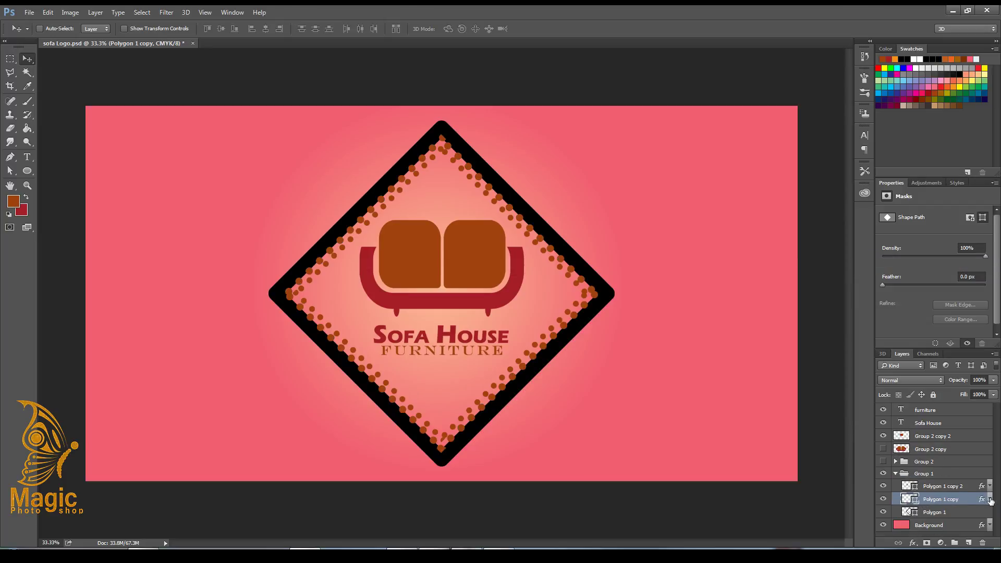
click(937, 513)
Give Polygon 1 a red Color Overlay sampled from the sofa base and move it to the group's top.
right_click(937, 514)
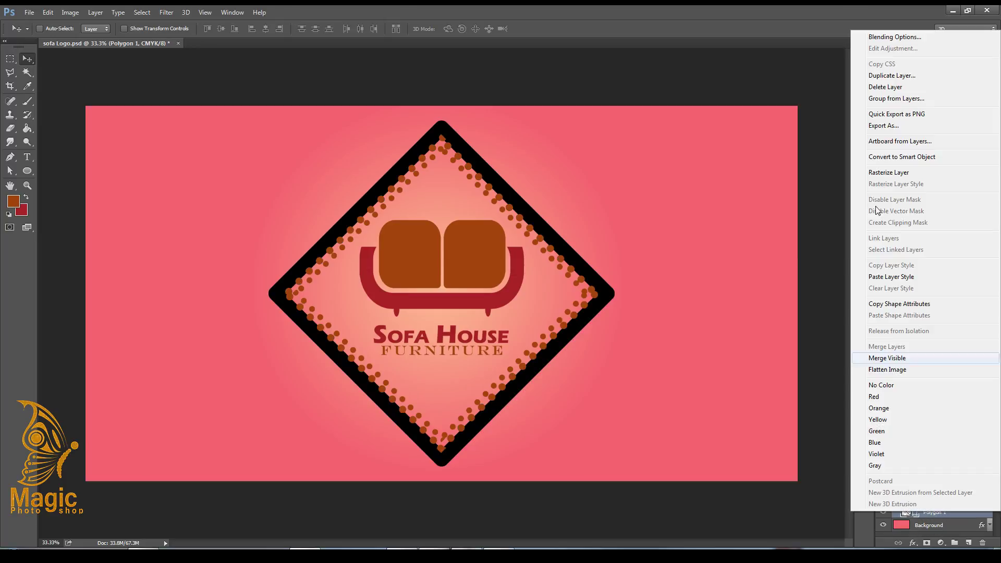
click(877, 41)
click(605, 324)
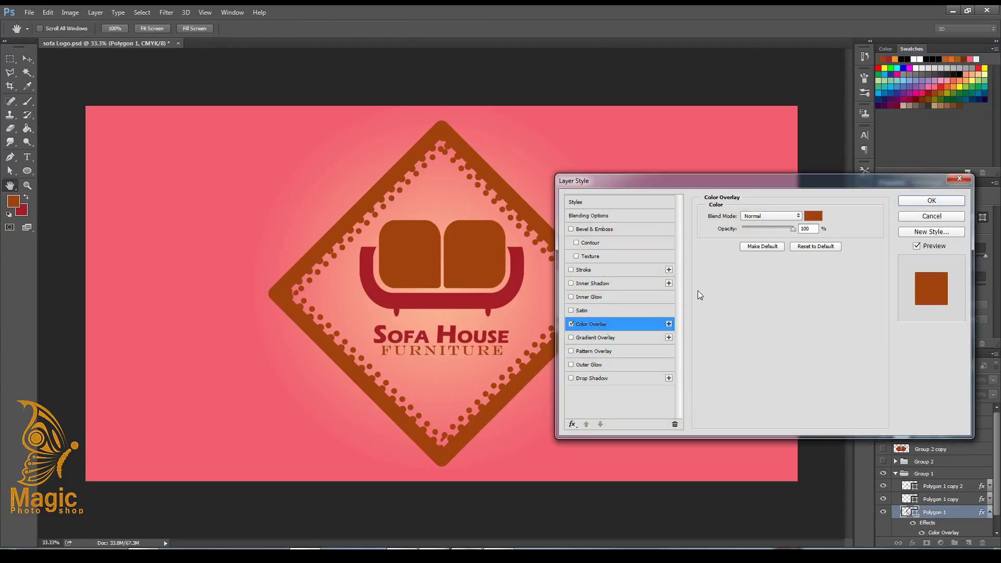
click(814, 217)
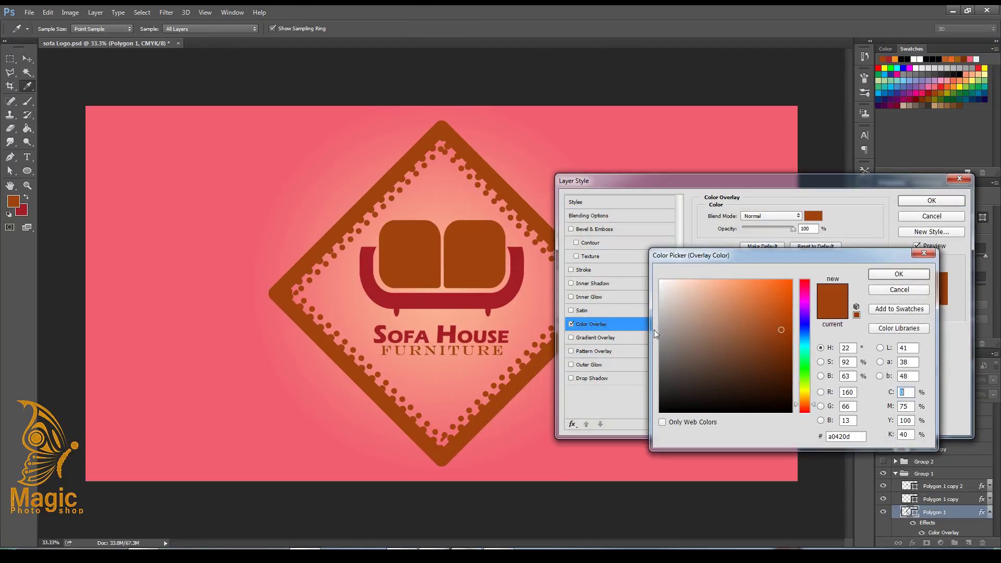
click(513, 288)
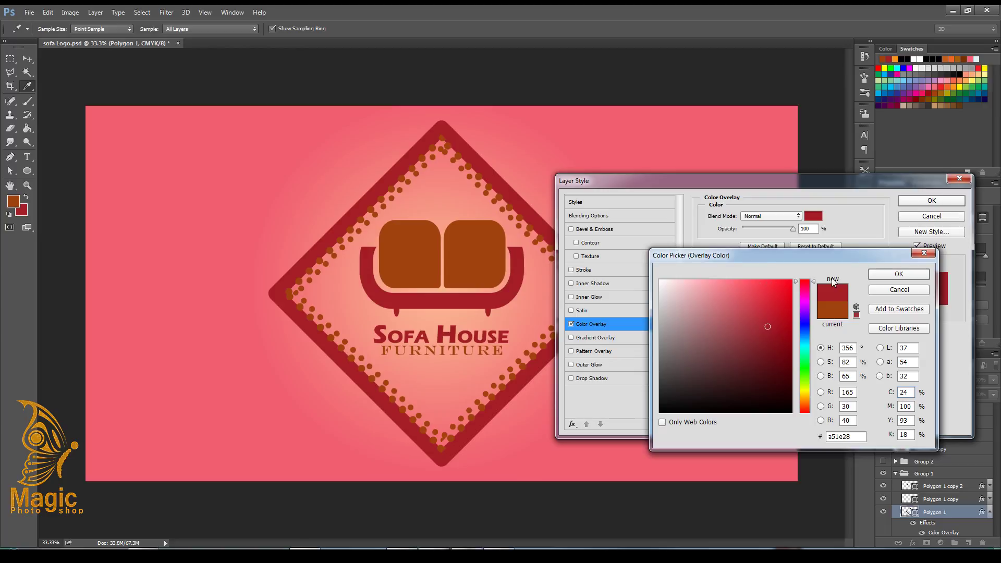
click(898, 274)
click(923, 201)
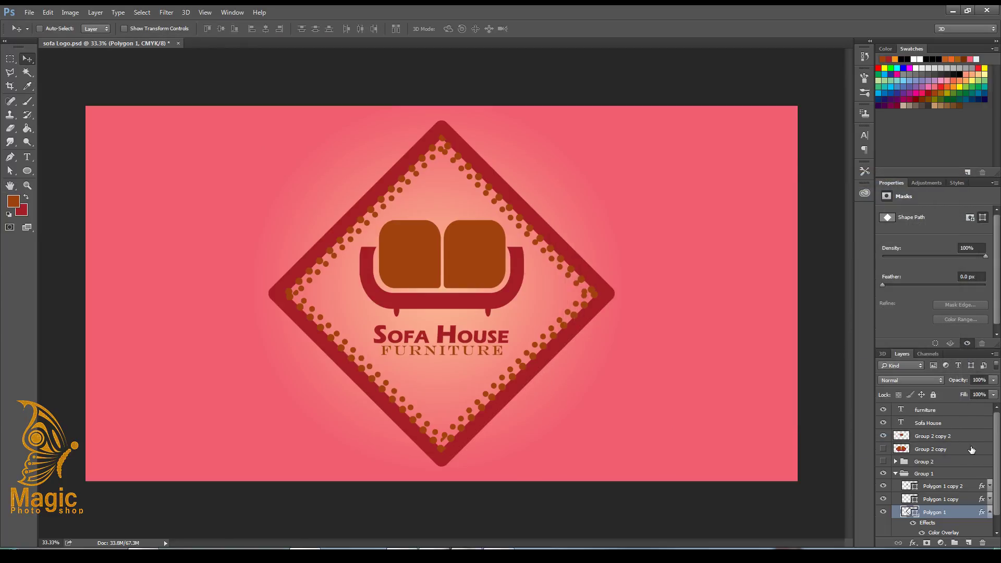
click(991, 512)
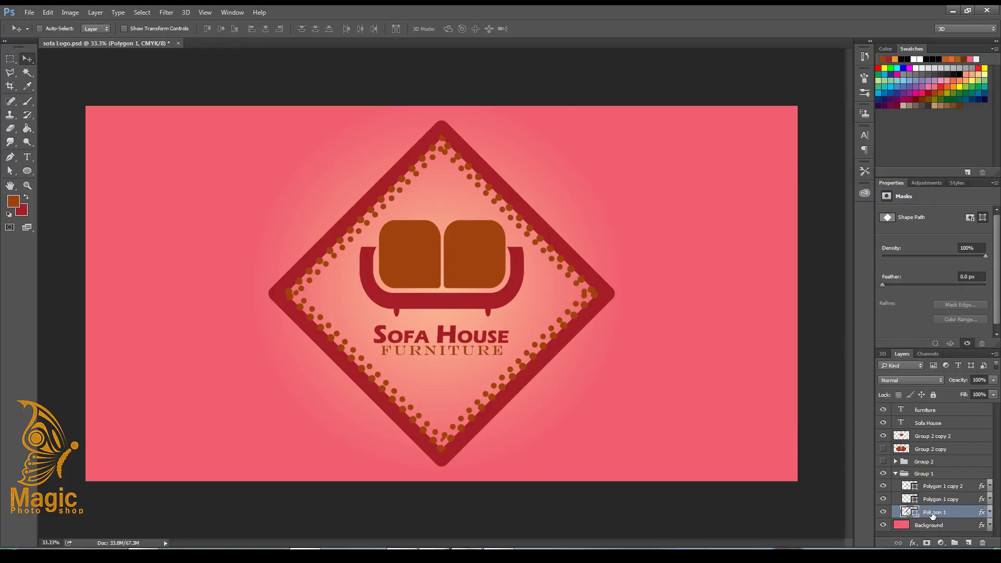
drag(934, 513, 930, 484)
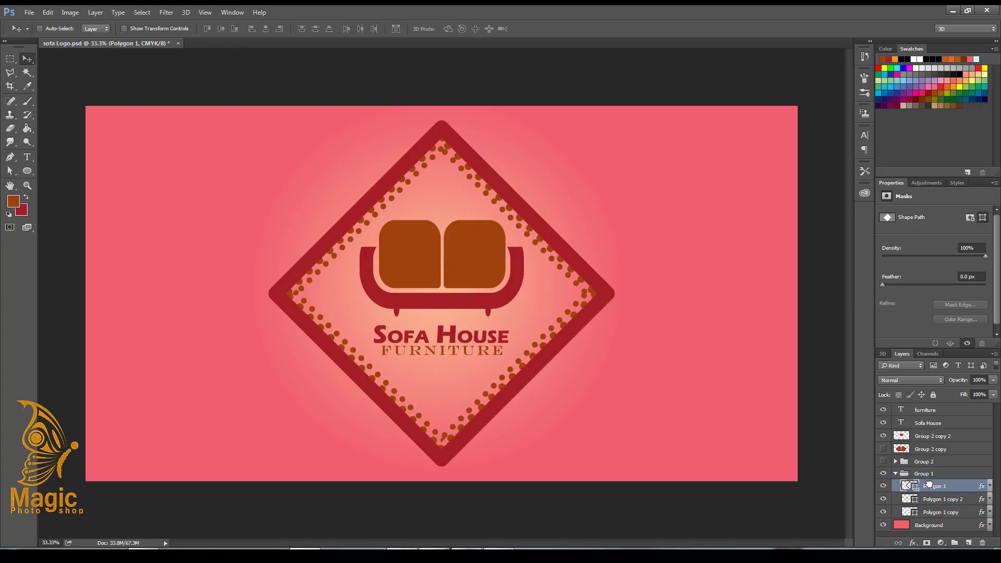
click(896, 474)
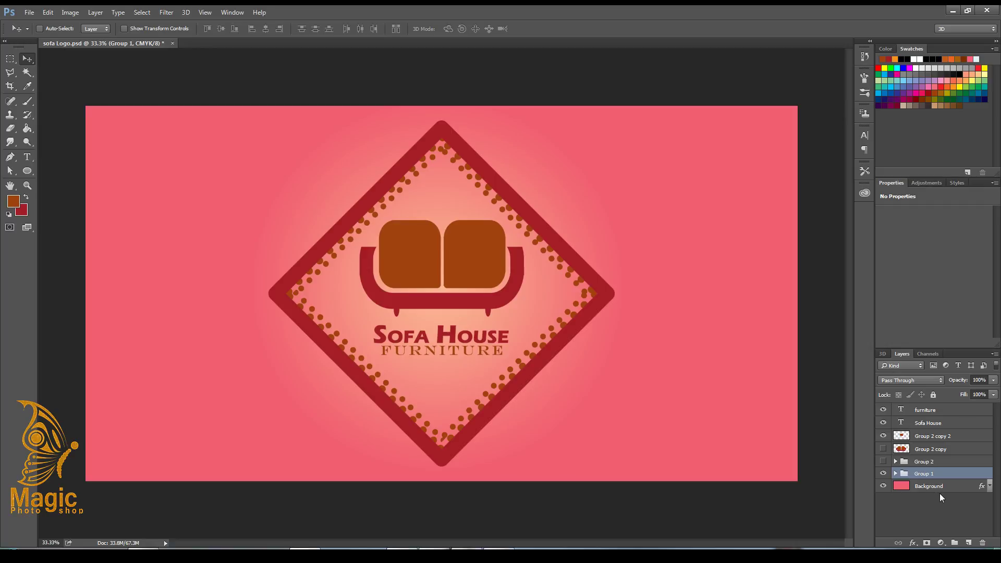
Group all the logo layers into a new group named 'Logo'.
shift+click(931, 411)
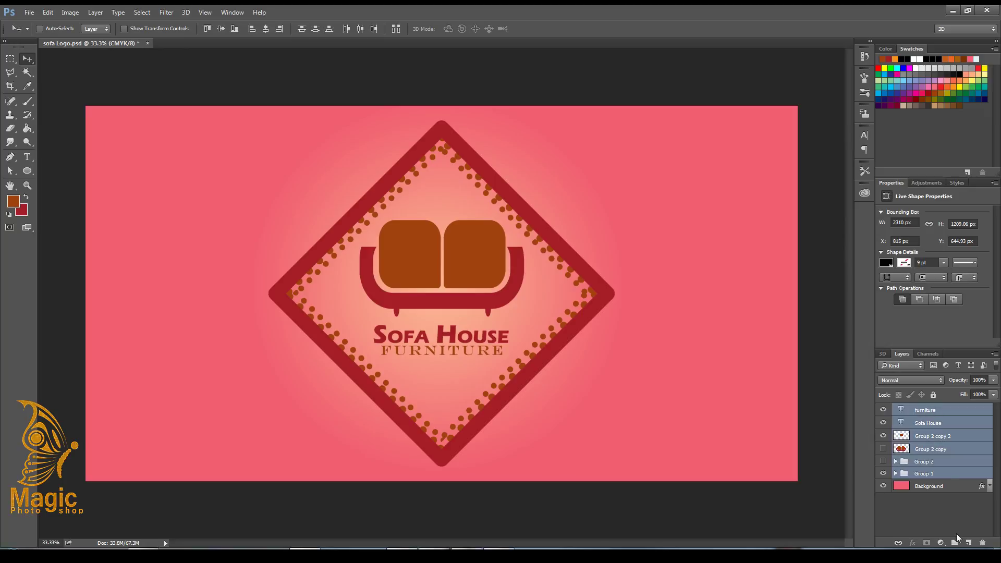
click(954, 543)
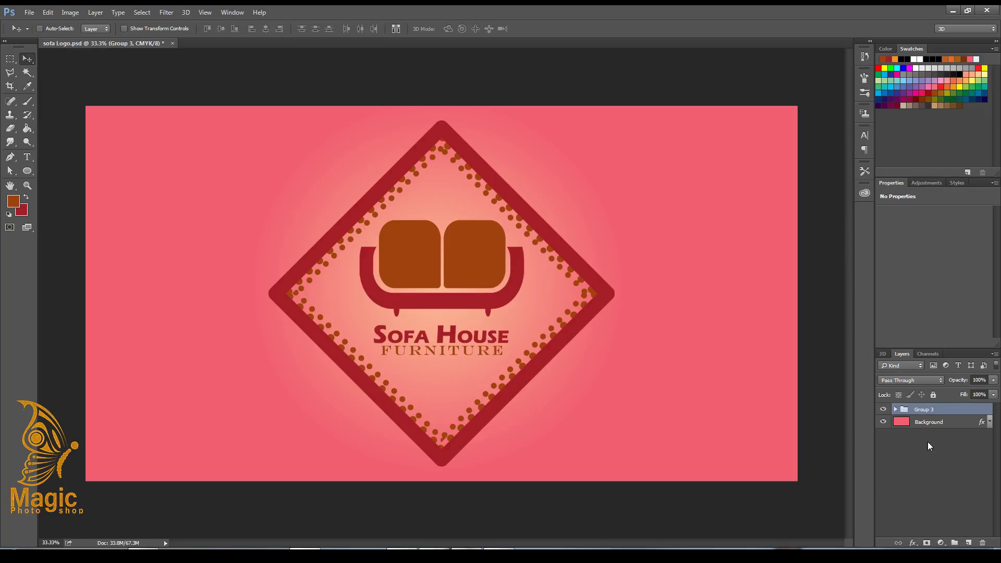
double_click(931, 408)
text(Logo)
key(Return)
Duplicate the Logo group and rasterize Logo copy into a single layer.
right_click(942, 410)
click(926, 98)
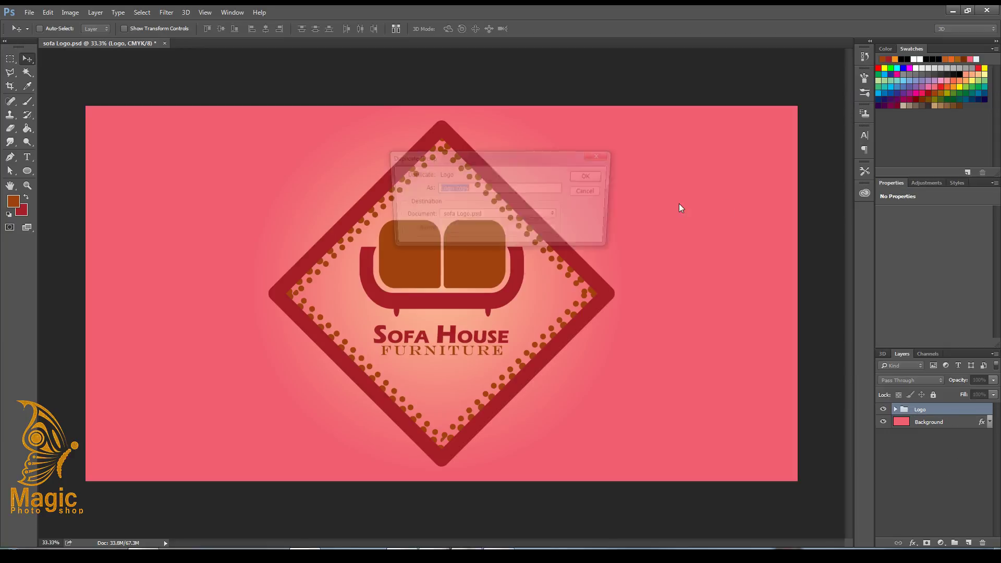
click(596, 179)
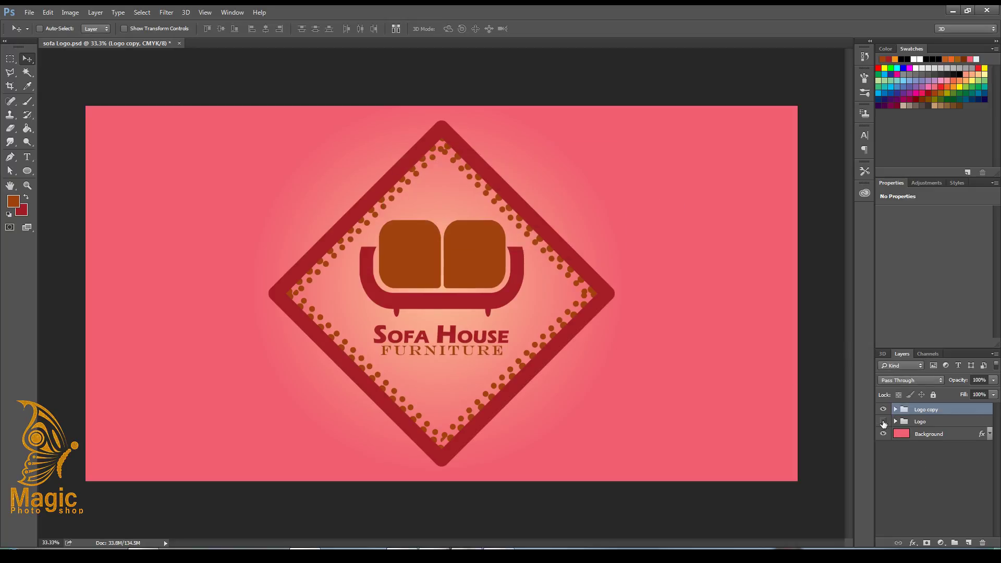
right_click(933, 410)
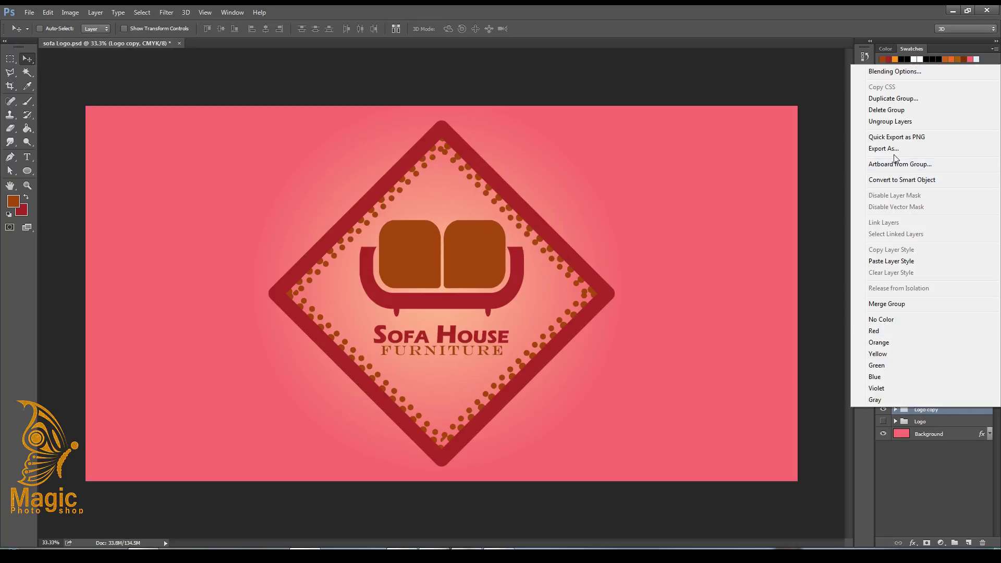
key(Escape)
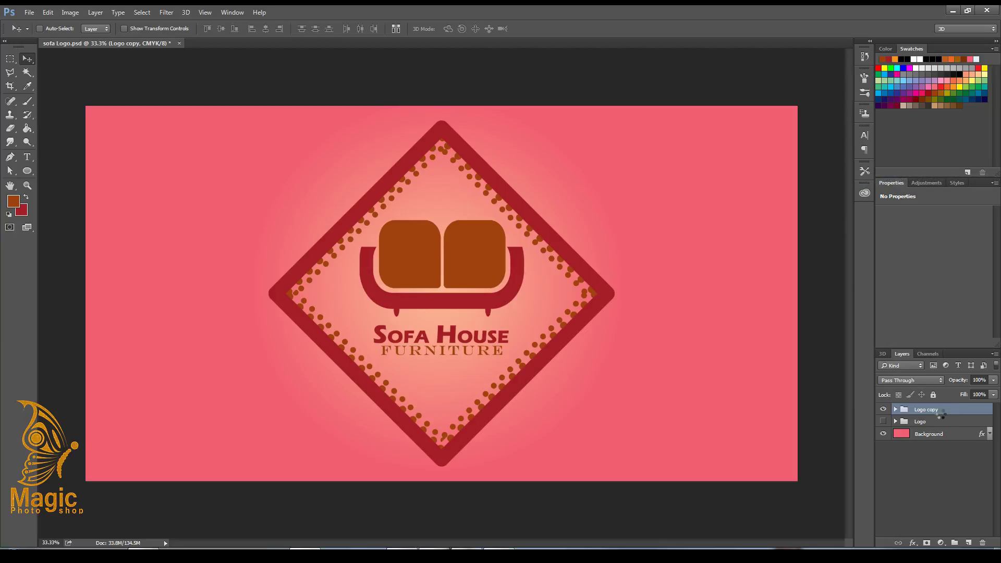
right_click(934, 410)
click(856, 236)
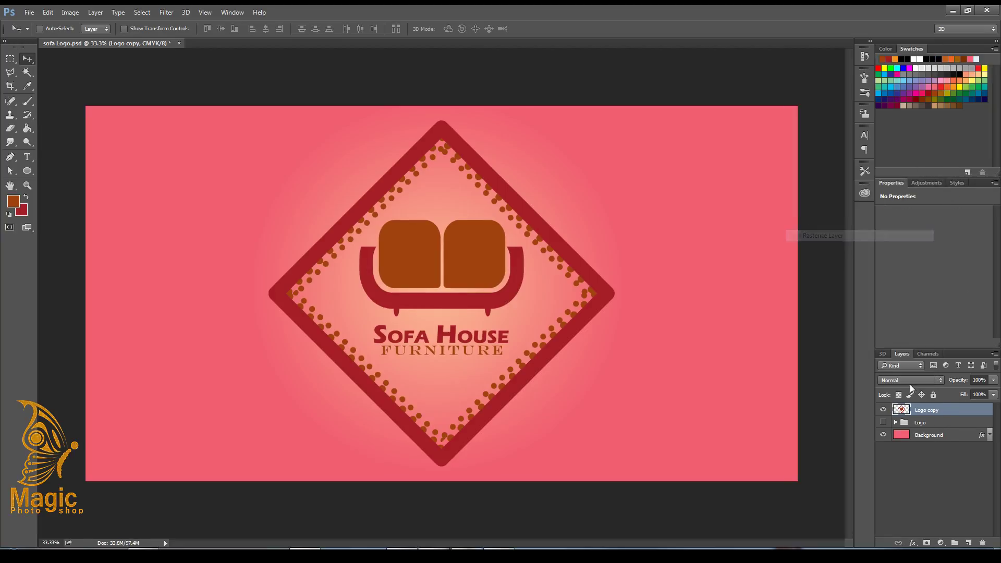
Free Transform the Logo copy down to about 66% and centre it on the pink gradient.
click(11, 59)
right_click(387, 238)
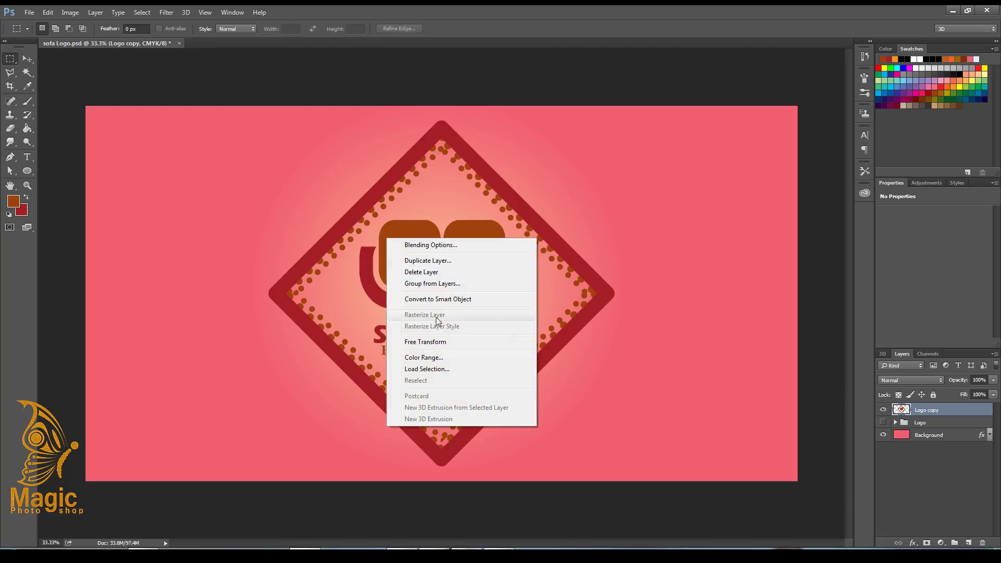
click(438, 346)
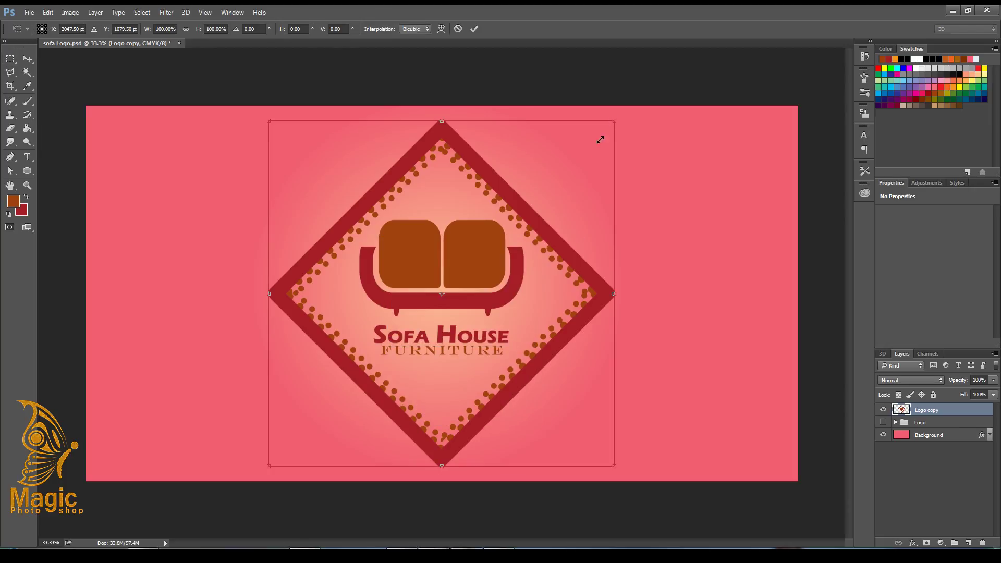
drag(600, 139, 510, 255)
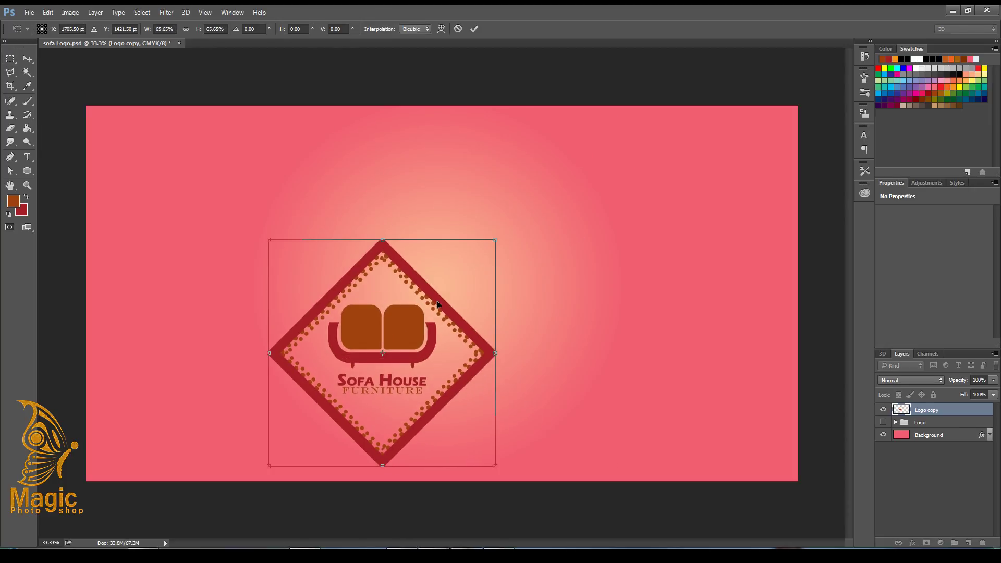
drag(437, 304, 470, 236)
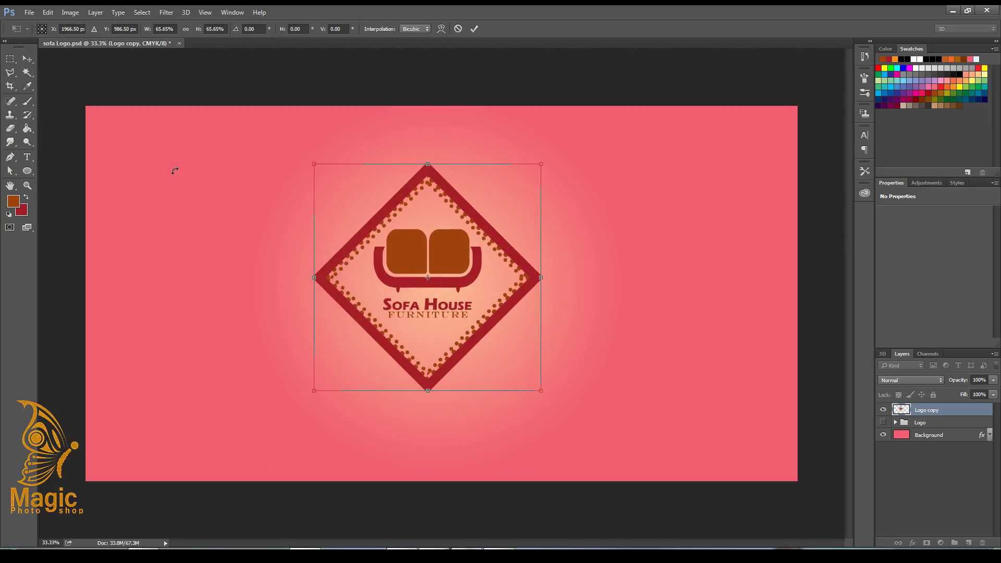
click(27, 58)
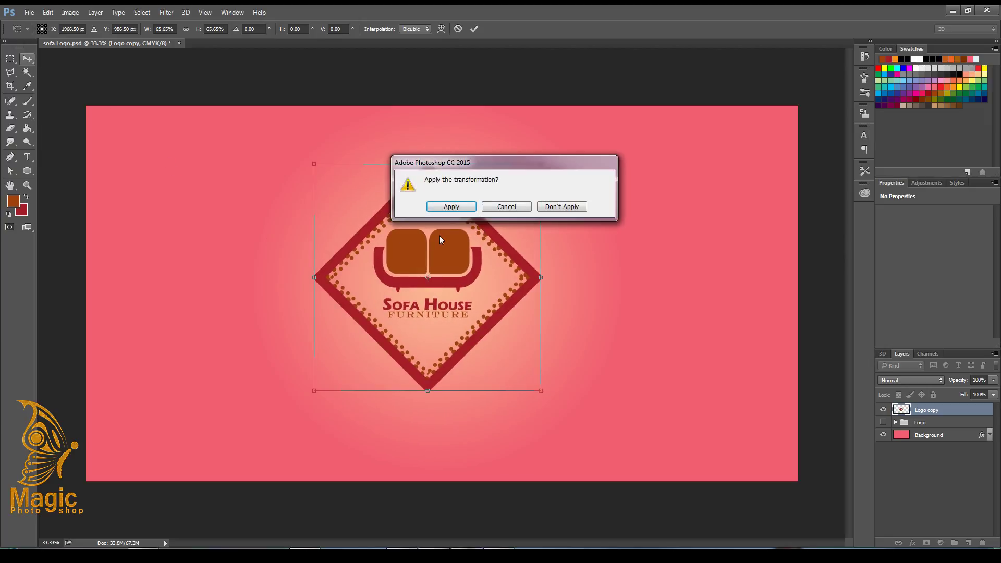
click(443, 206)
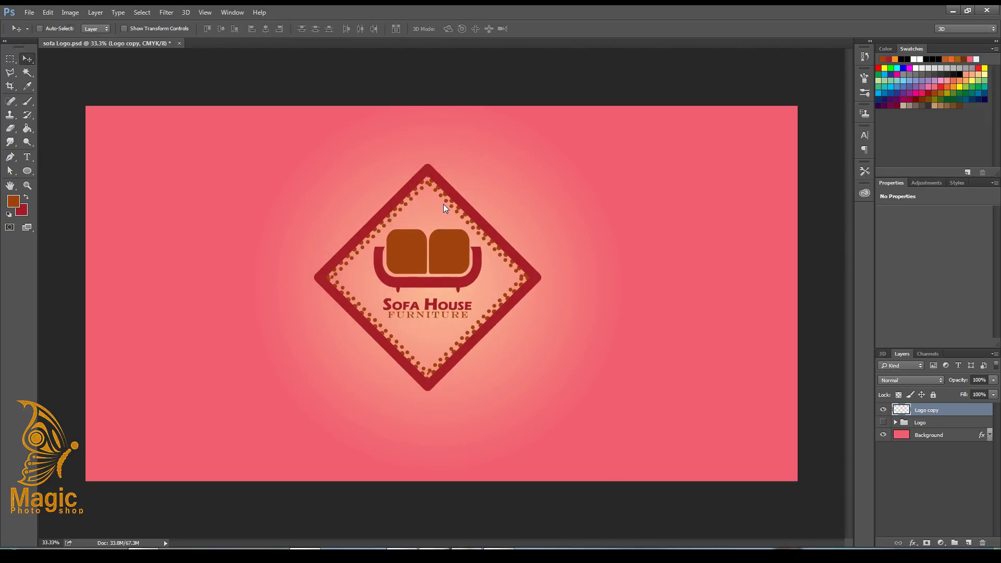
right_click(949, 412)
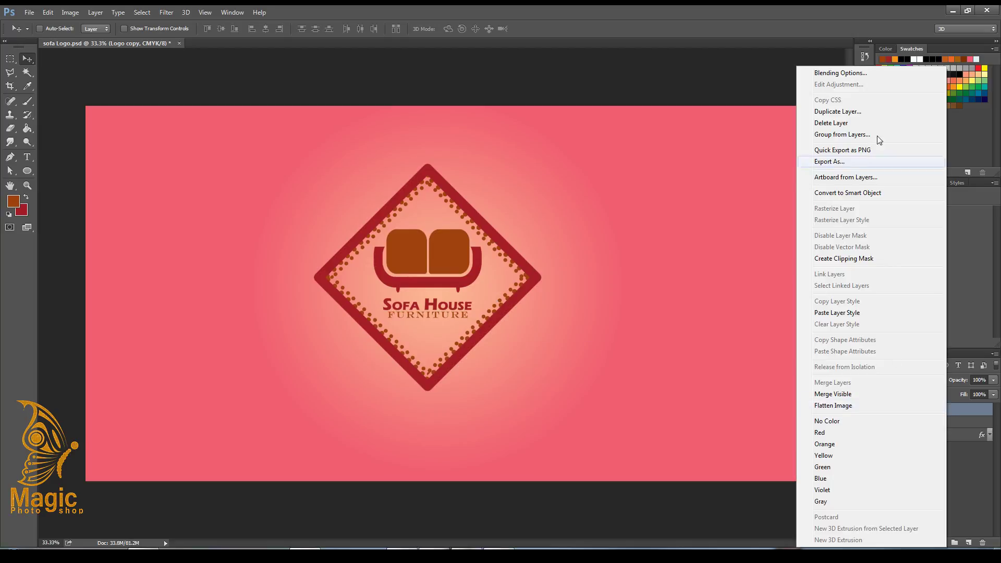
click(839, 74)
click(606, 325)
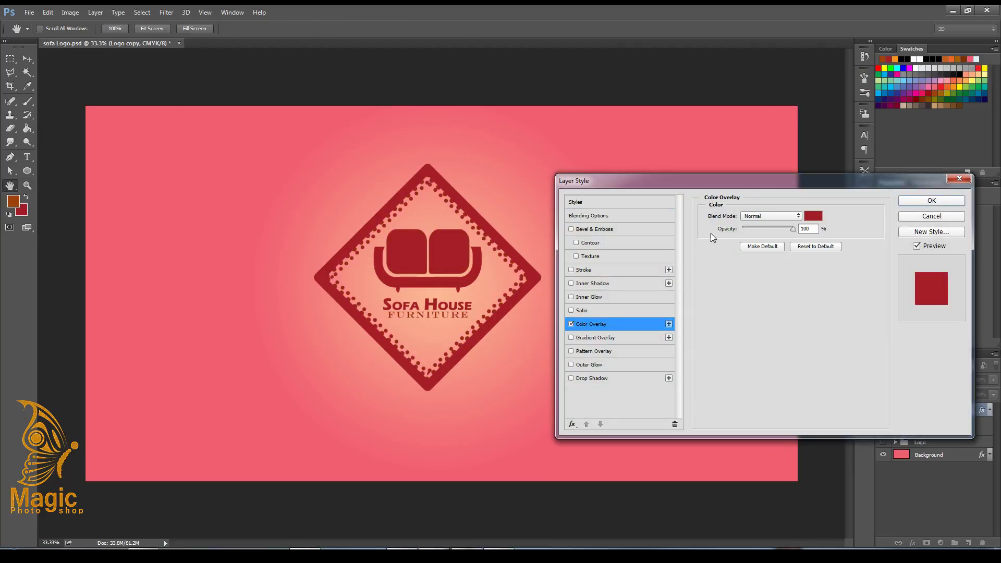
drag(673, 180, 736, 159)
click(878, 195)
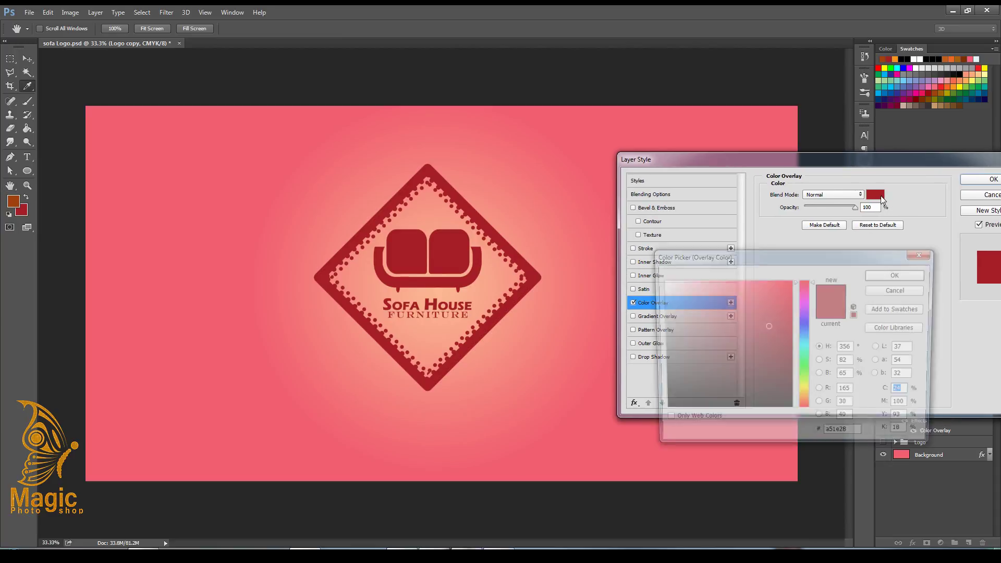
drag(806, 284, 809, 420)
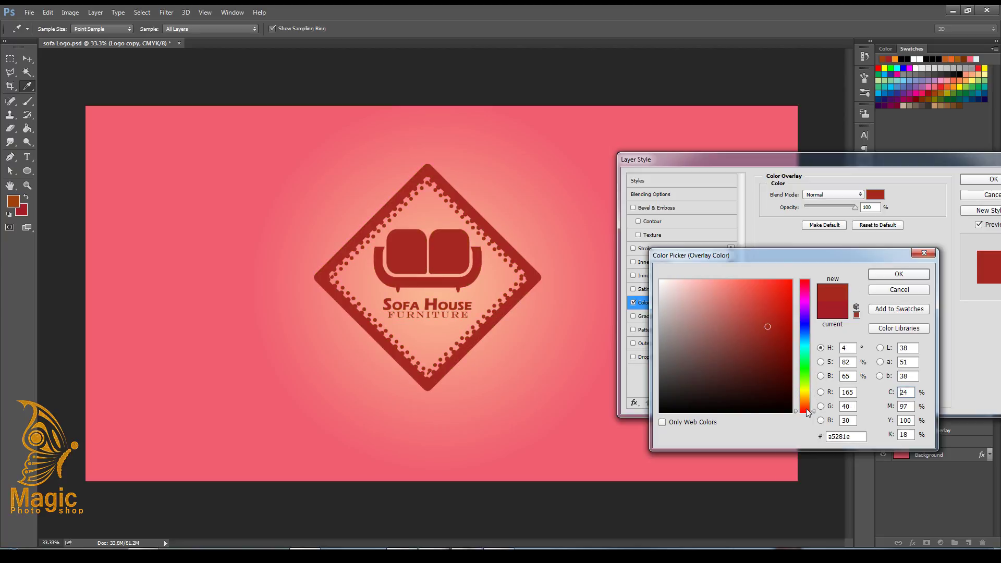
drag(675, 404, 645, 425)
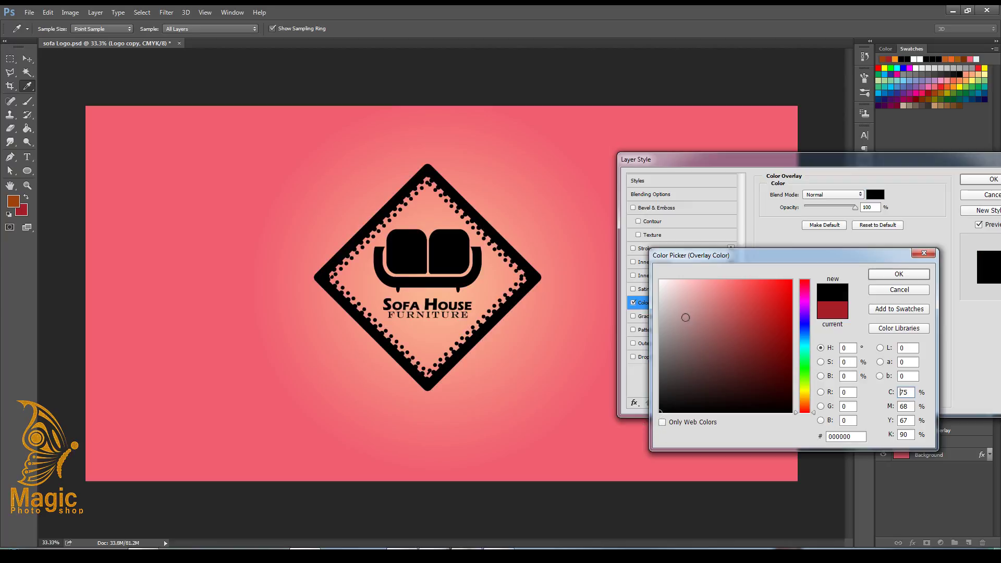
drag(686, 318, 660, 281)
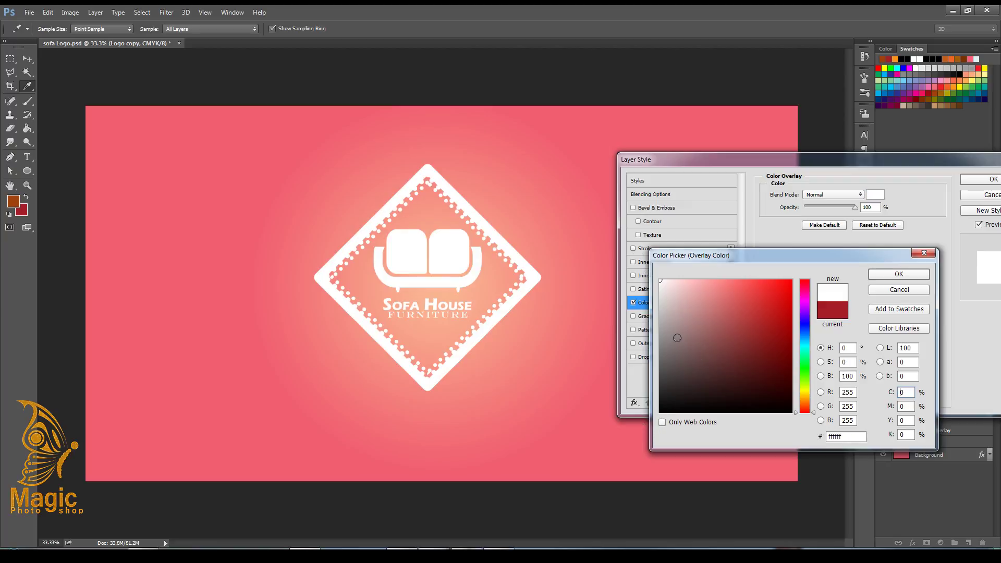
drag(672, 339, 659, 332)
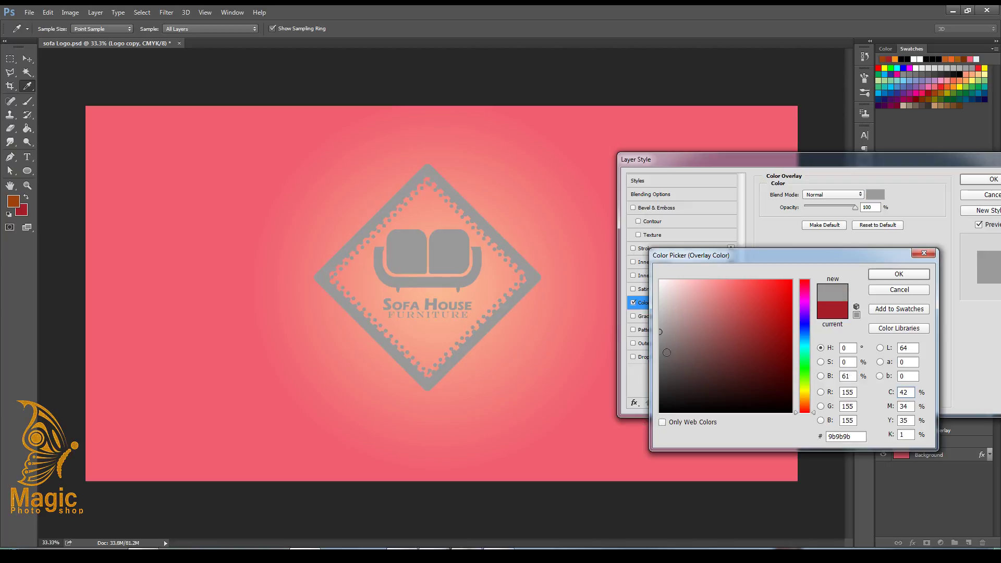
click(661, 352)
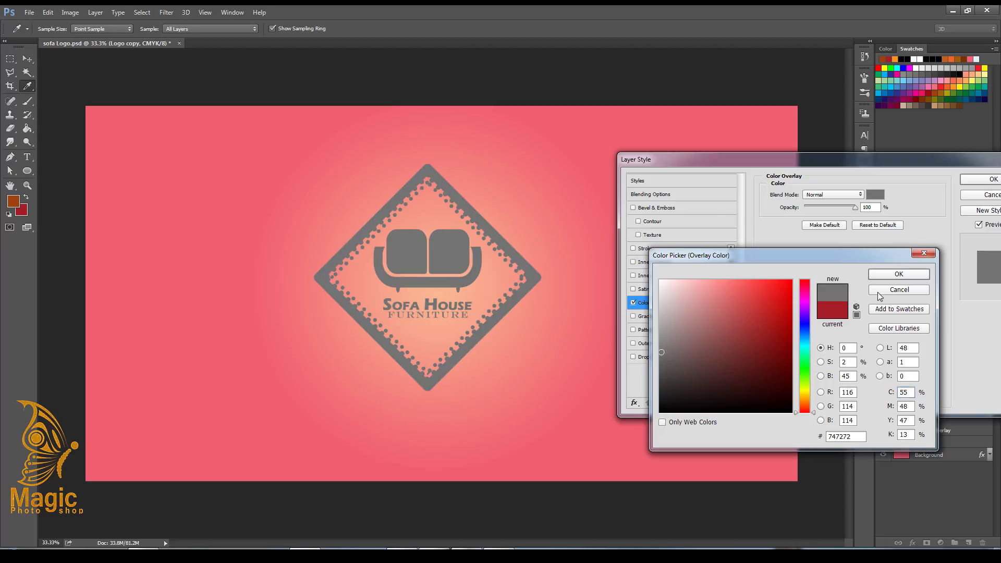
click(880, 292)
click(978, 196)
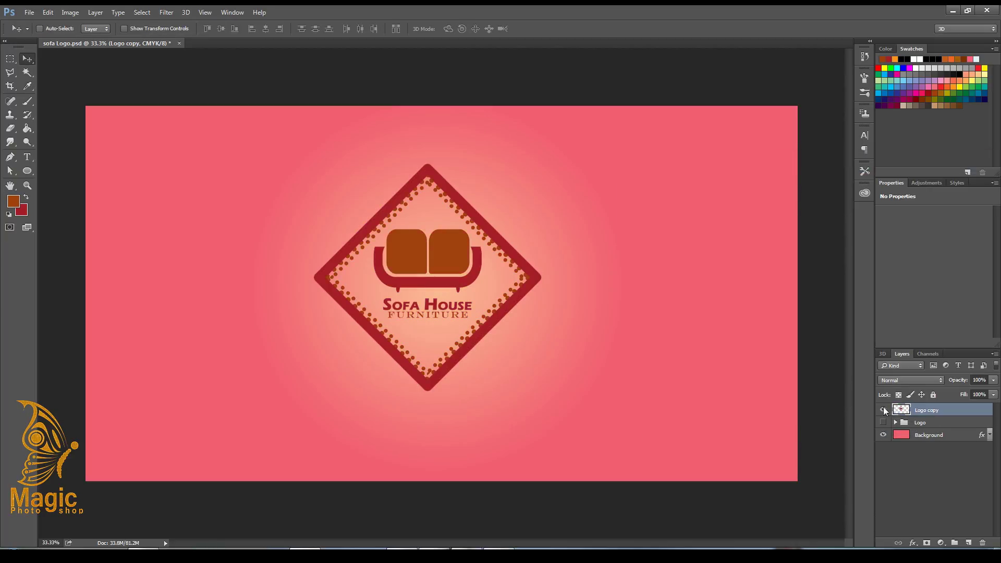